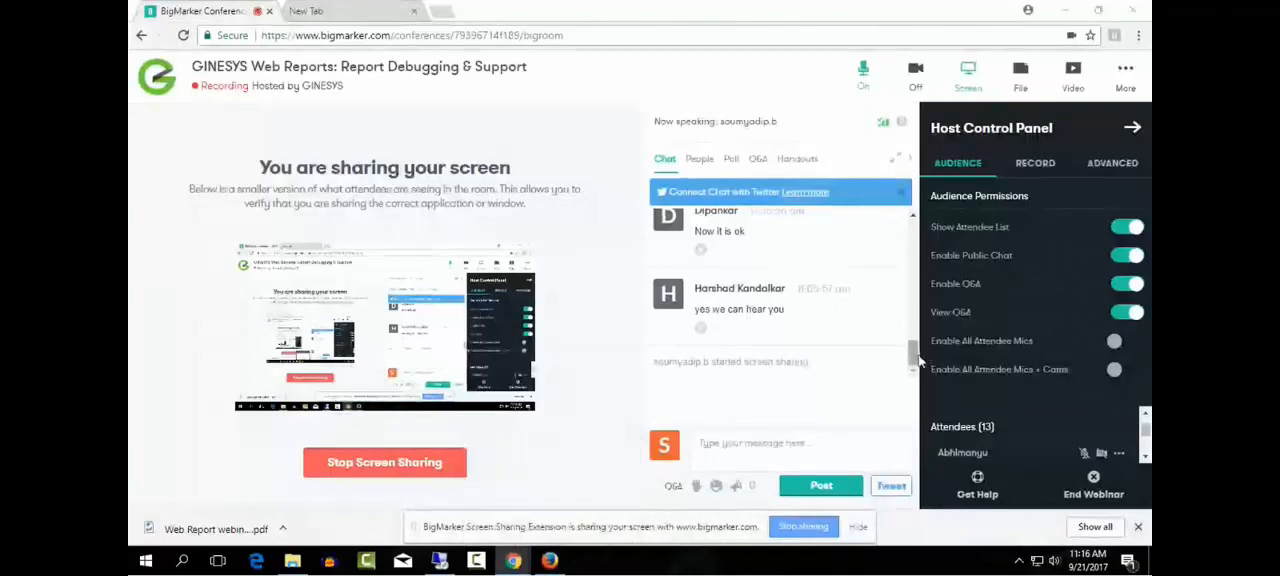
- Check the latest webinar chat messages and switch to the GINESYS web reports in Firefox
left_click_drag(912, 362, 912, 363)
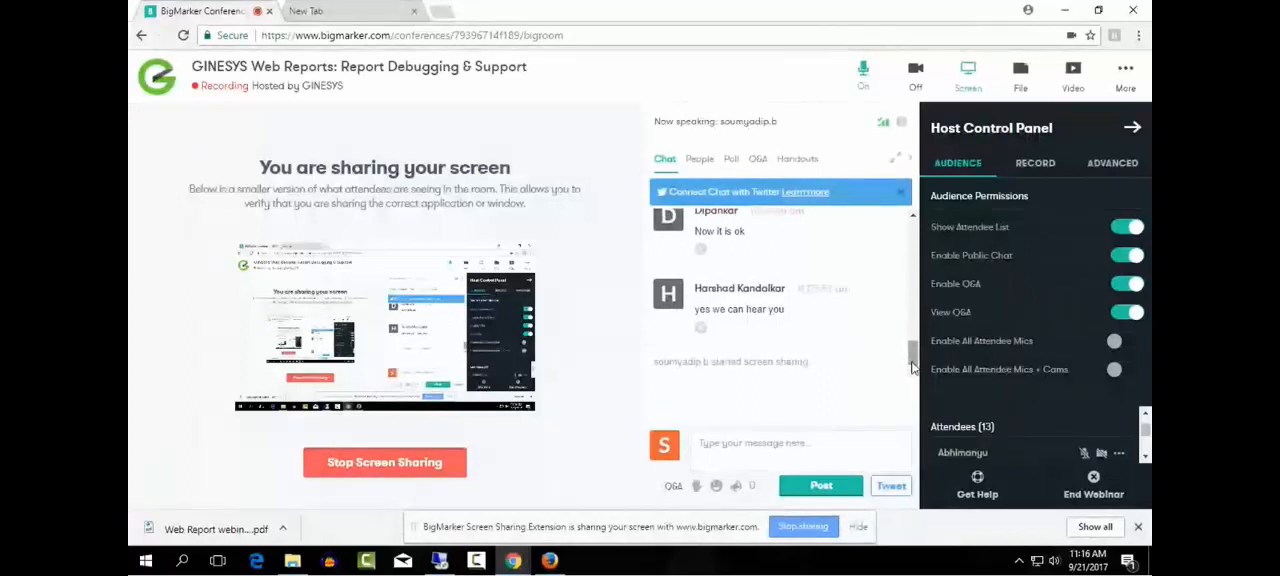
scroll(886, 390, "up", 3)
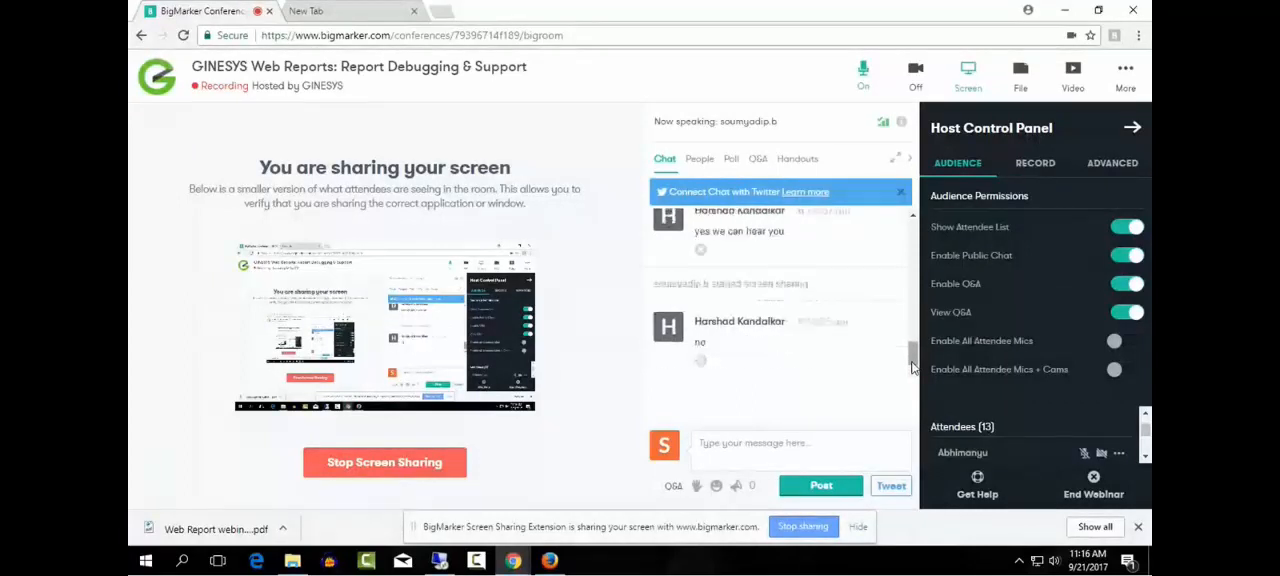
left_click(549, 560)
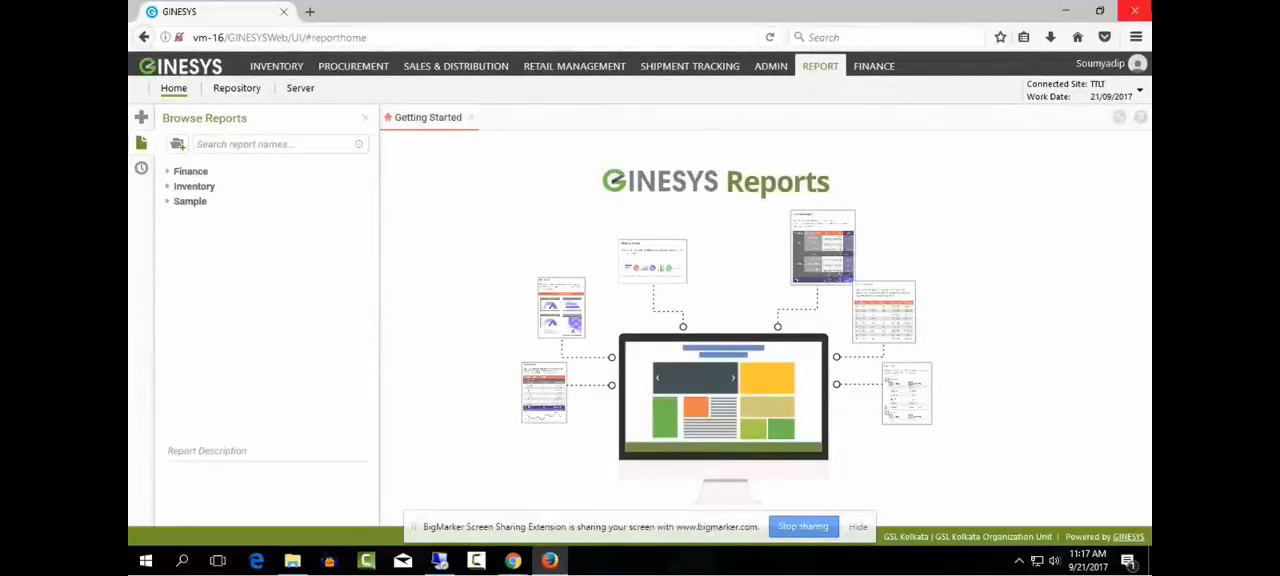
- Open the PO Register Demo report from the Sample category for design and hide the report browser
left_click(167, 202)
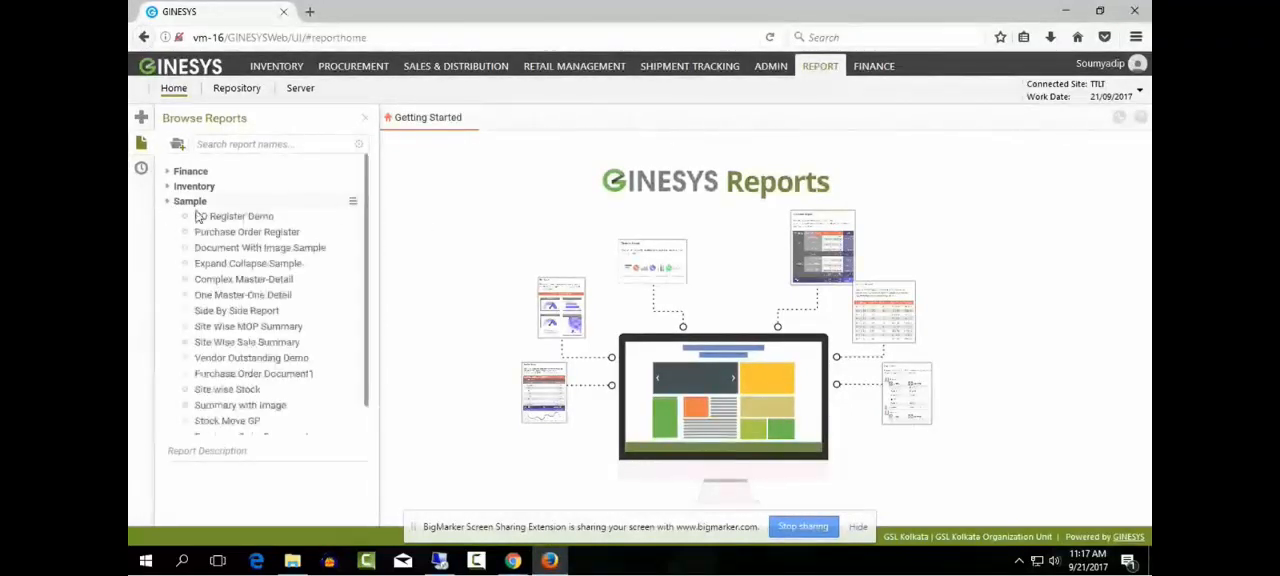
left_click(257, 218)
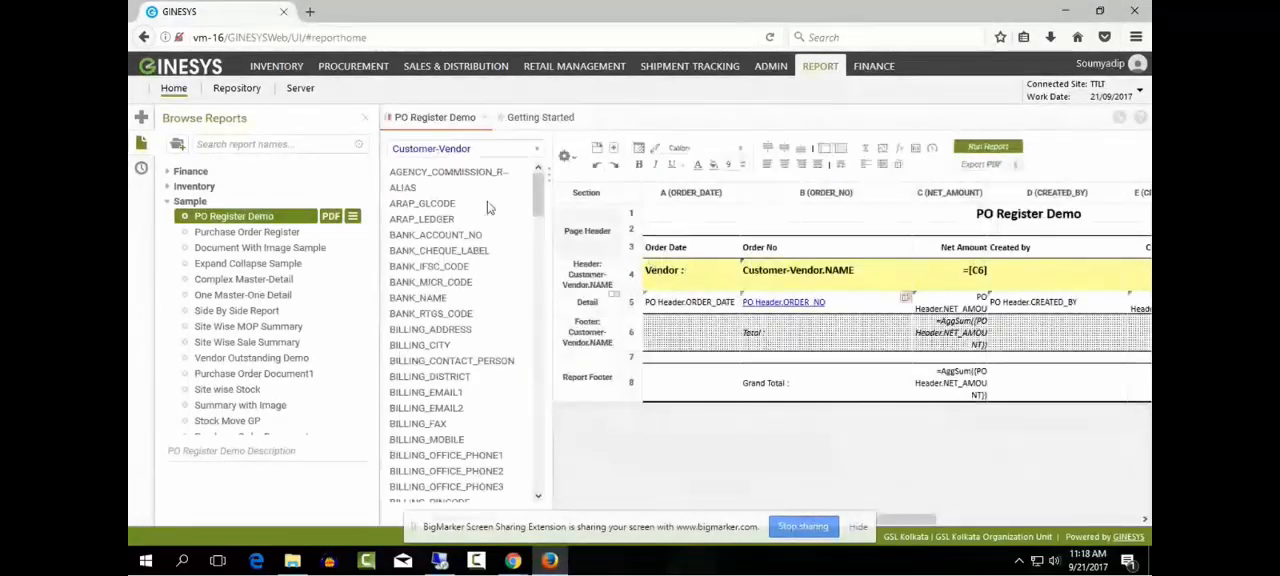
left_click(366, 120)
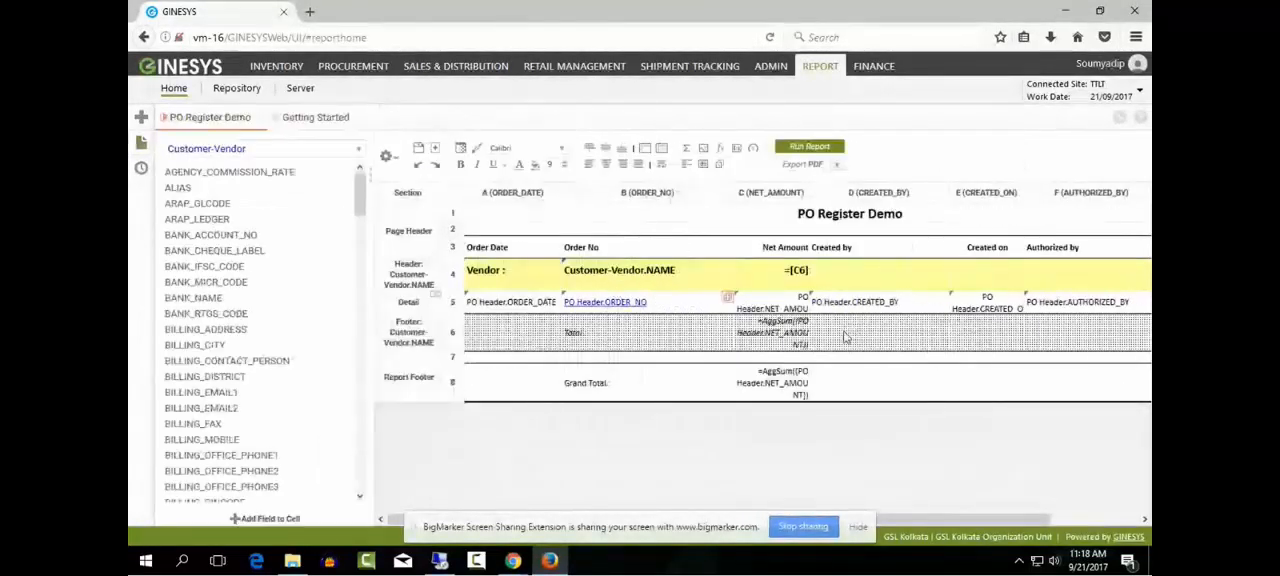
- Inspect the categories included in the PO Register Demo report without changing them
left_click(396, 162)
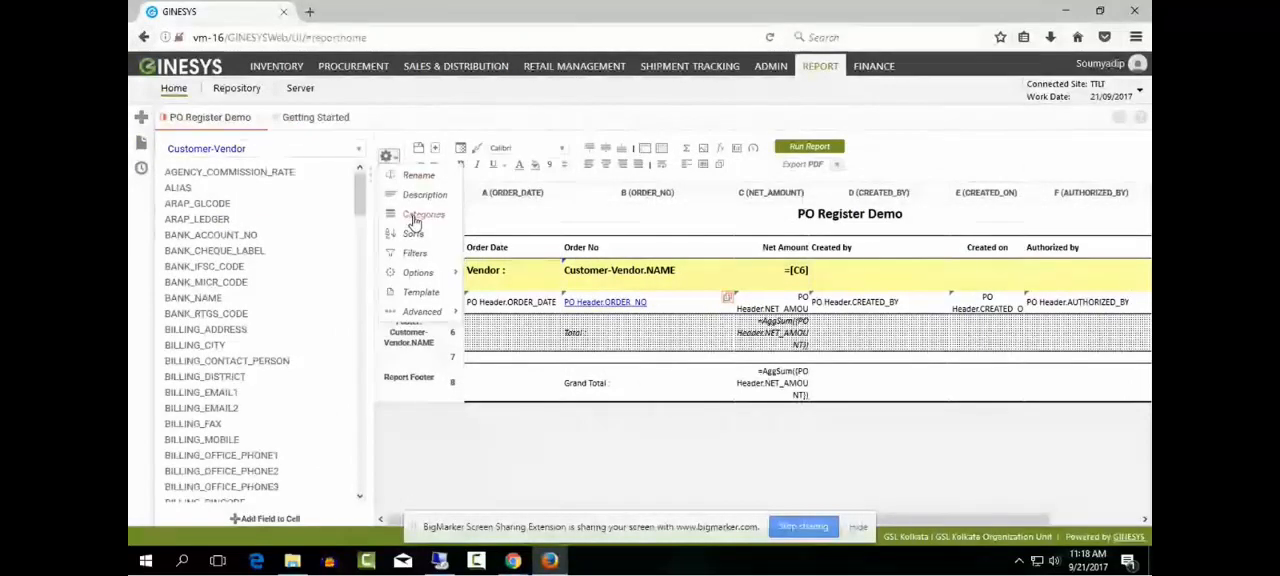
left_click(414, 218)
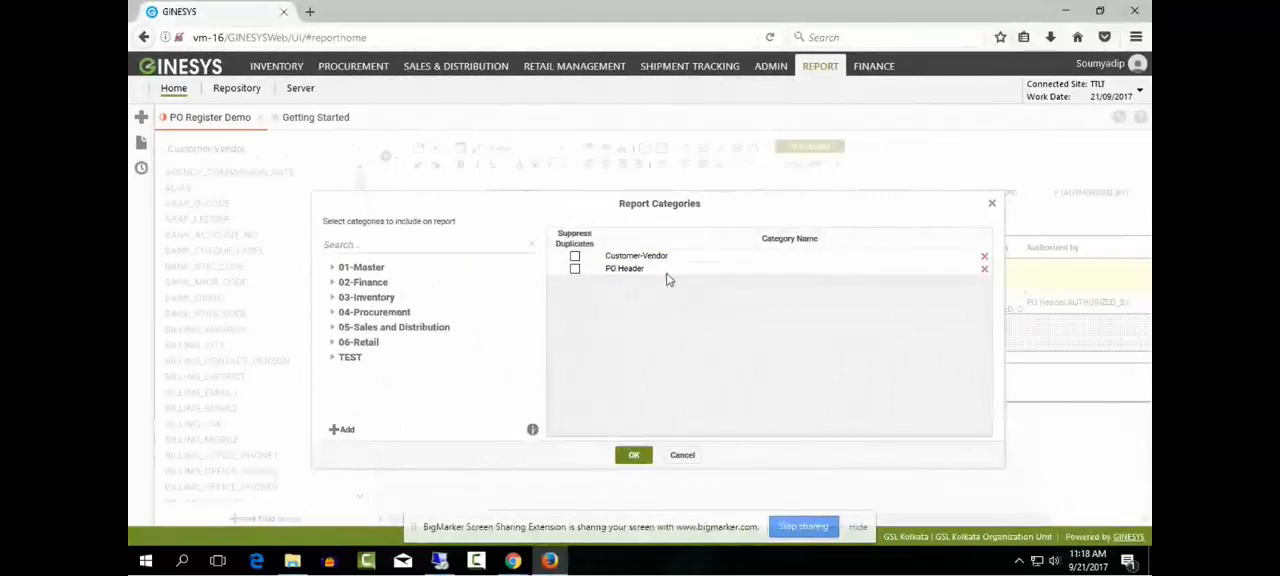
left_click(683, 456)
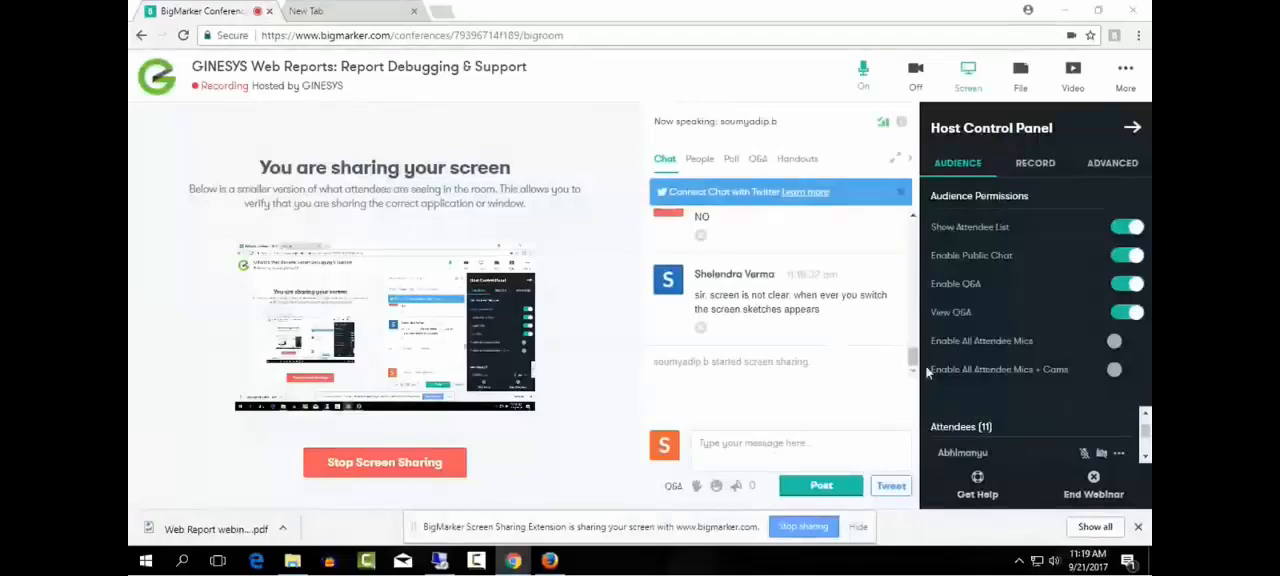
- Read the attendees' webinar chat messages about screen visibility and audio
mouse_move(914, 357)
left_mouse_down()
mouse_move(917, 340)
mouse_move(919, 367)
left_mouse_up()
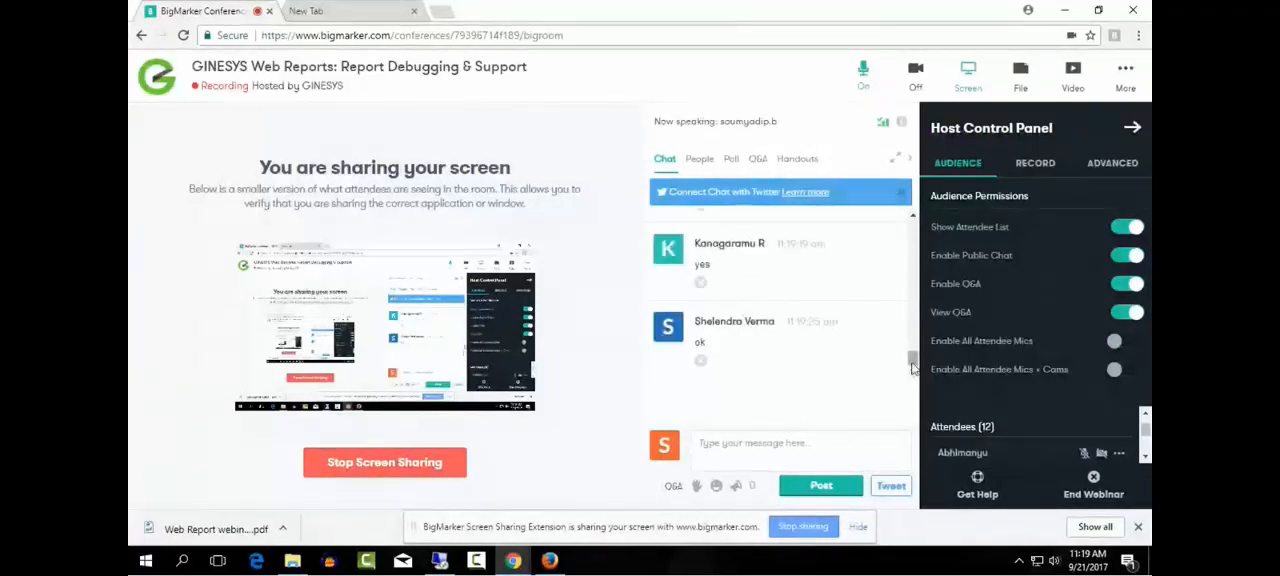
scroll(911, 356, "up", 1)
scroll(912, 357, "up", 3)
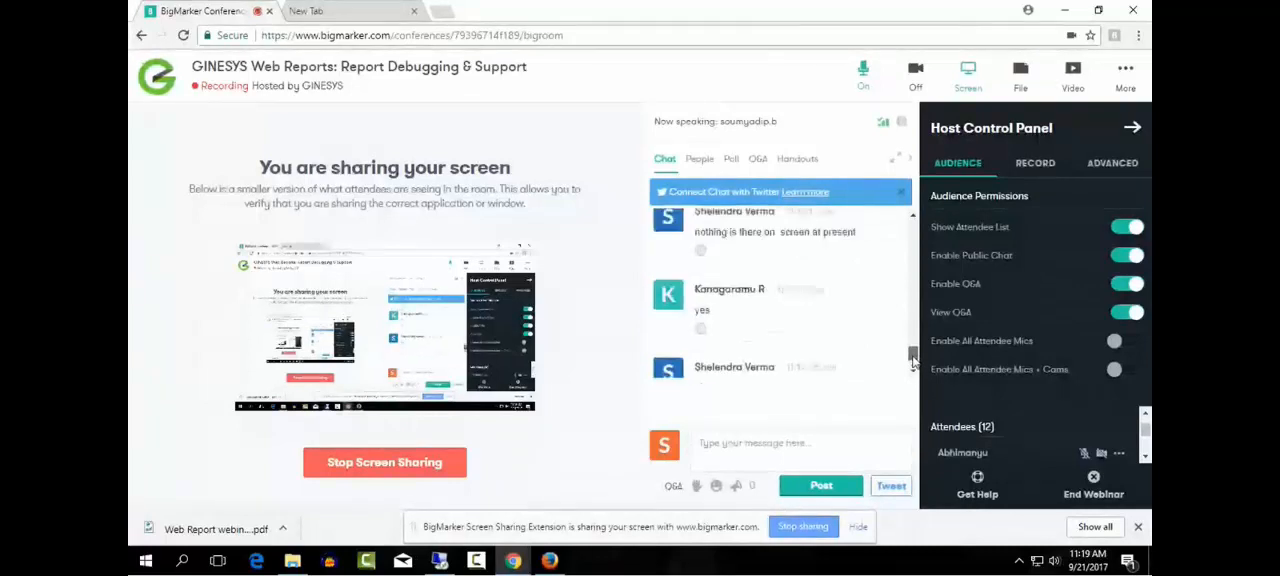
scroll(912, 352, "down", 3)
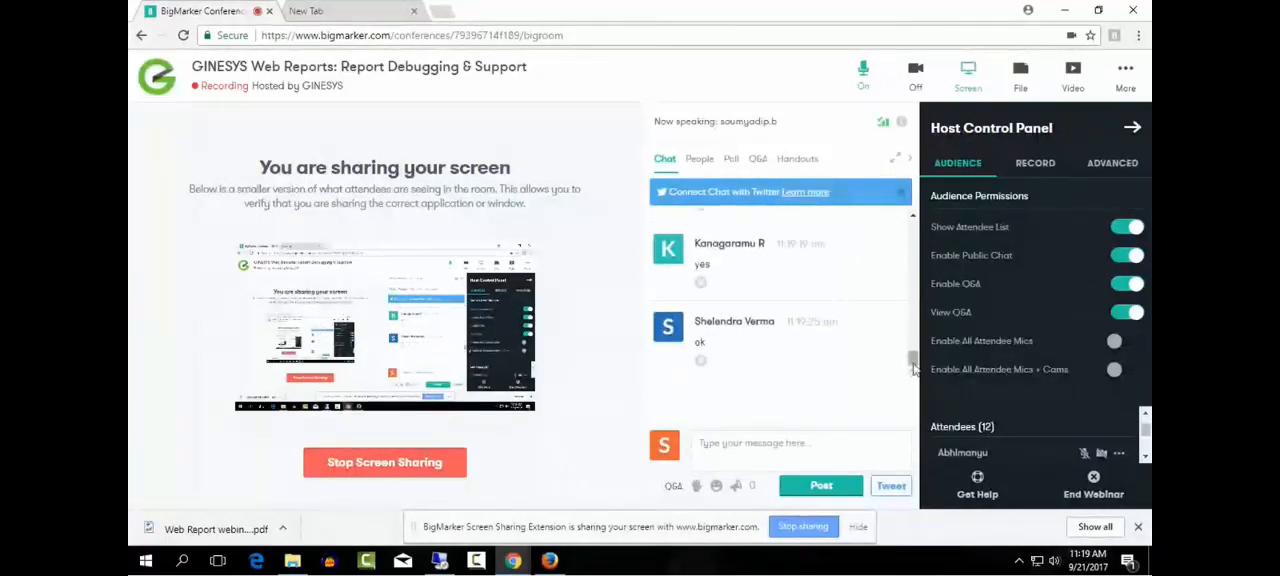
scroll(912, 360, "up", 2)
scroll(912, 363, "down", 2)
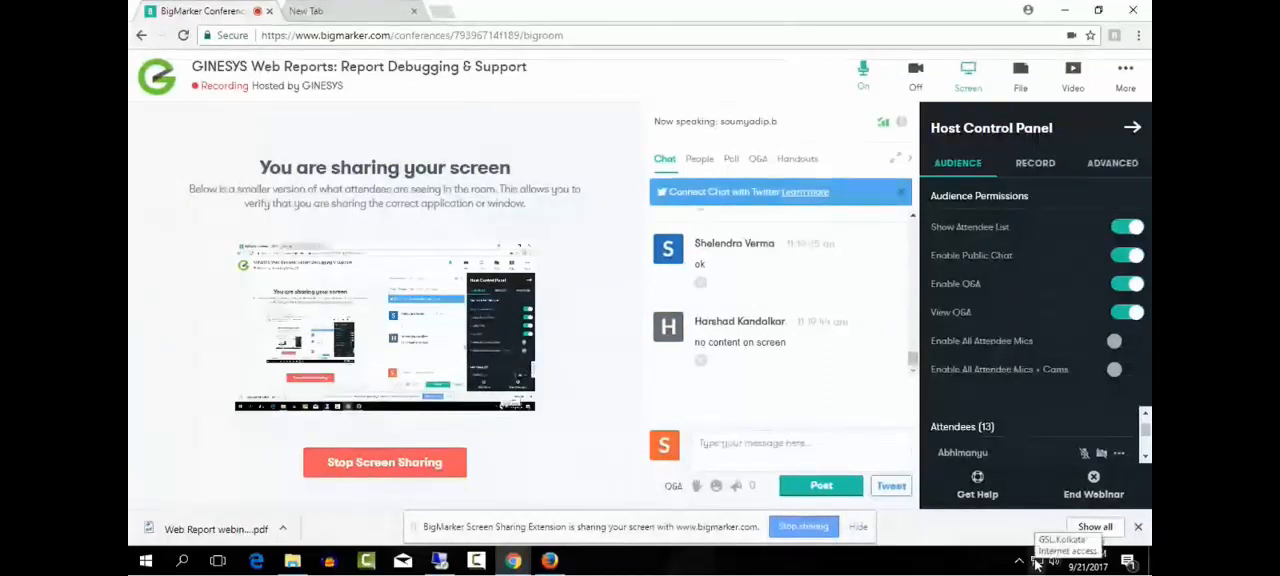
scroll(913, 362, "up", 1)
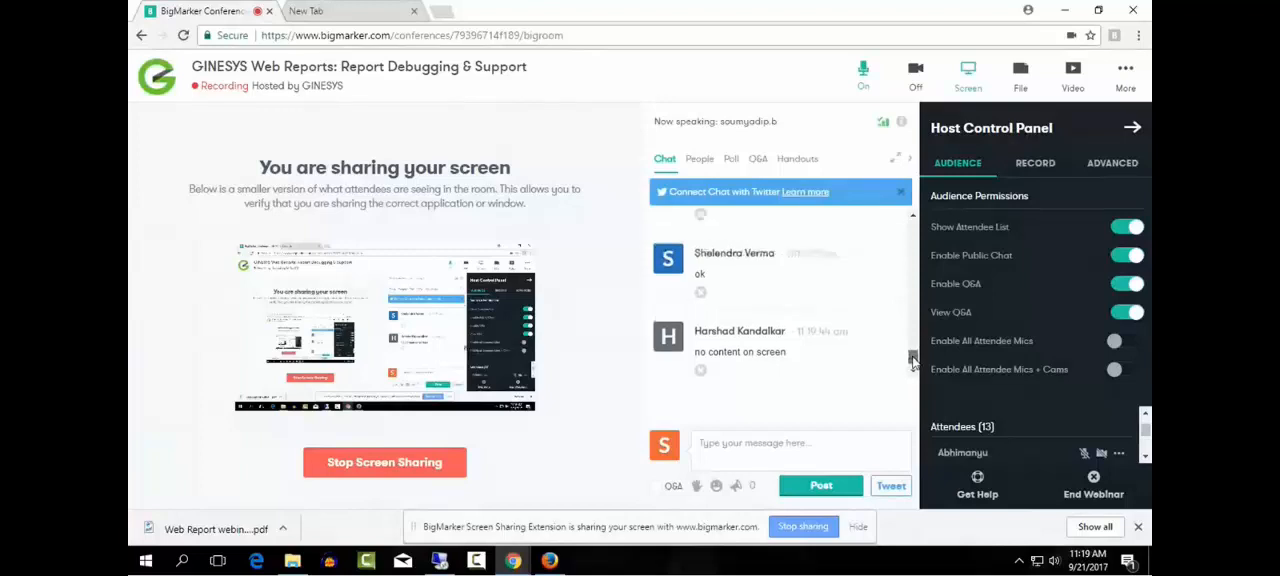
left_click_drag(912, 361, 912, 368)
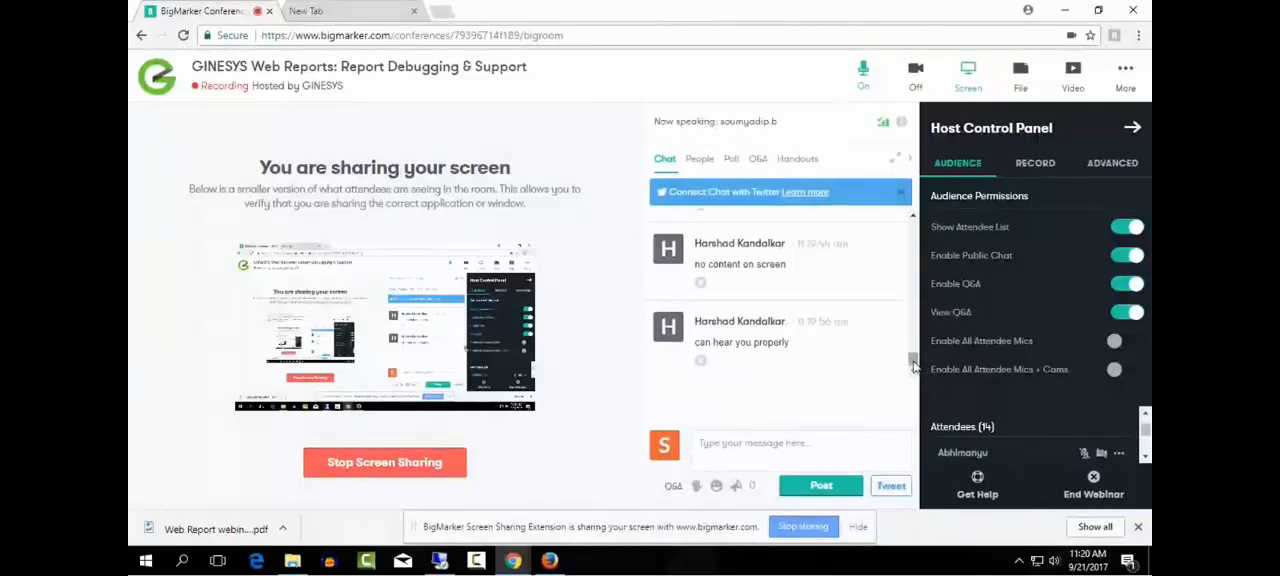
left_click_drag(912, 361, 910, 358)
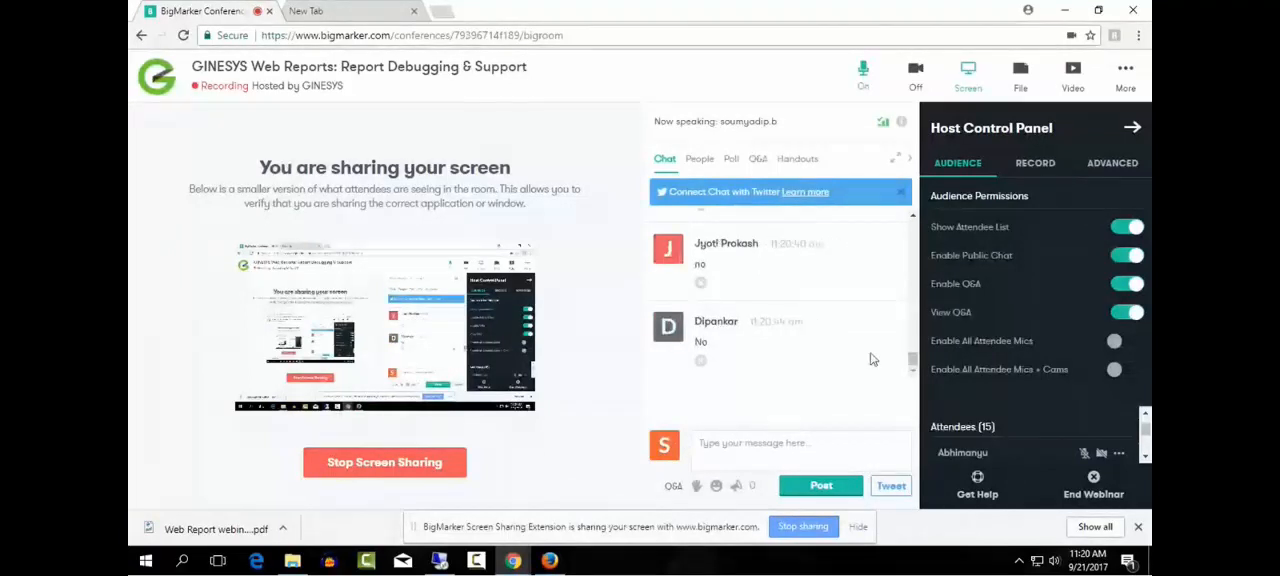
scroll(872, 359, "up", 2)
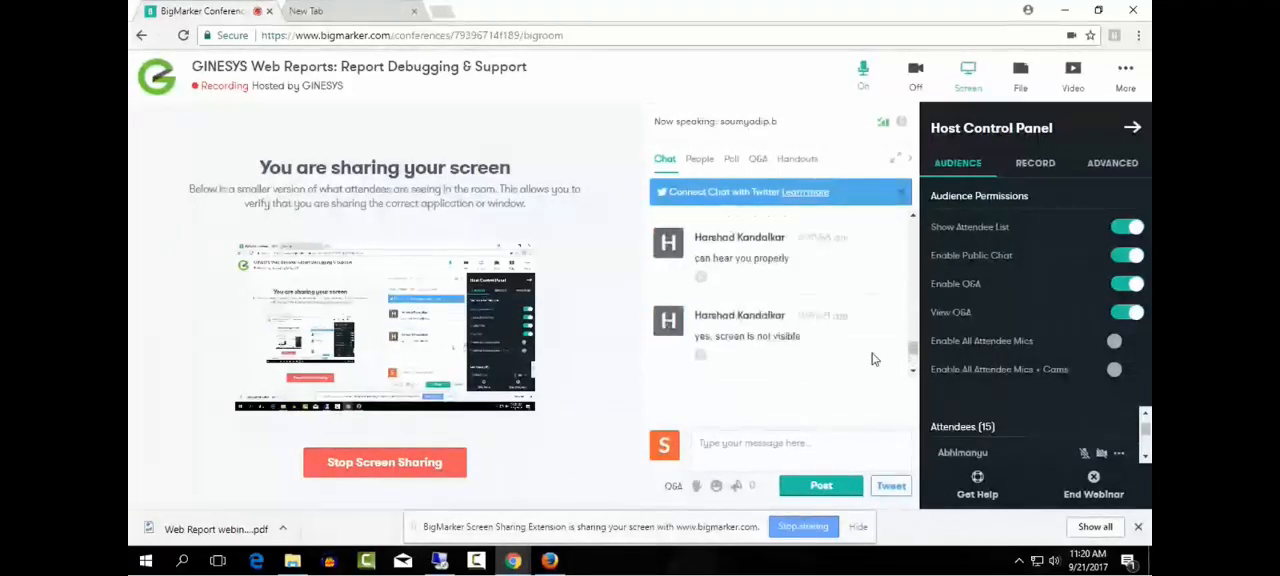
scroll(872, 360, "down", 2)
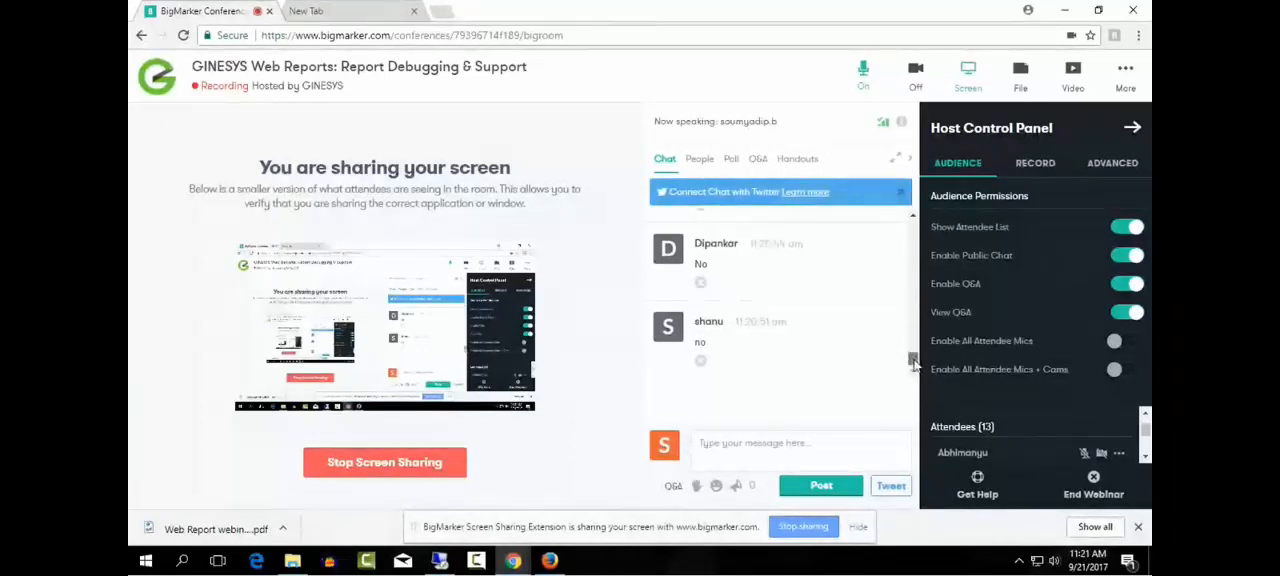
mouse_move(913, 362)
left_mouse_down()
mouse_move(916, 349)
mouse_move(921, 366)
left_mouse_up()
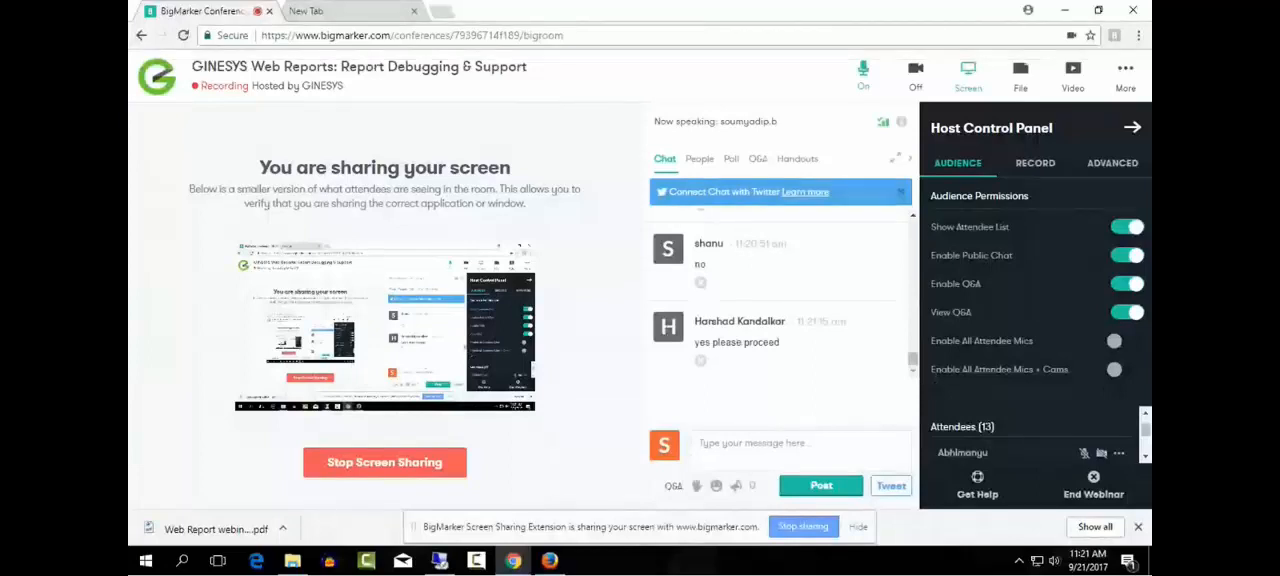
- Switch to GINESYS in Firefox and open the Database Settings in the report server administration
left_click(549, 560)
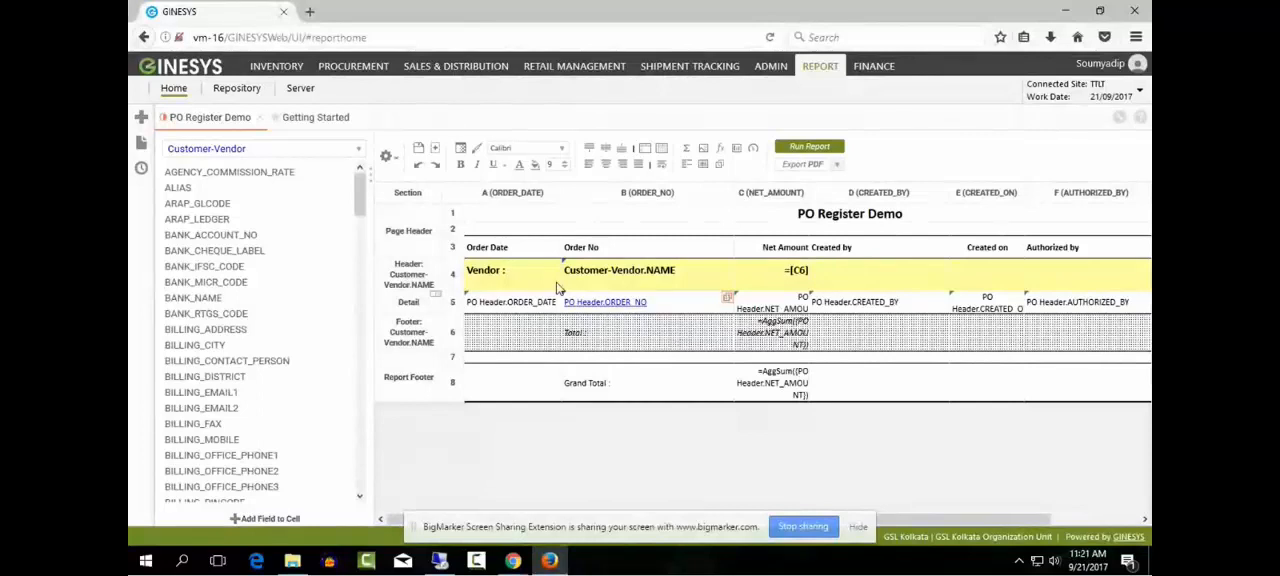
left_click(301, 94)
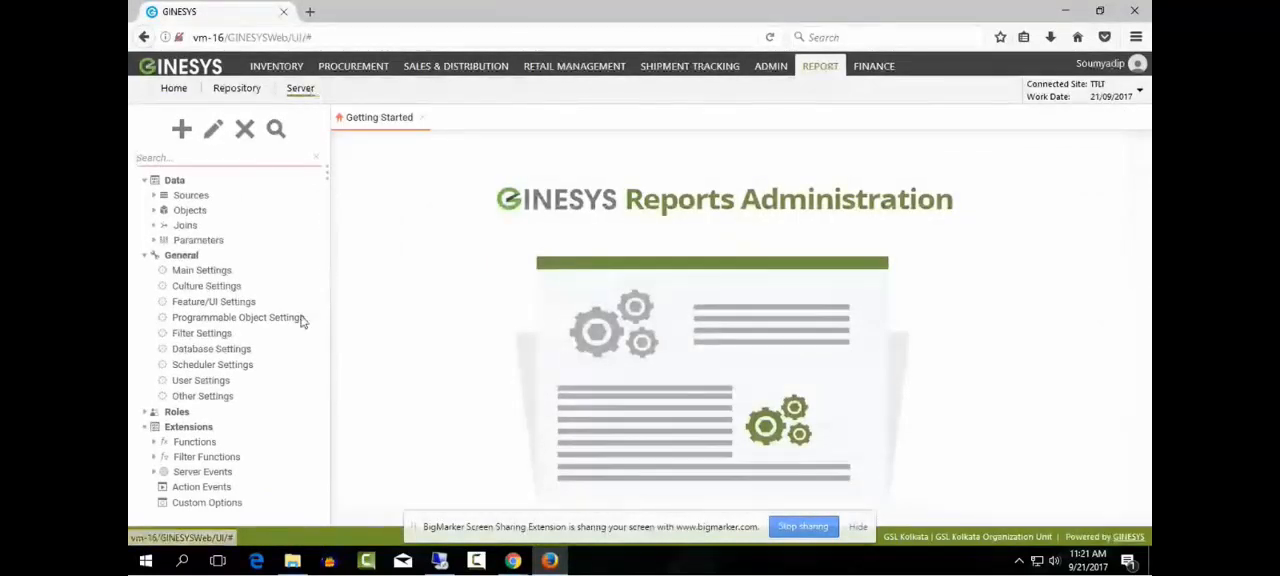
left_click(211, 355)
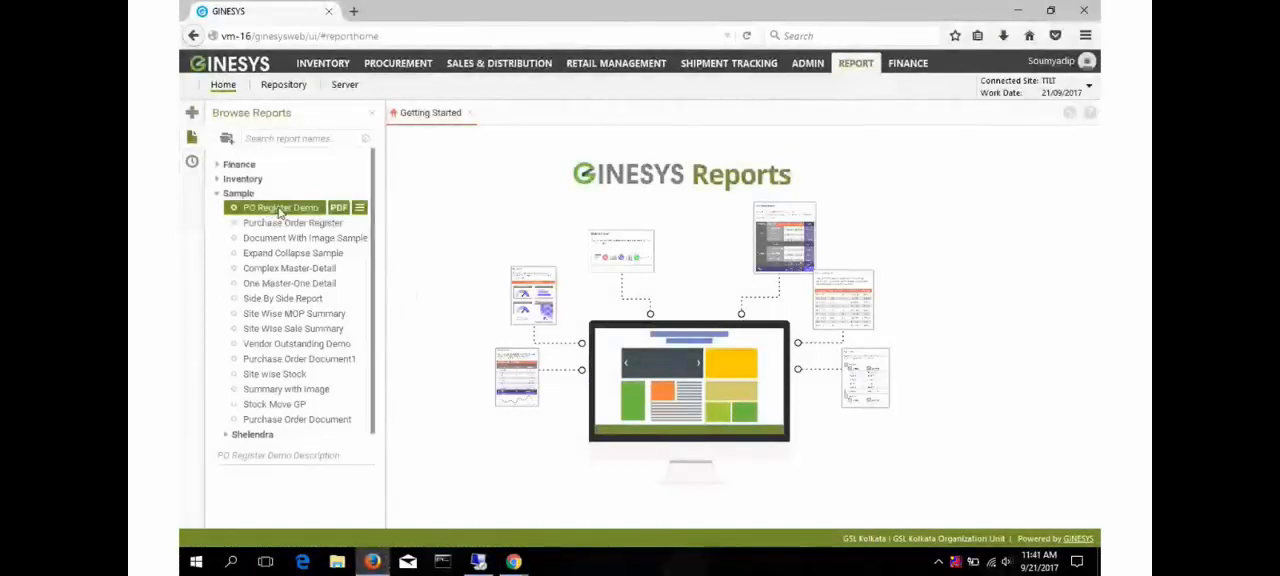
- Open the Sample report PO Register Demo, run it to review its output, and return to its design
left_click(280, 210)
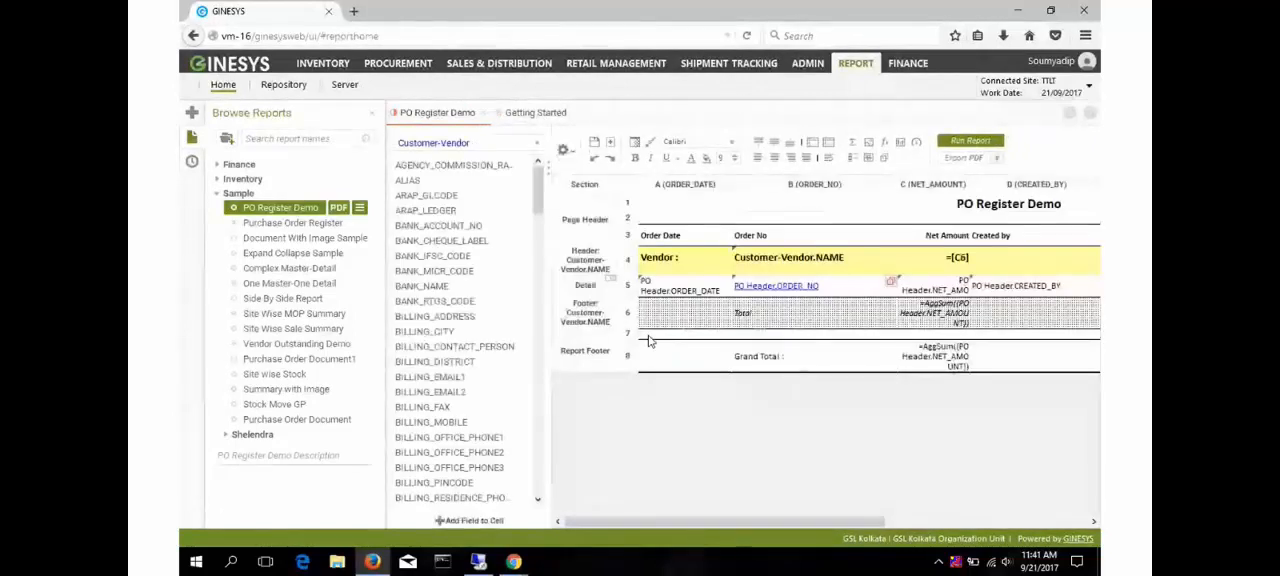
left_click(970, 141)
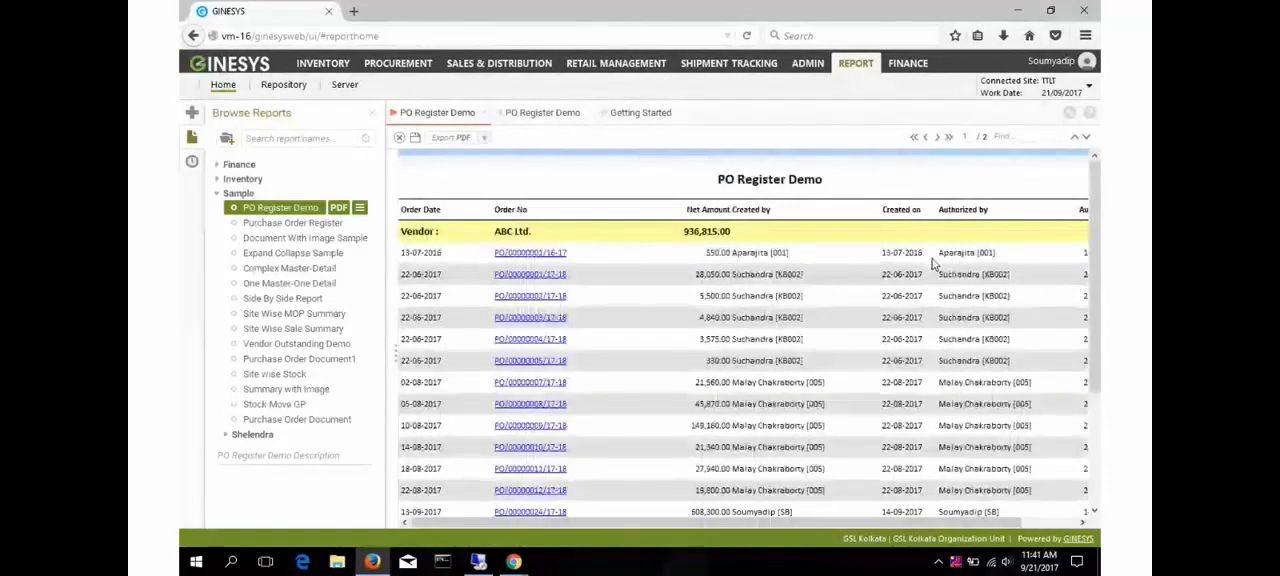
scroll(930, 275, "down", 3)
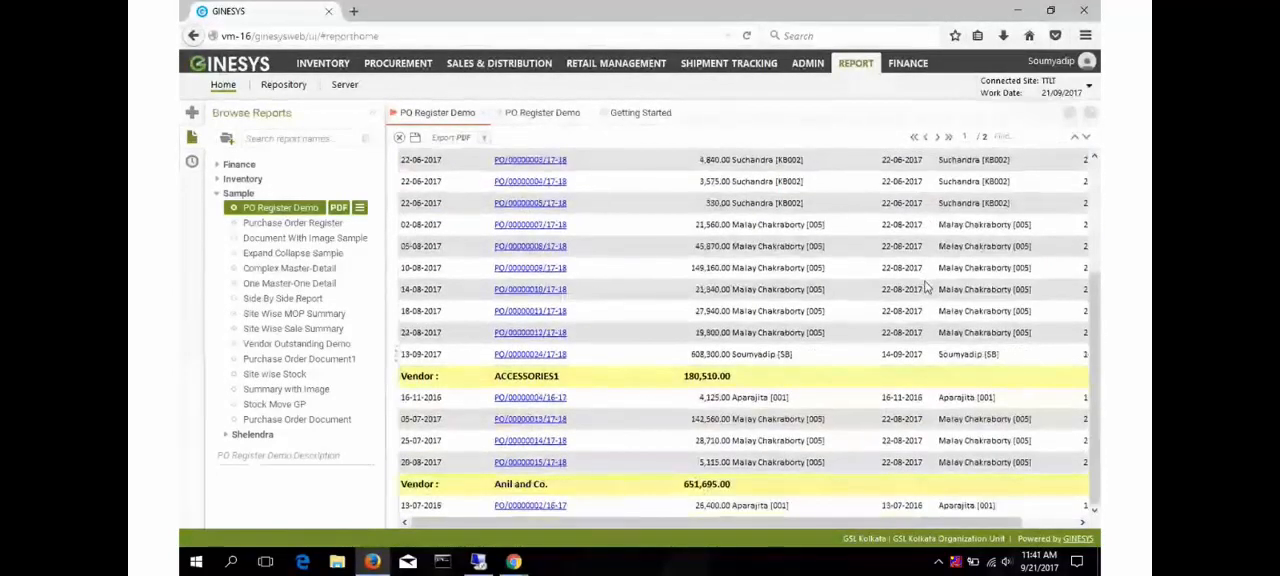
scroll(927, 287, "up", 1)
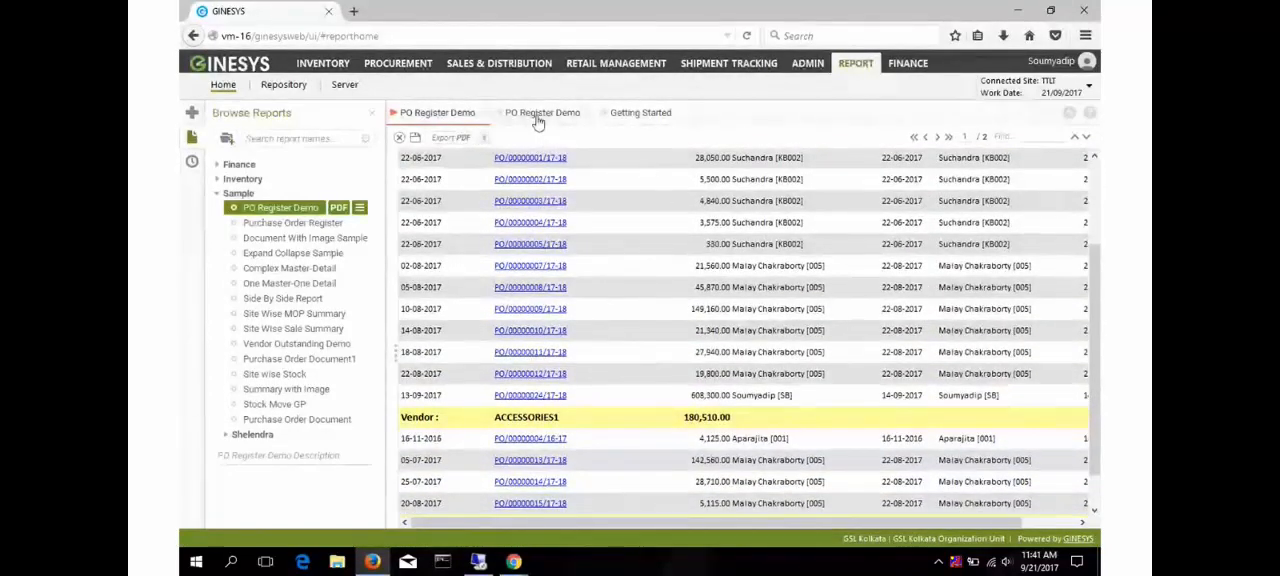
left_click(484, 115)
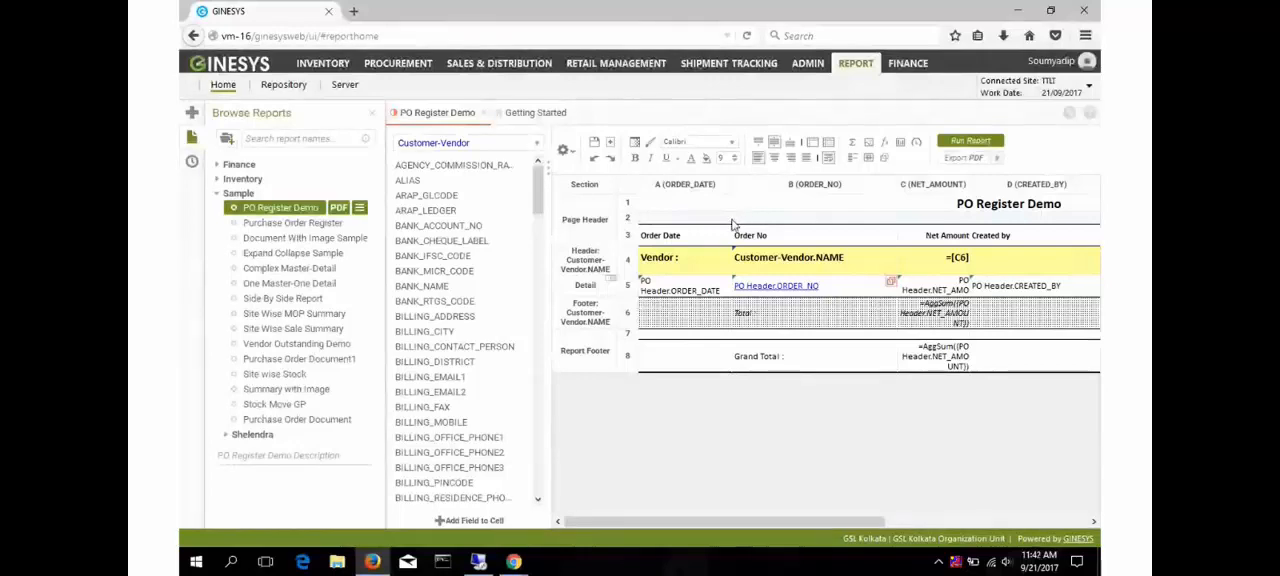
type("@")
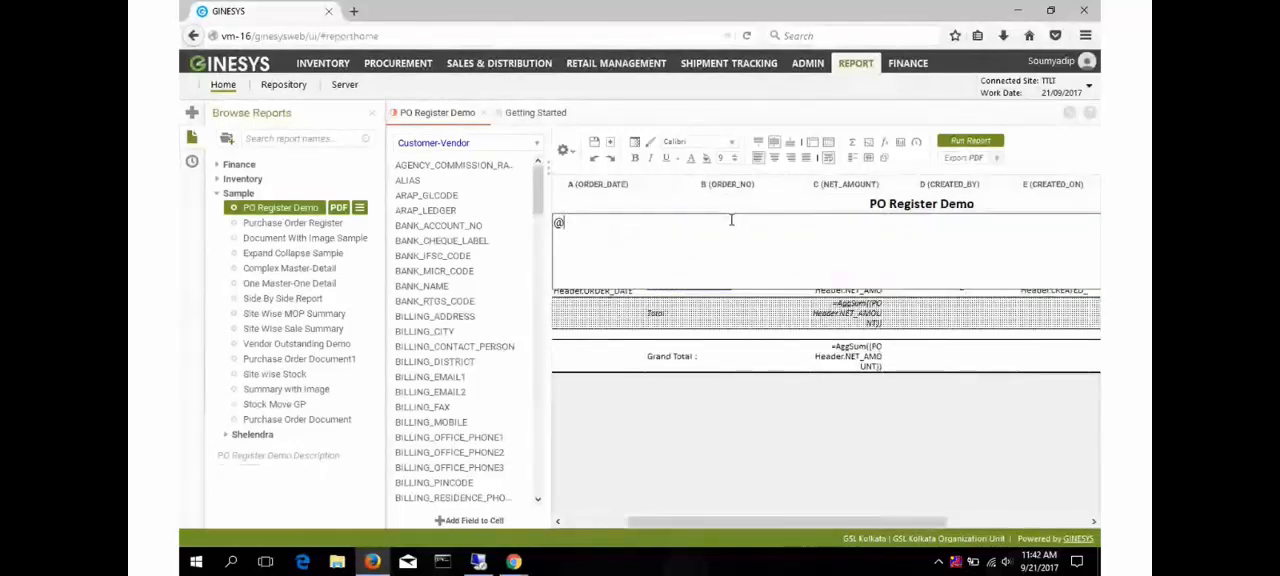
key("Escape")
left_click_drag(636, 521, 568, 508)
double_click(667, 220)
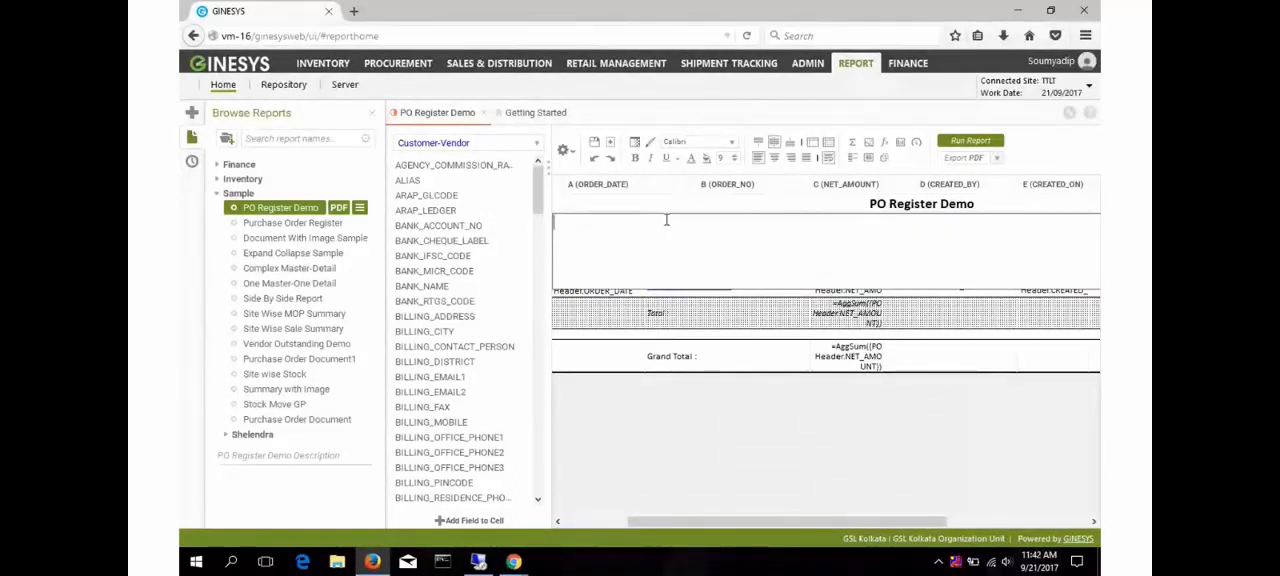
type("@")
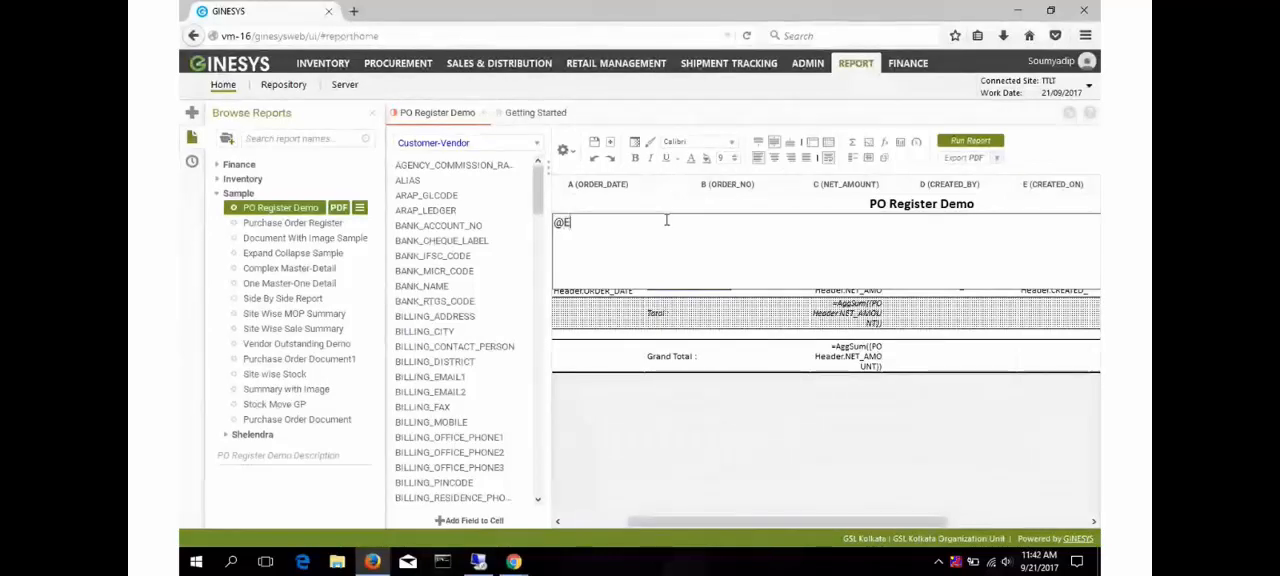
type("Executi")
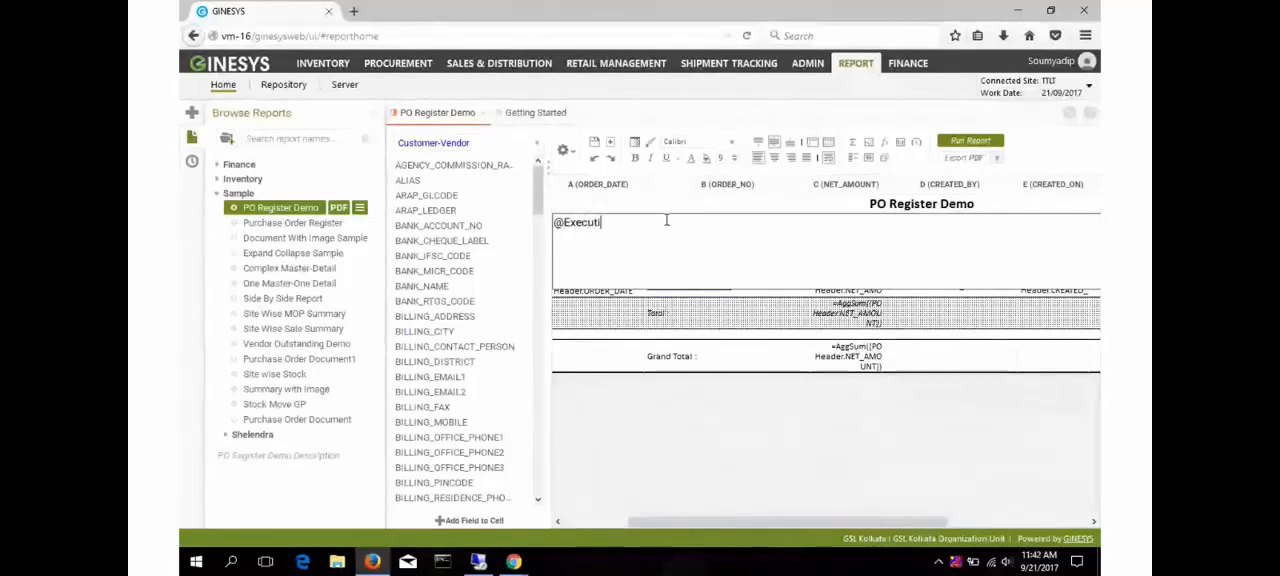
type("ngSQL@")
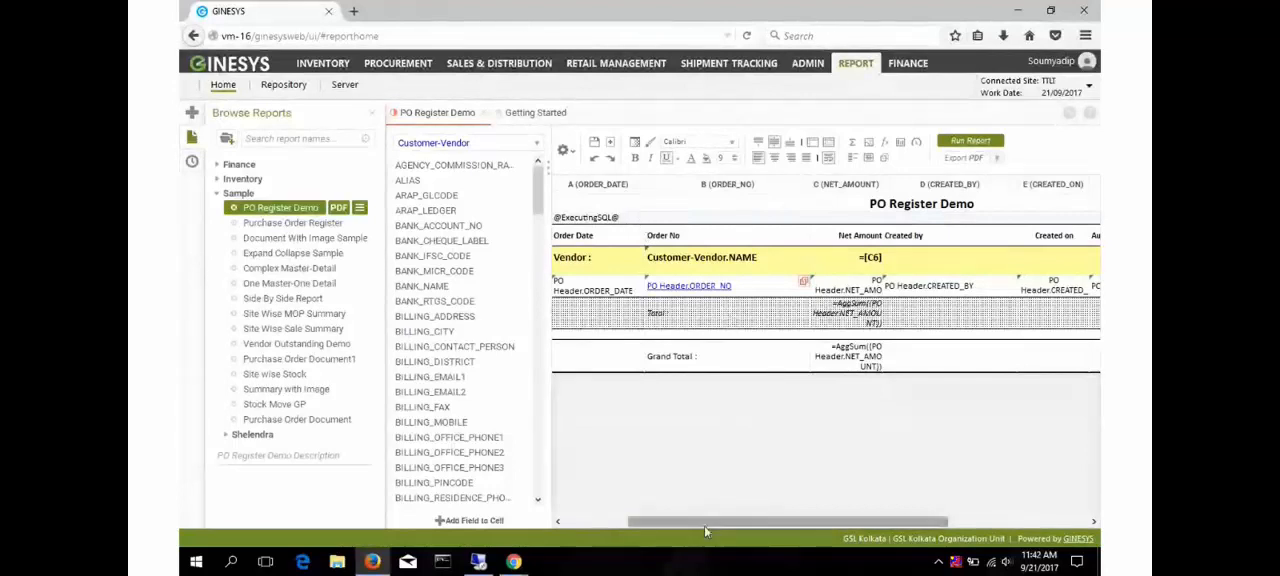
- Run the PO Register Demo report with the executing SQL placeholder in its page header
left_click_drag(704, 525, 623, 526)
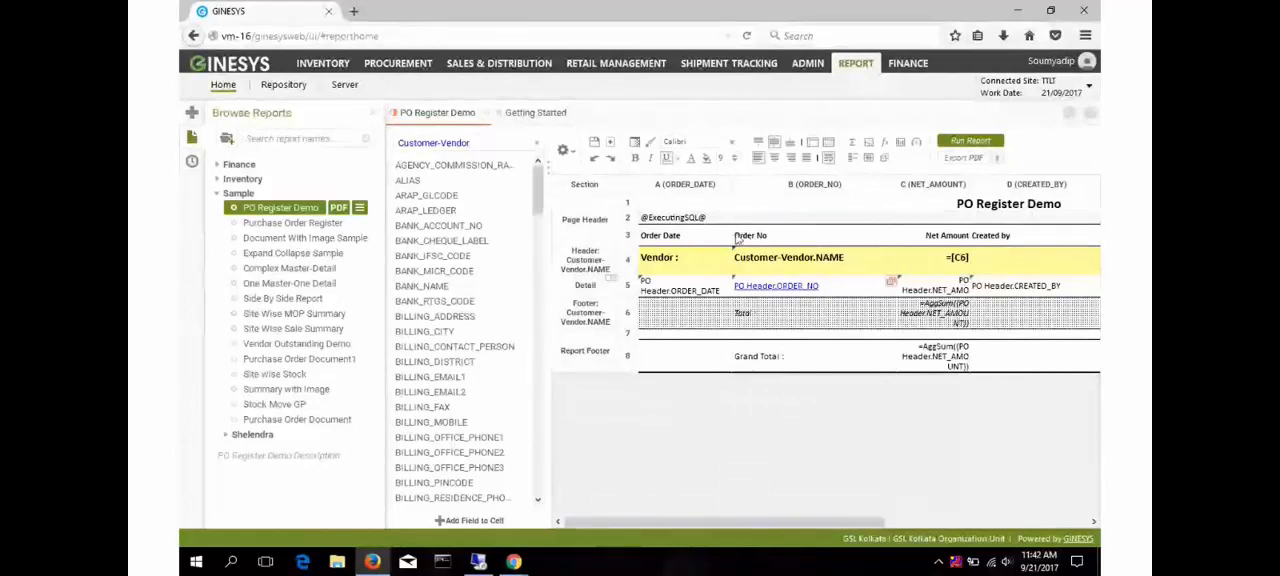
left_click_drag(822, 520, 781, 540)
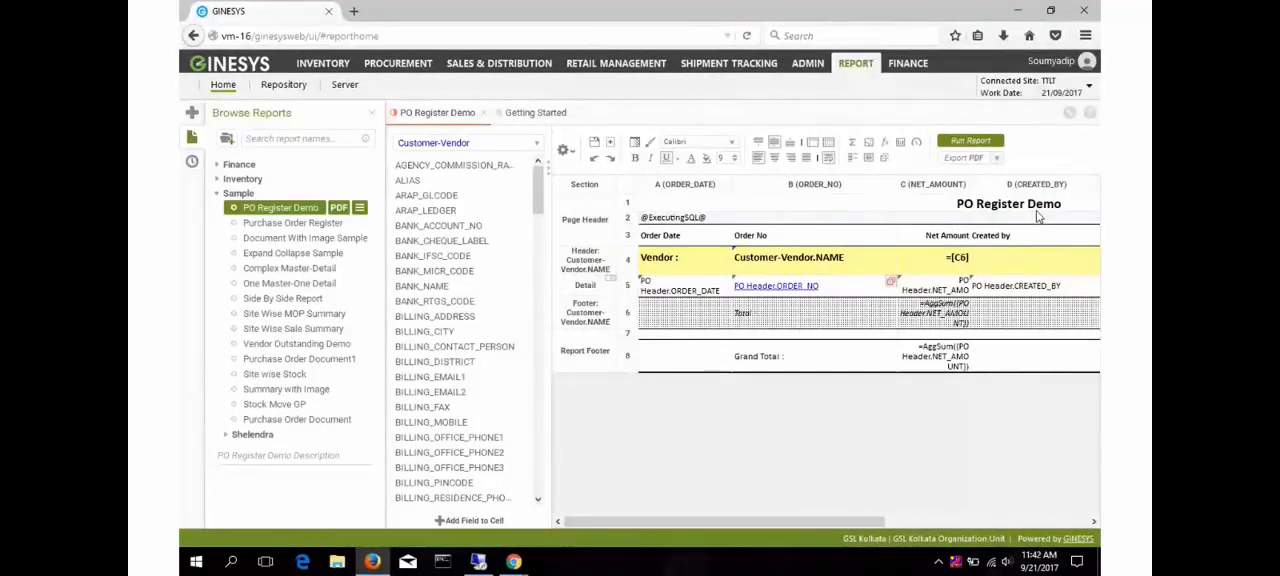
left_click(970, 142)
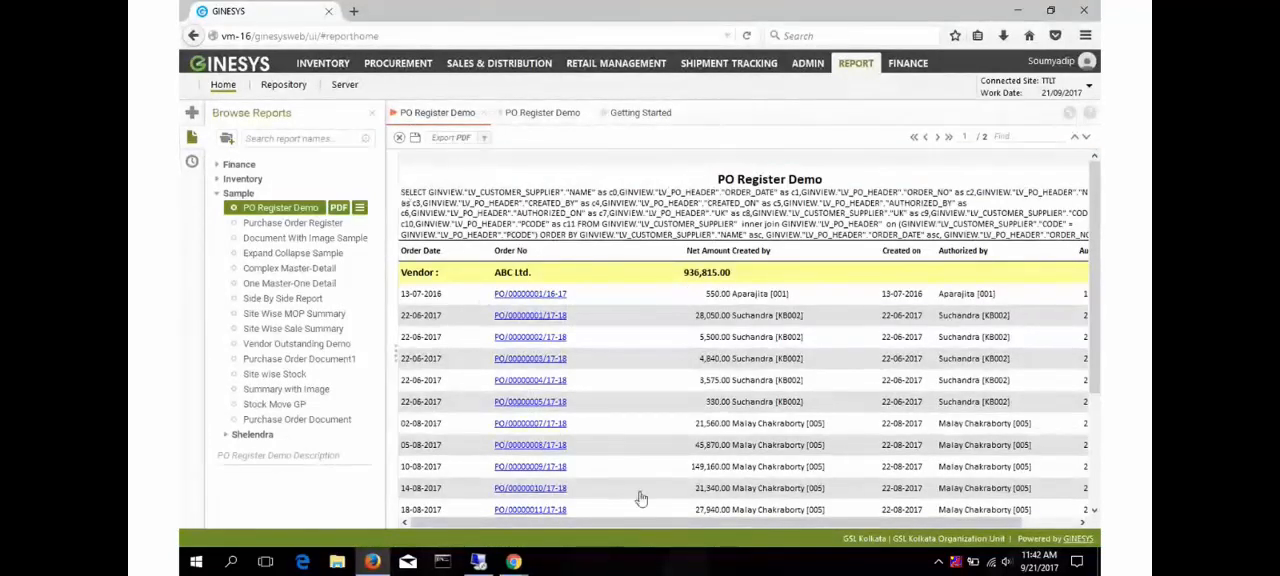
- Select and copy the complete executed SQL query shown below the PO Register Demo title
left_click_drag(653, 524, 574, 528)
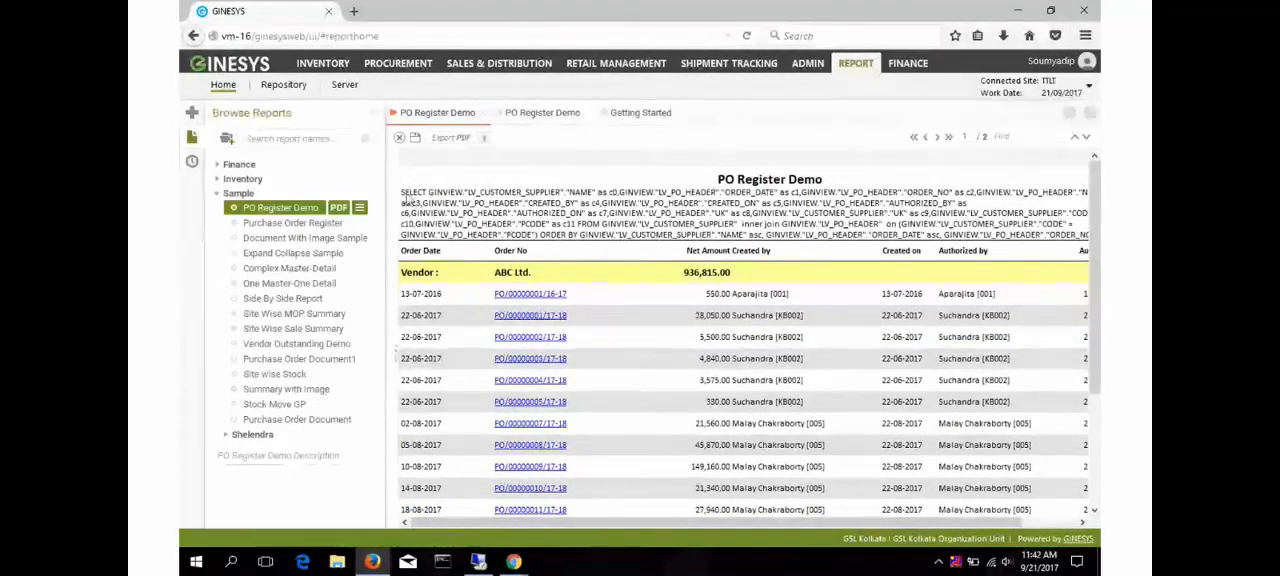
left_click_drag(400, 197, 967, 236)
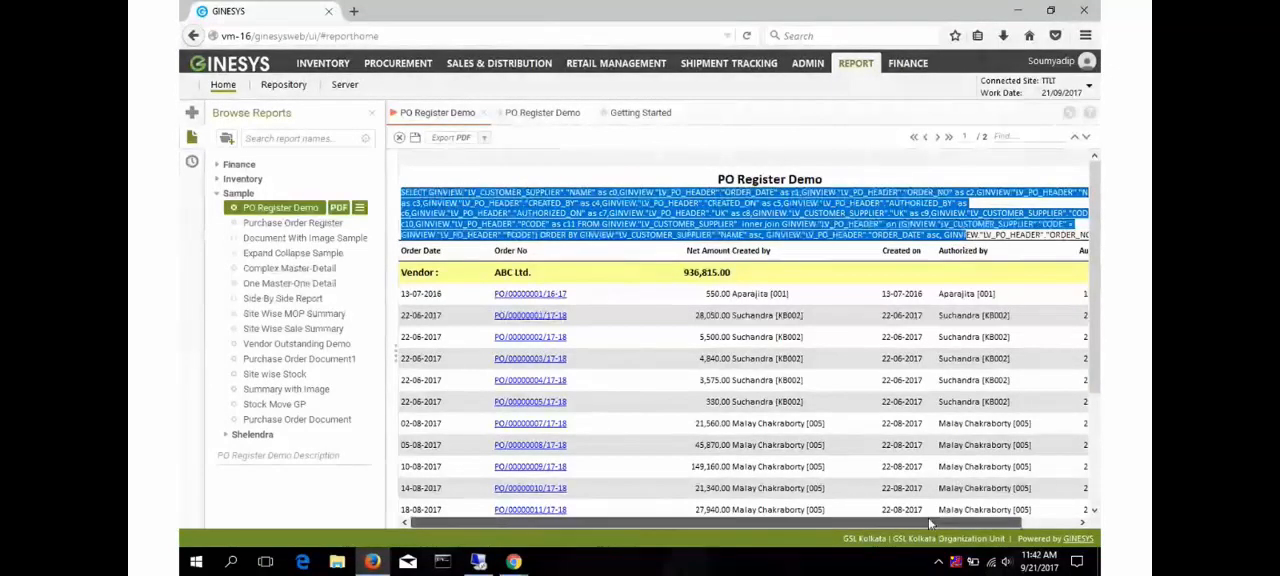
left_click_drag(928, 521, 1055, 236)
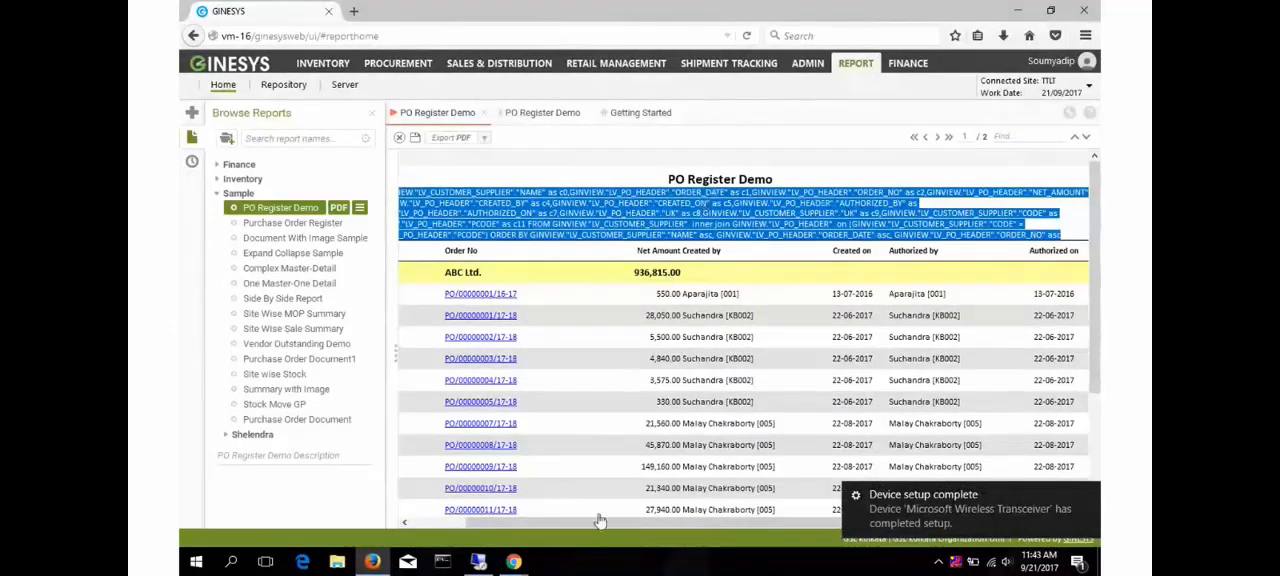
- Switch to the VM-16 remote desktop and minimise the Logs folder and the GINESYS window
left_click(482, 566)
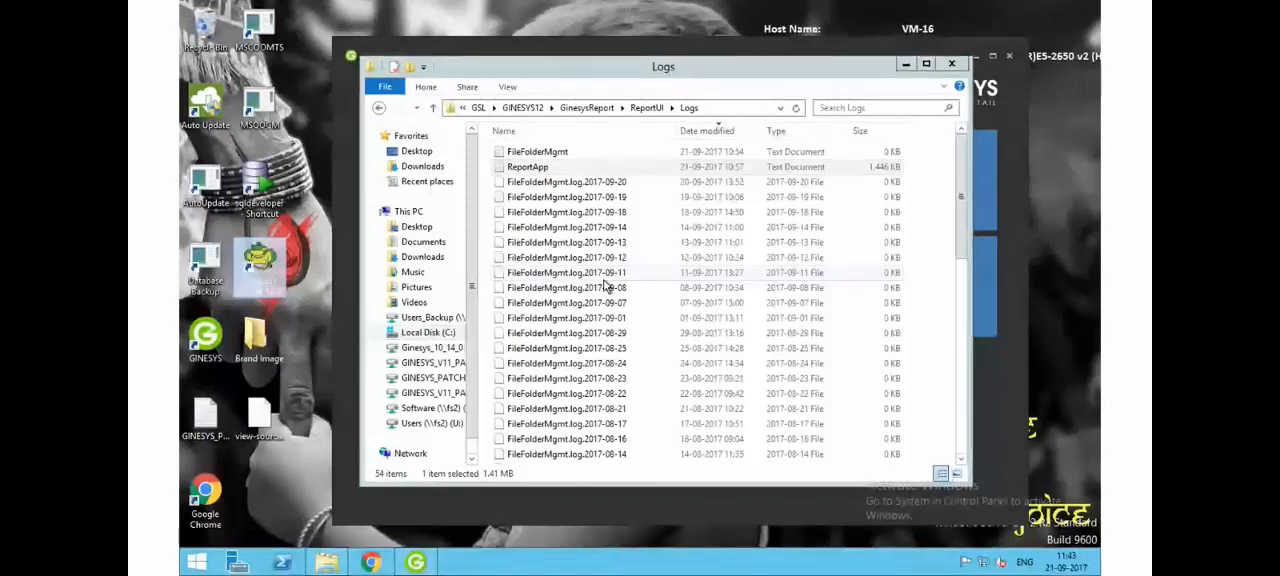
left_click(905, 64)
left_click(978, 58)
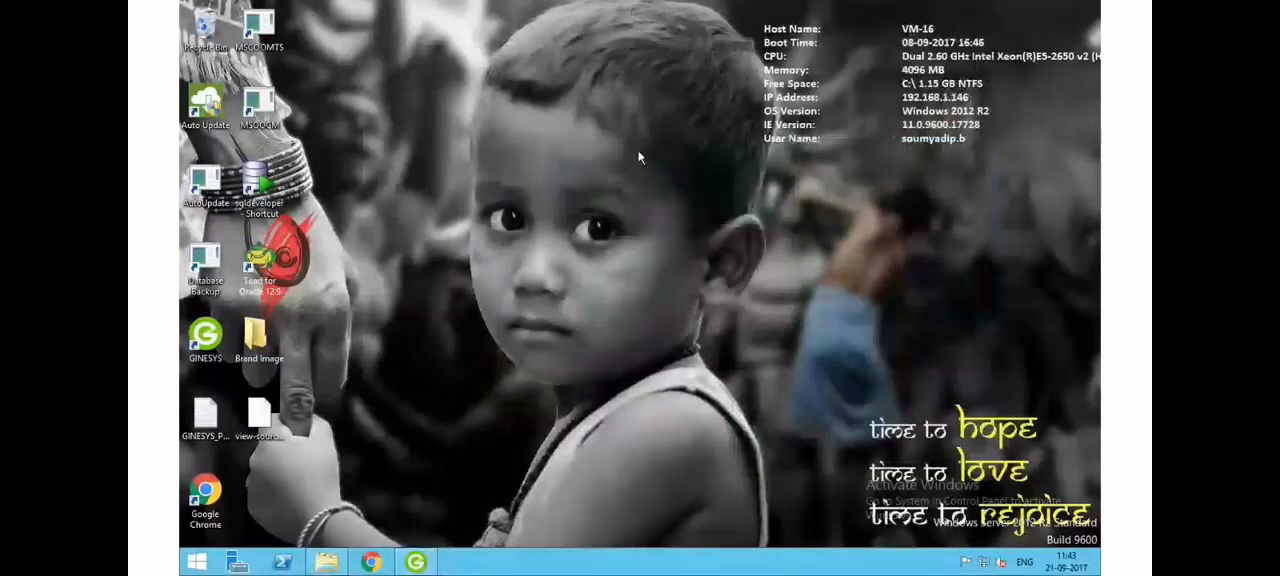
right_click(640, 154)
left_click(680, 193)
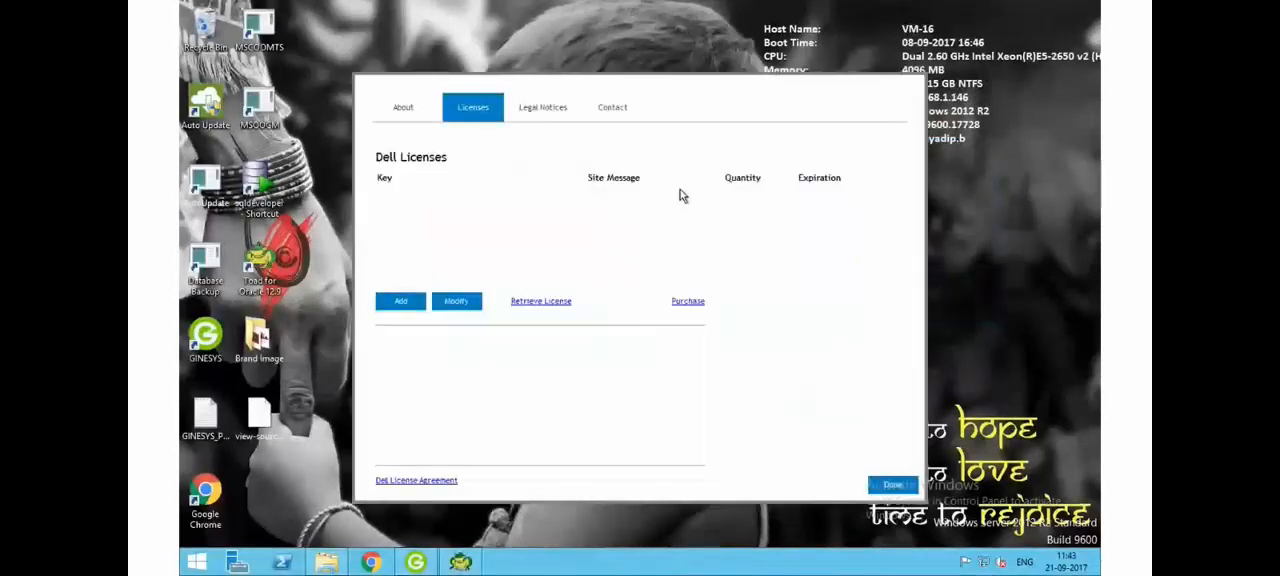
left_click(900, 488)
left_click(684, 309)
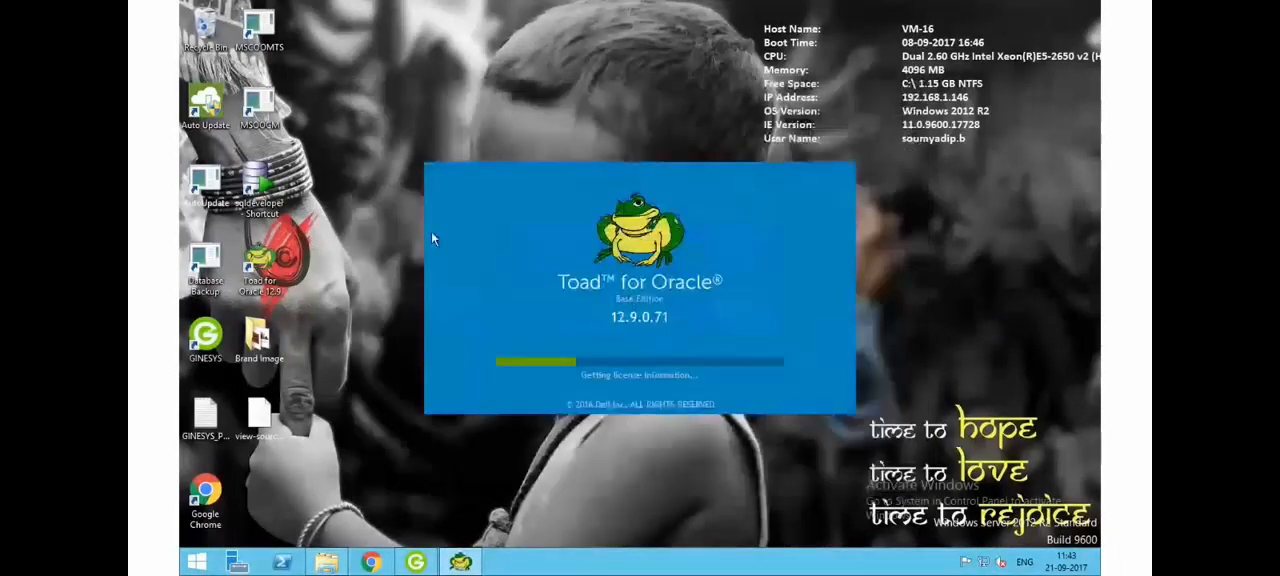
- Launch Oracle SQL Developer on the remote desktop and check the BigMarker webinar room in Chrome while it loads
double_click(271, 172)
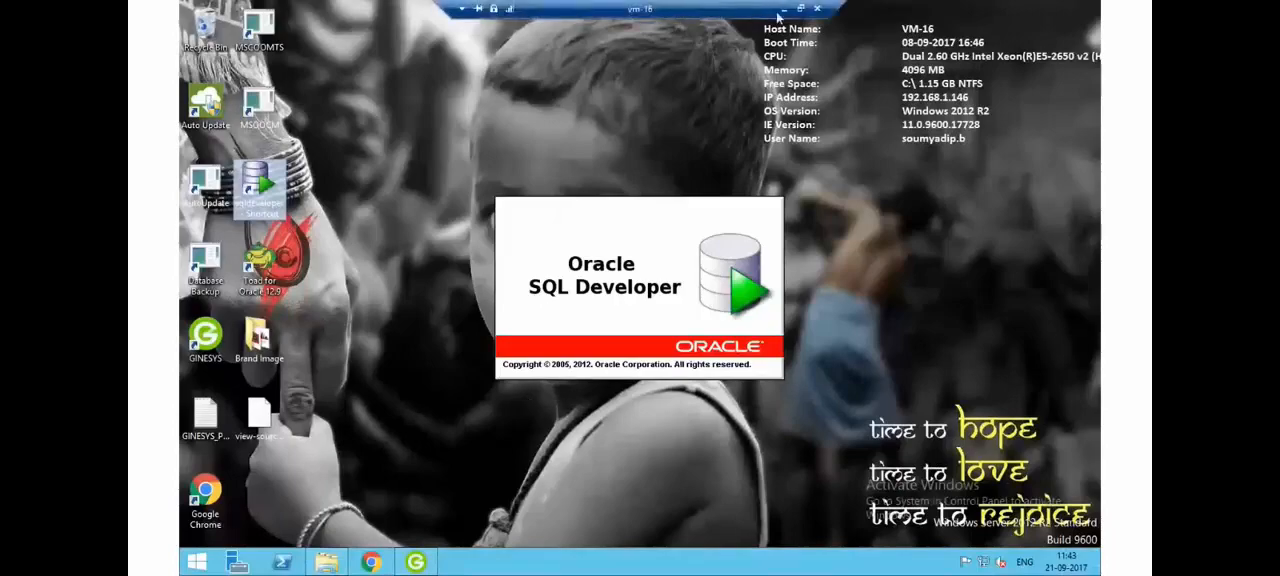
left_click(782, 10)
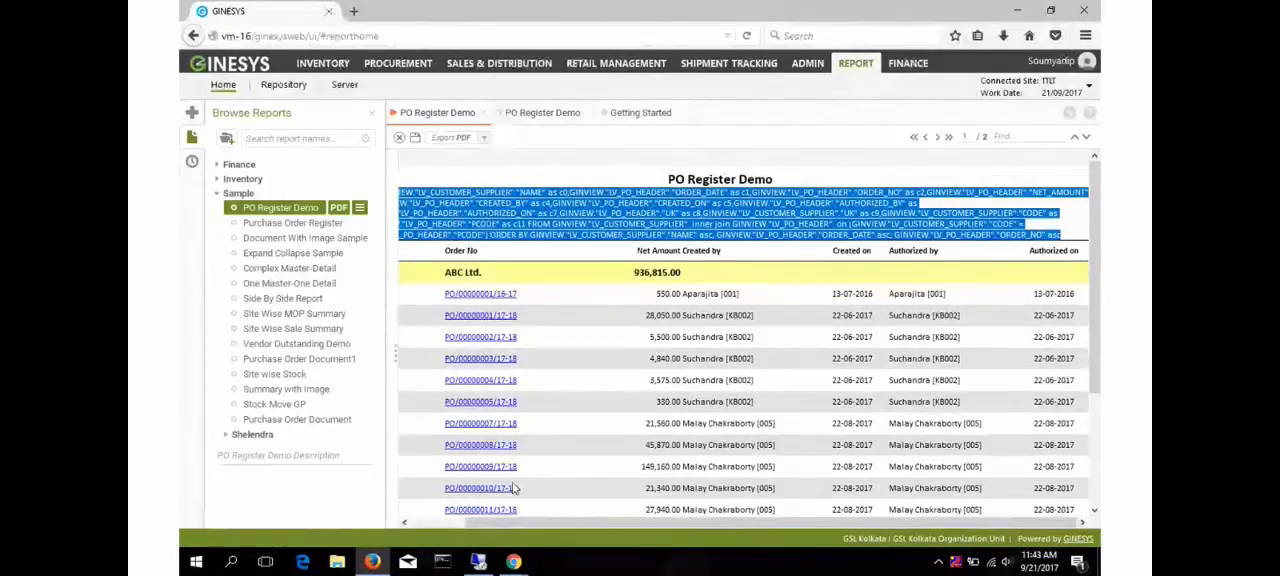
mouse_move(513, 561)
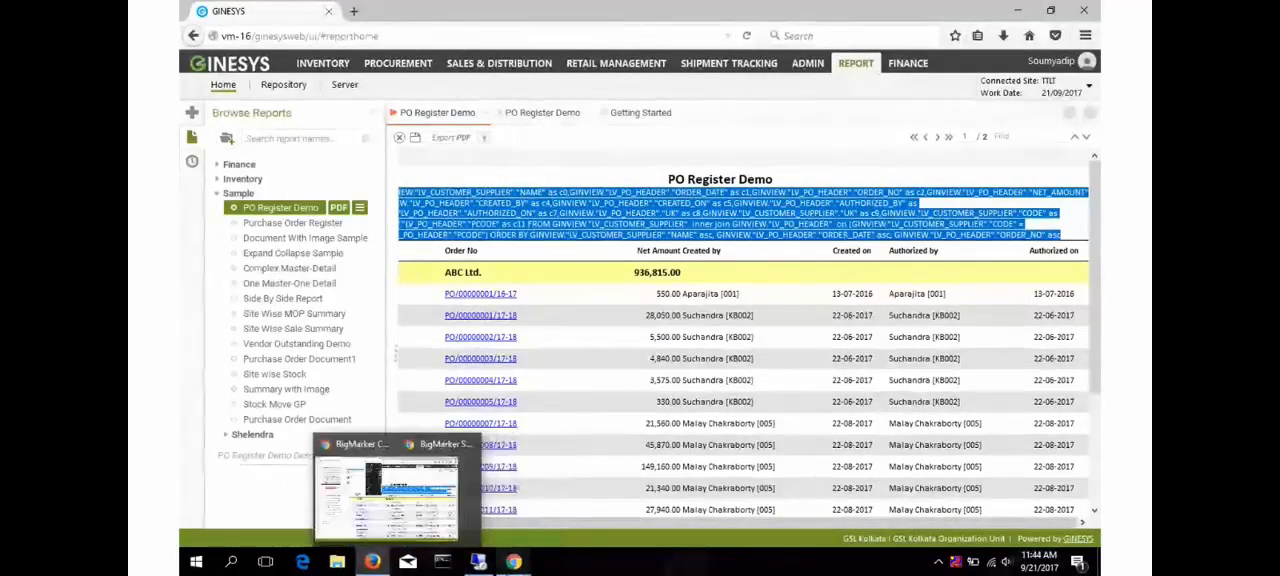
left_click(462, 506)
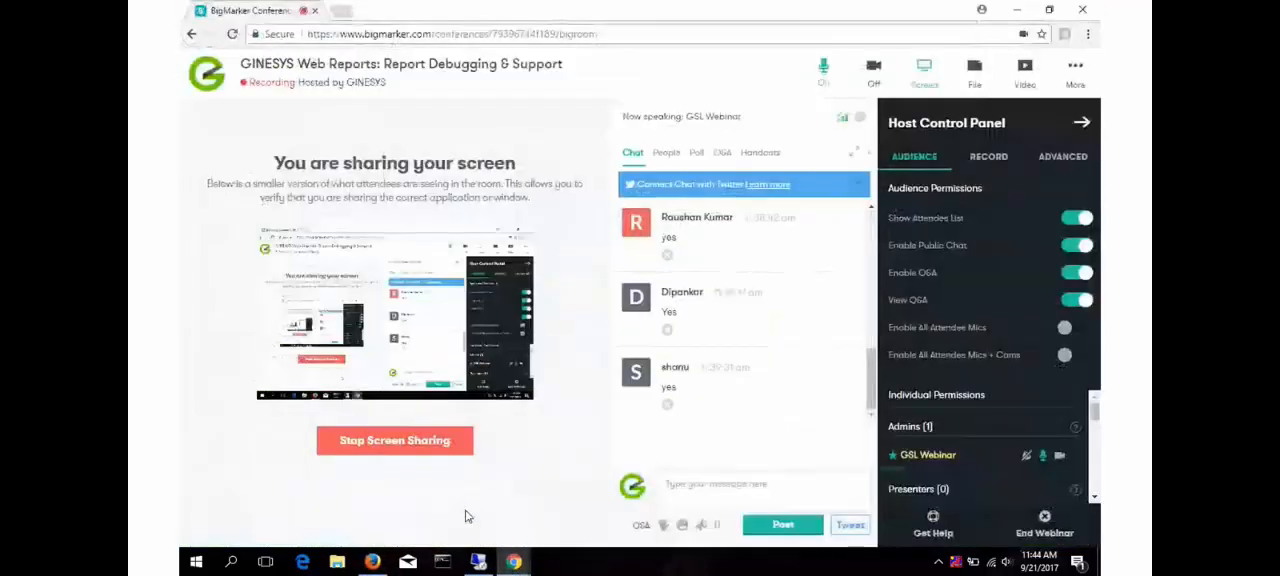
left_click(478, 561)
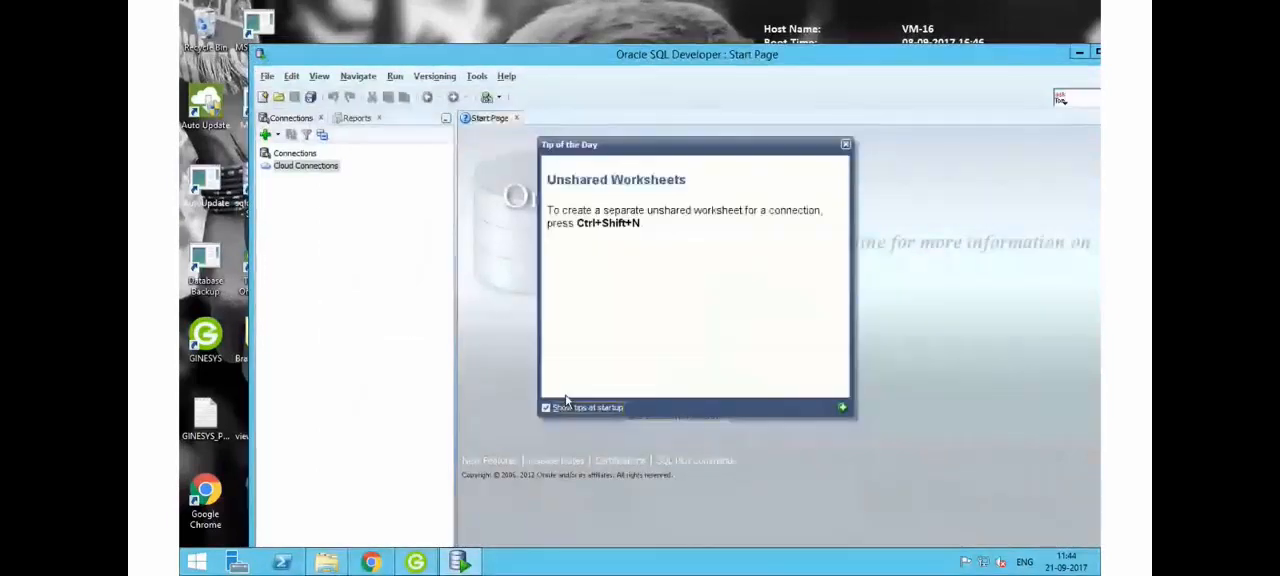
- Dismiss the startup tip and start a new database connection named TTLT with username TTLT and the account password
left_click(845, 147)
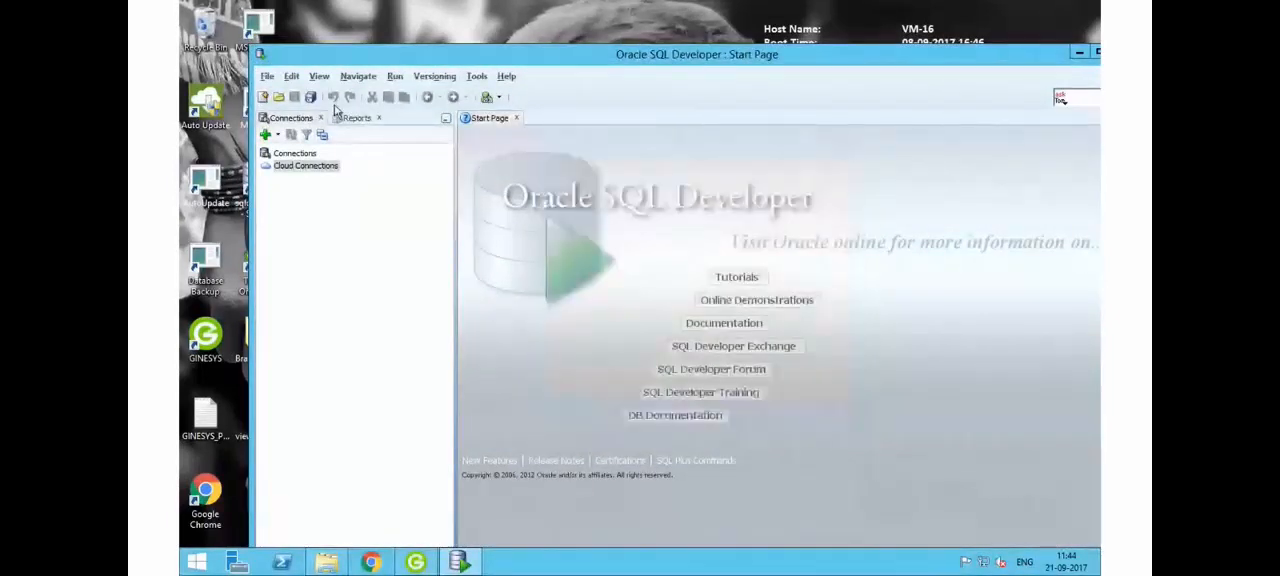
left_click(309, 157)
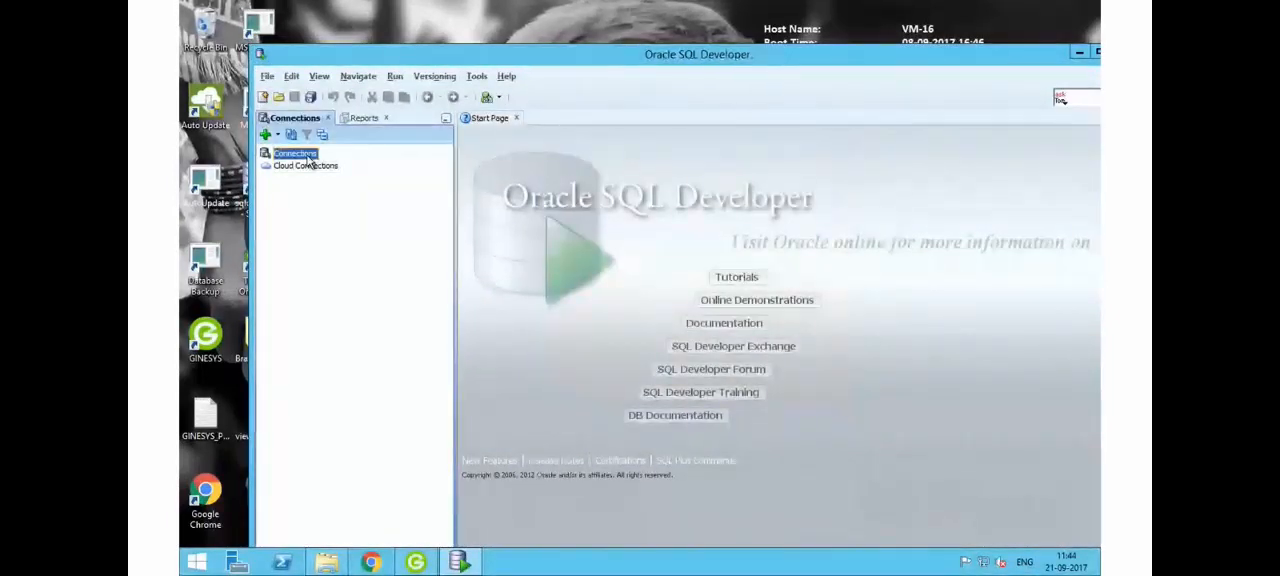
right_click(309, 157)
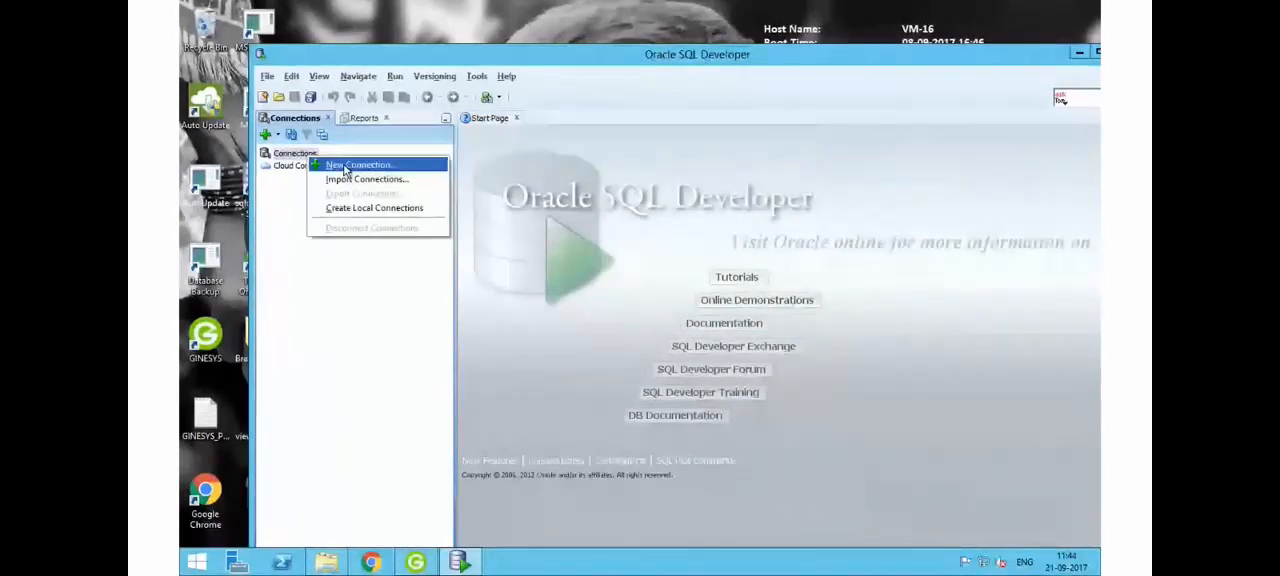
left_click(345, 168)
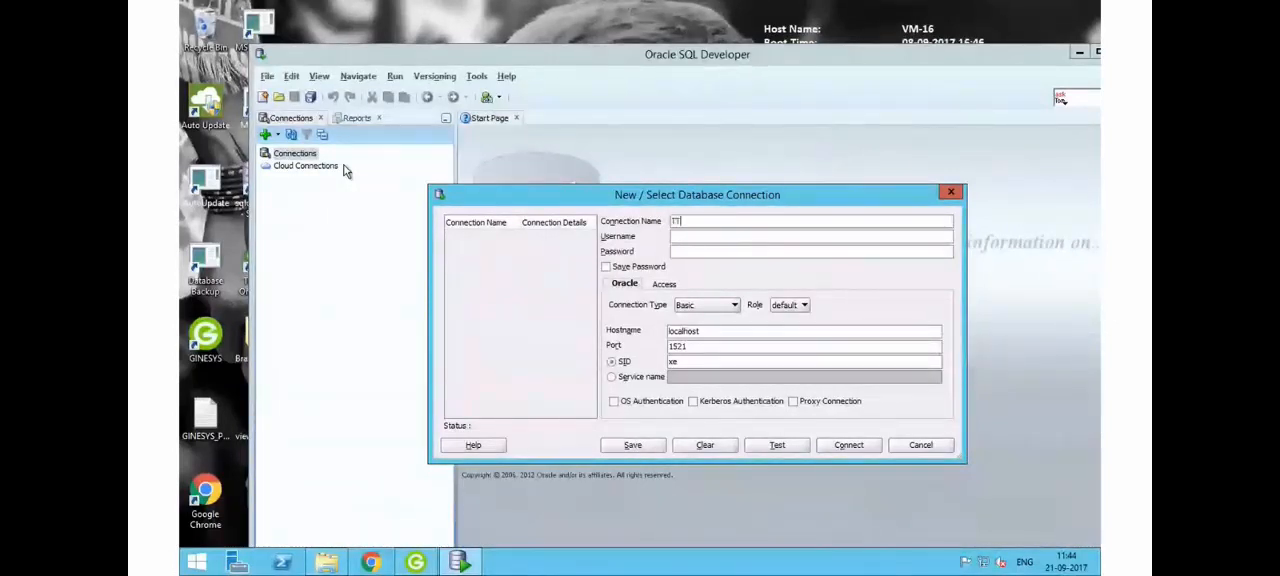
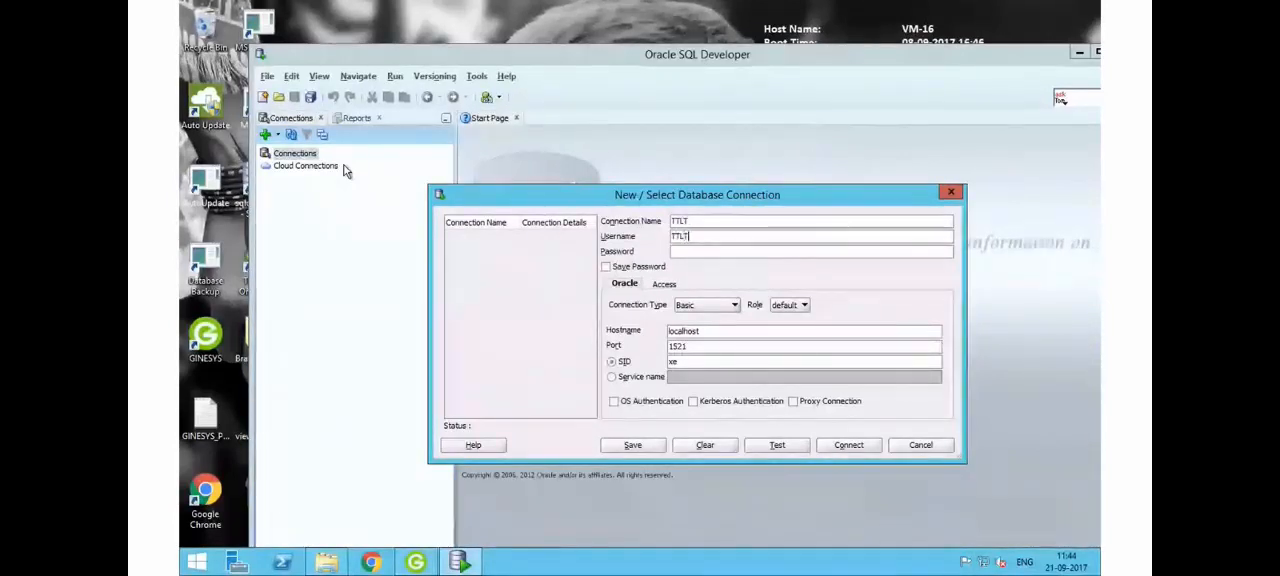
key("Tab")
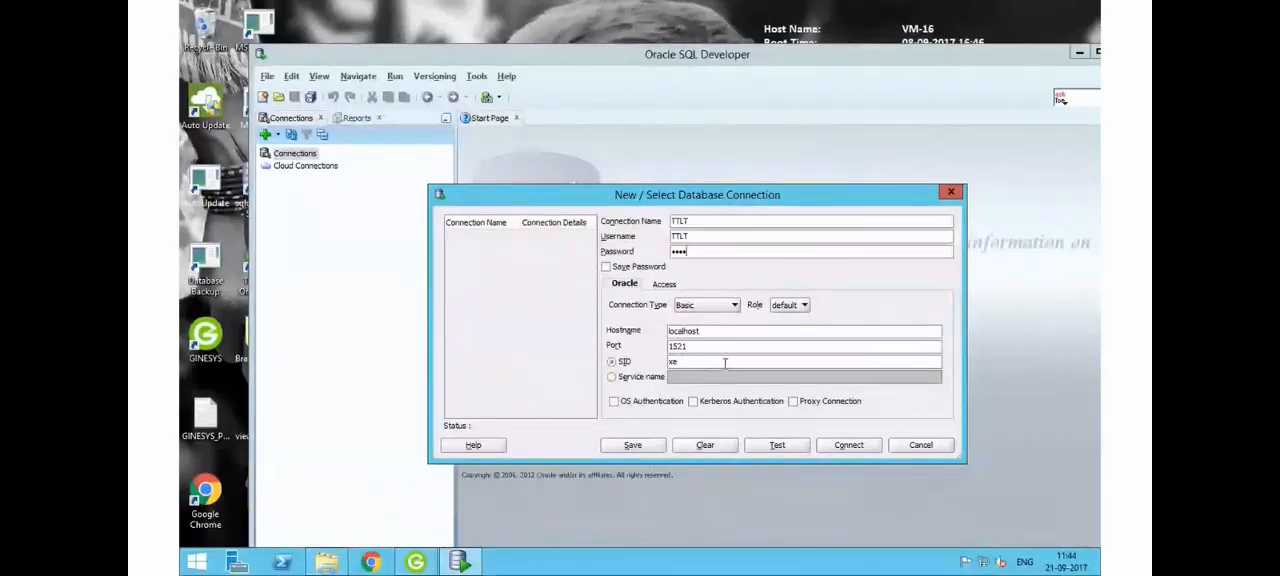
- Identify the database by service name GINESYS instead of SID and test the connection
left_click(612, 377)
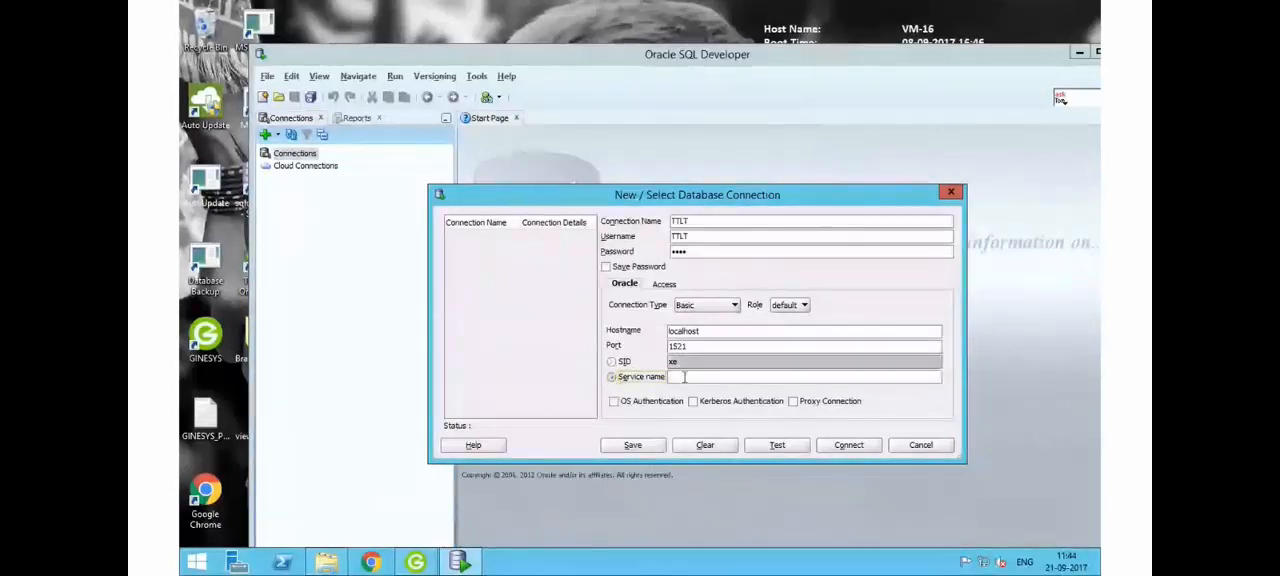
left_click(695, 378)
type("GINE")
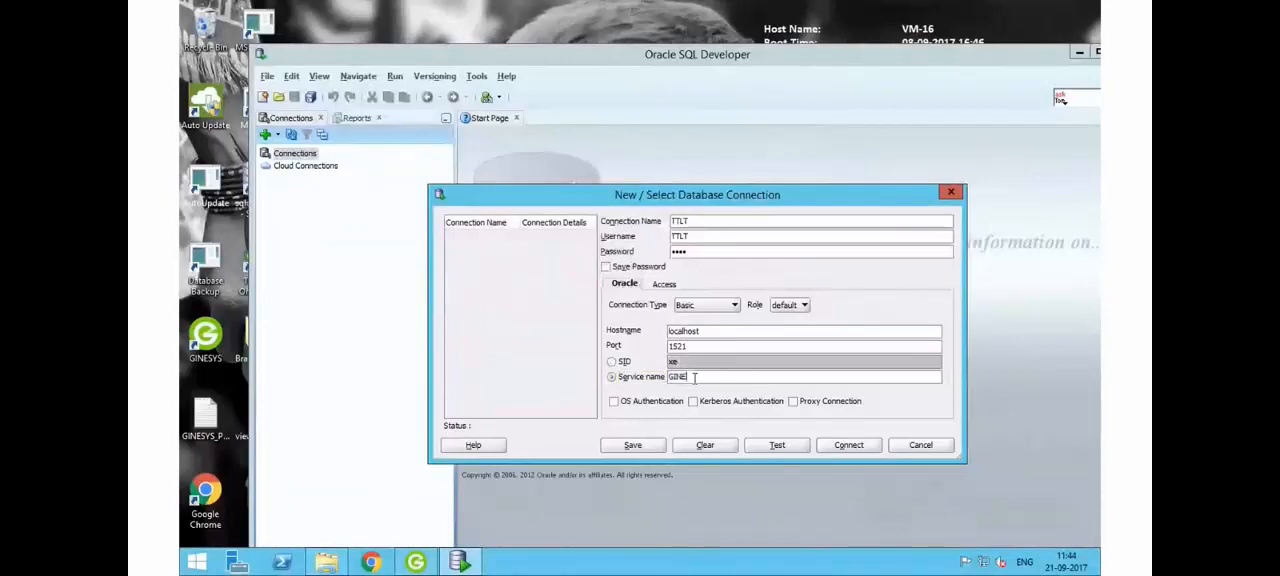
type("SYS")
left_click(787, 449)
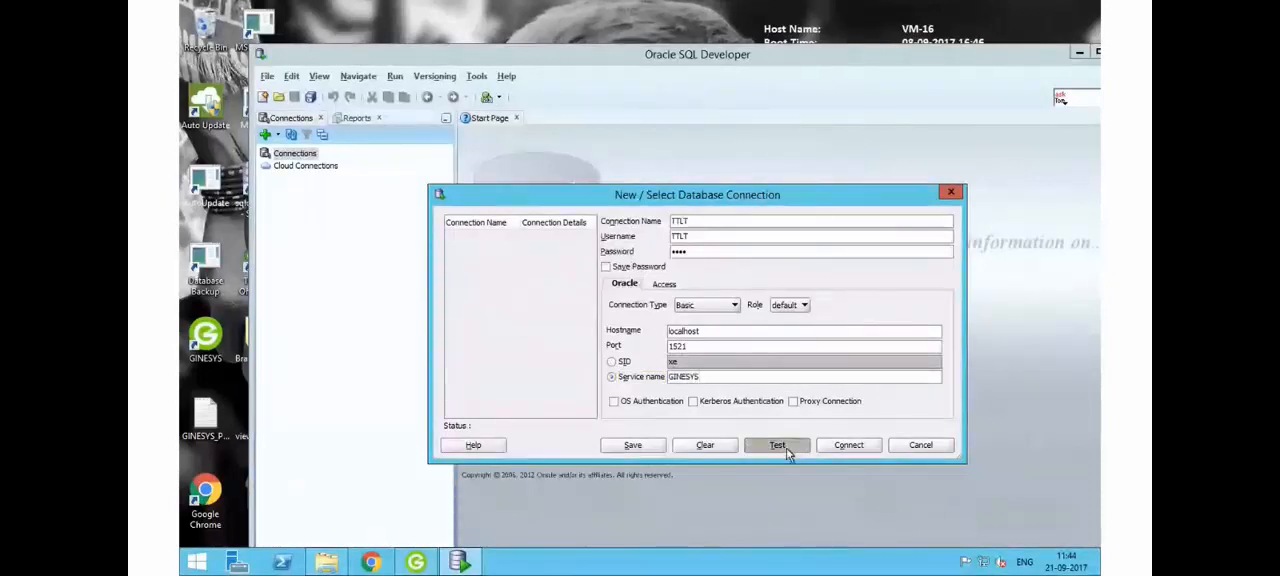
- Connect to TTLT, paste the copied report query into its worksheet and select the whole query
left_click(849, 446)
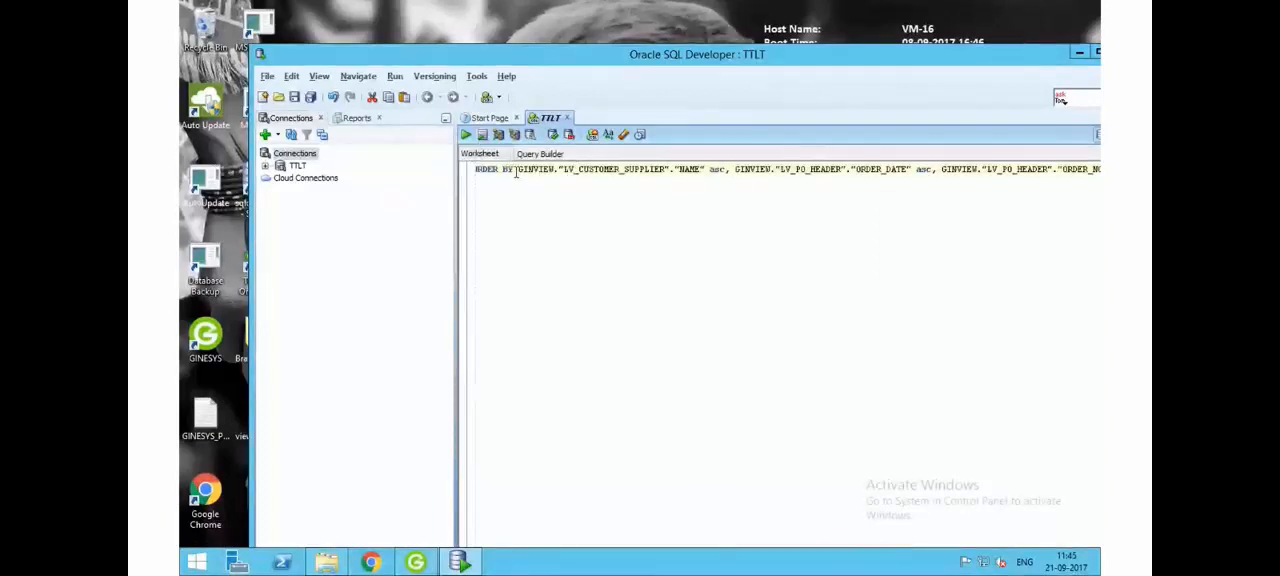
key("ctrl+a")
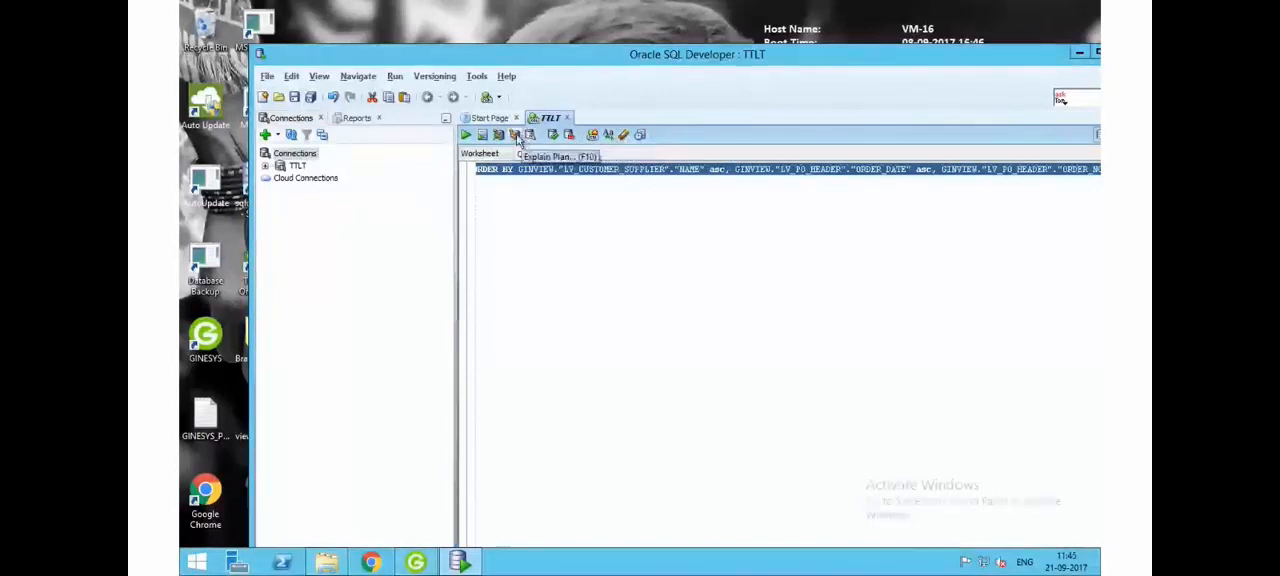
left_click(320, 78)
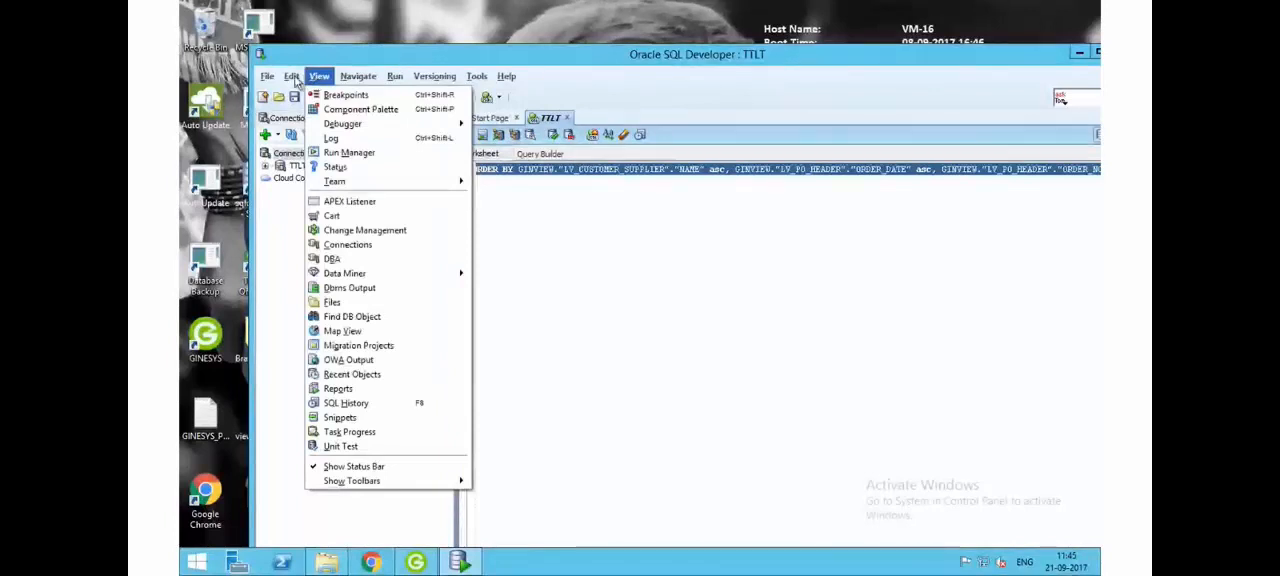
left_click(293, 77)
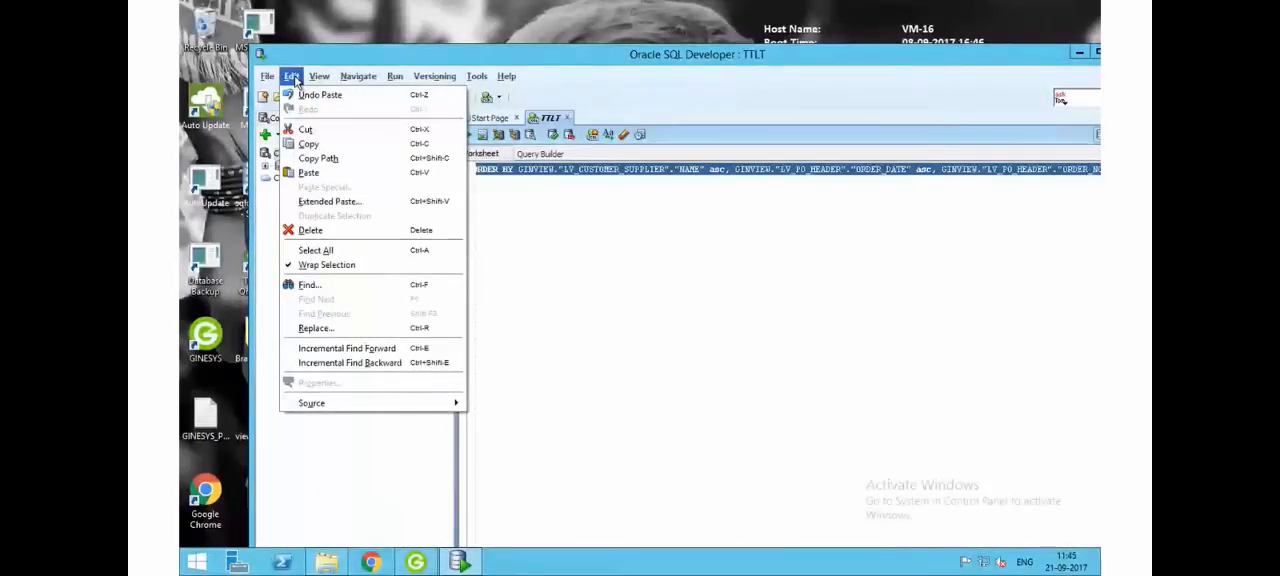
left_click(319, 76)
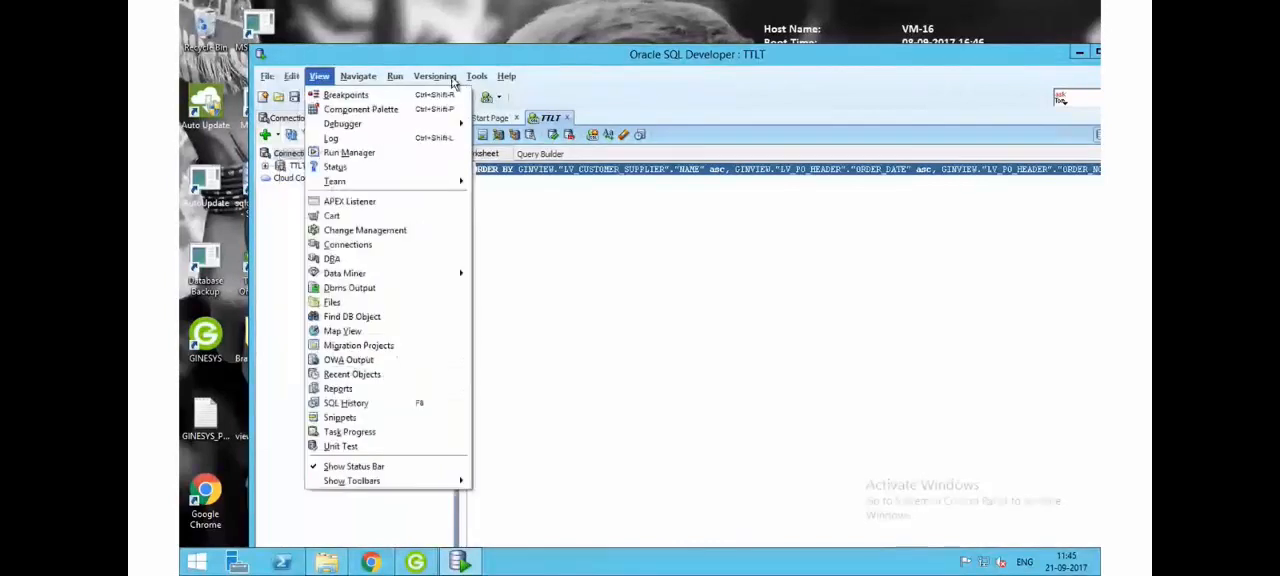
mouse_move(476, 80)
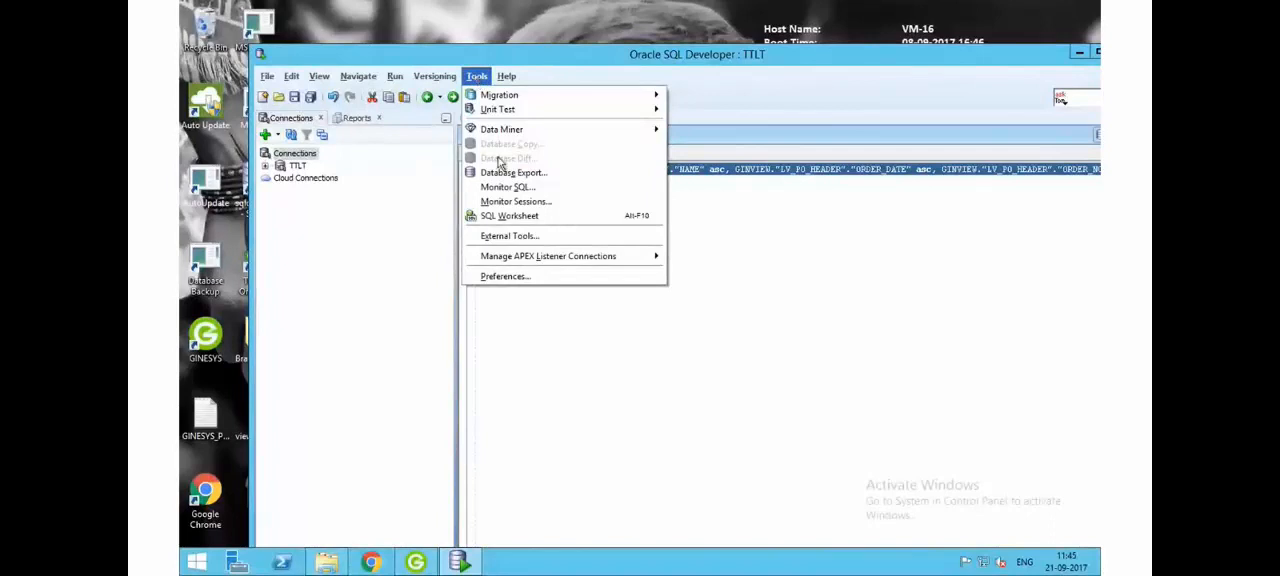
left_click(803, 207)
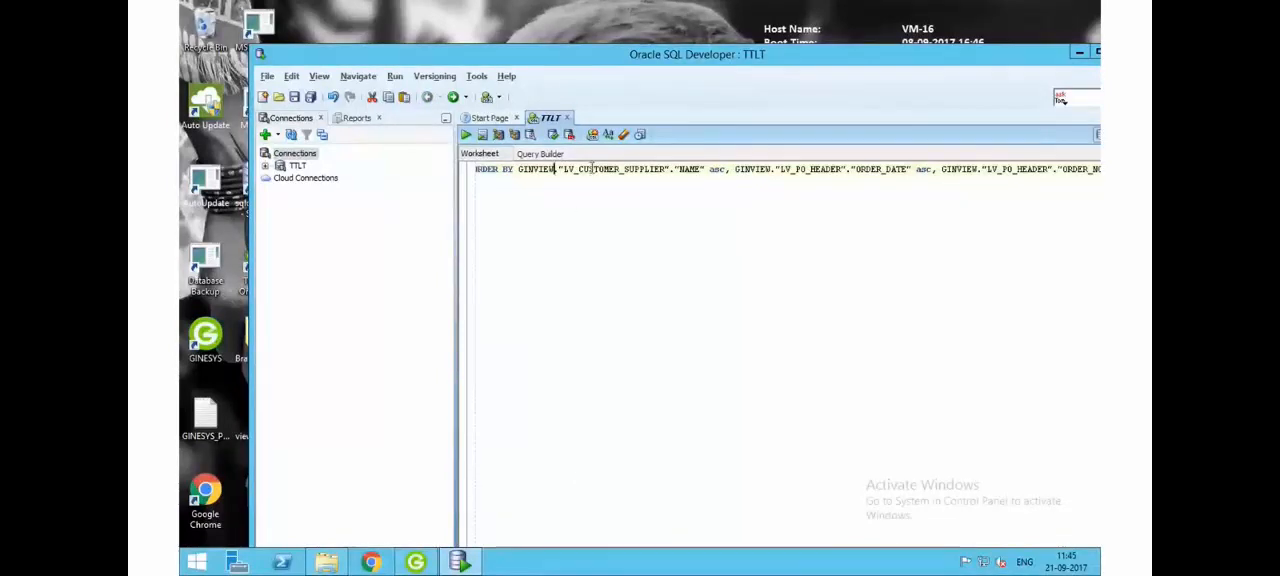
- Maximize the worksheet window and break the query's SELECT list onto new lines after columns c0, c1 and c2
left_click(1096, 54)
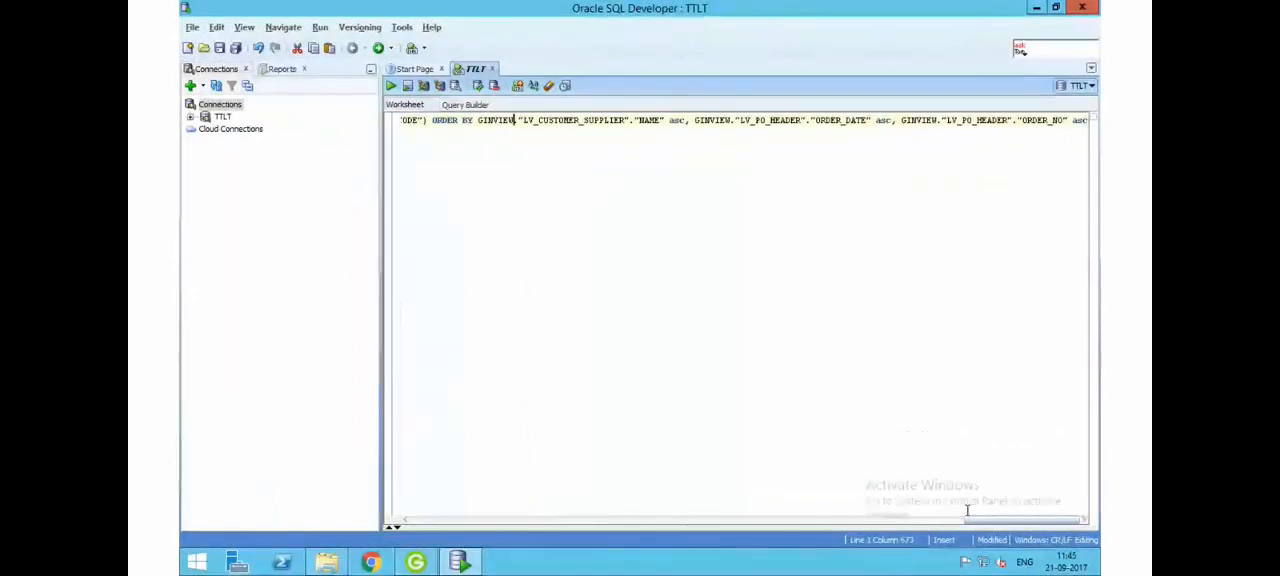
left_click_drag(978, 520, 367, 483)
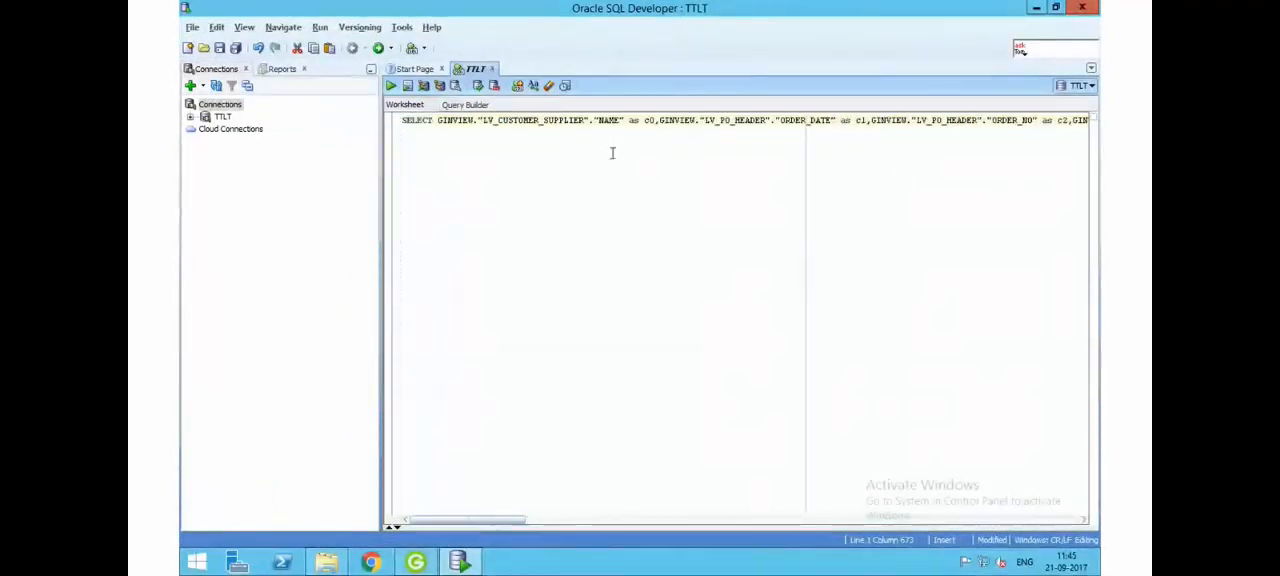
left_click(657, 120)
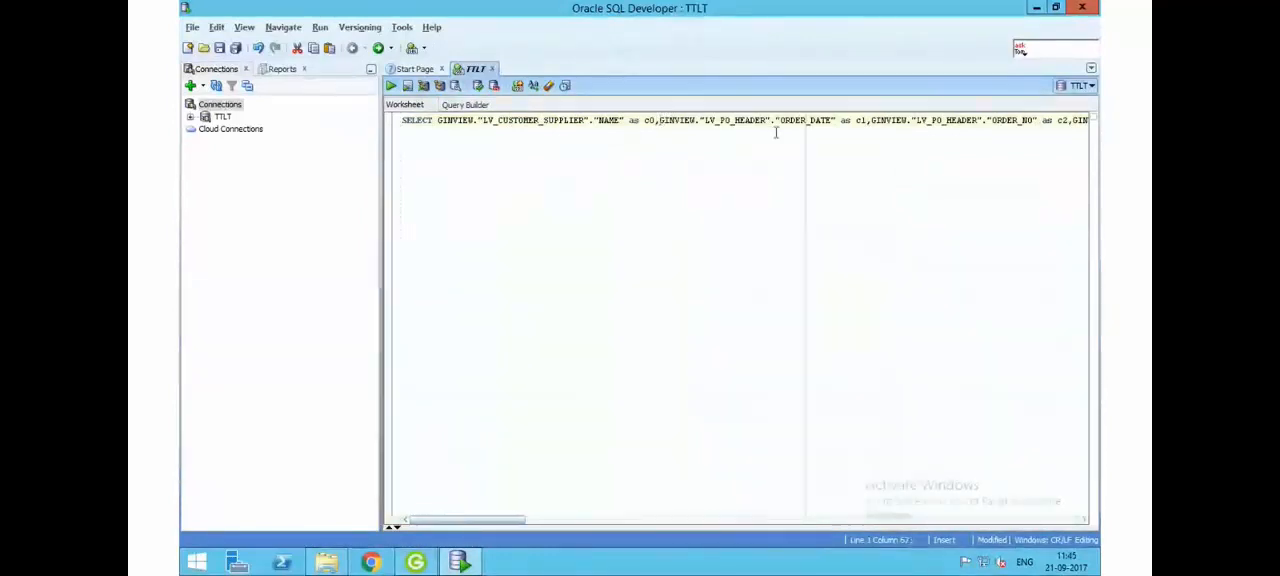
key("Return")
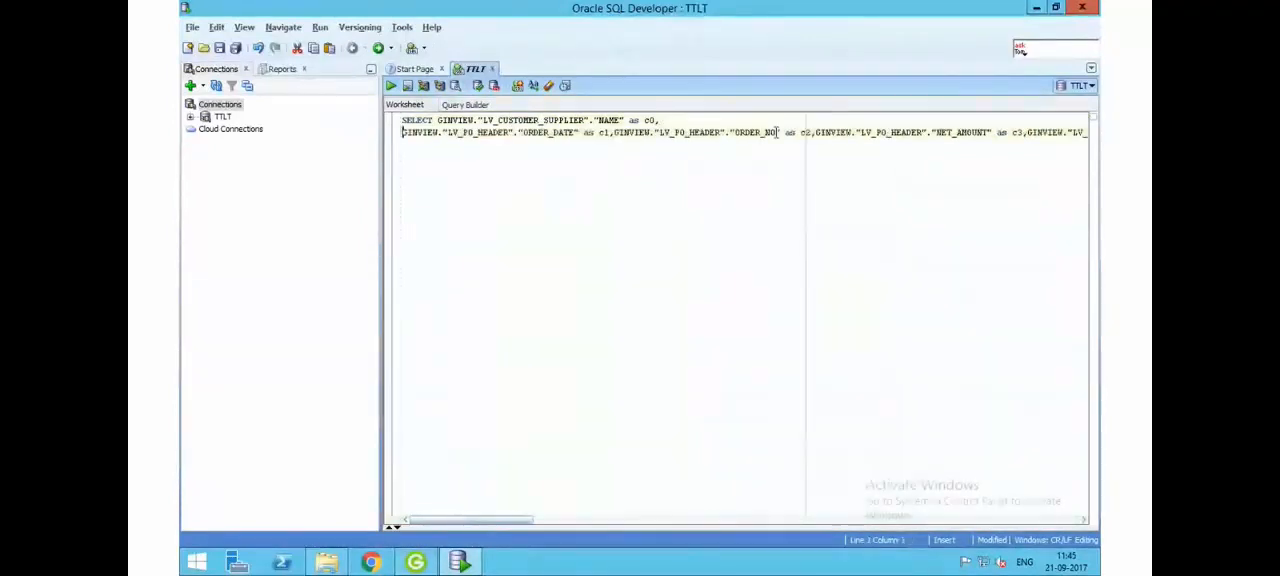
left_click(614, 133)
key("Return")
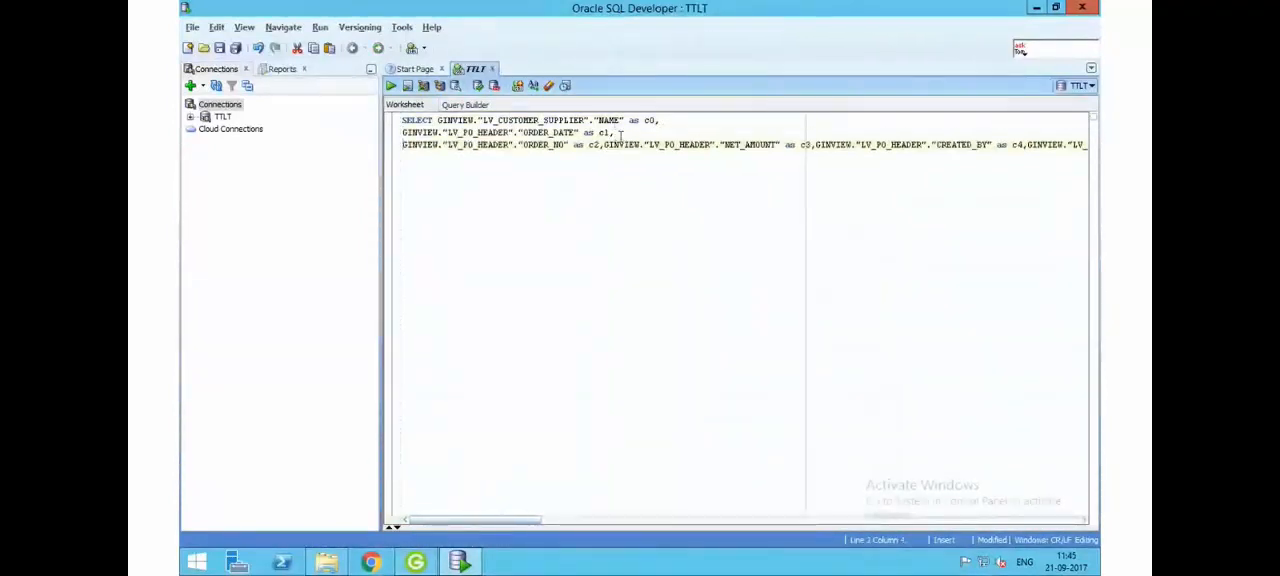
key("Return")
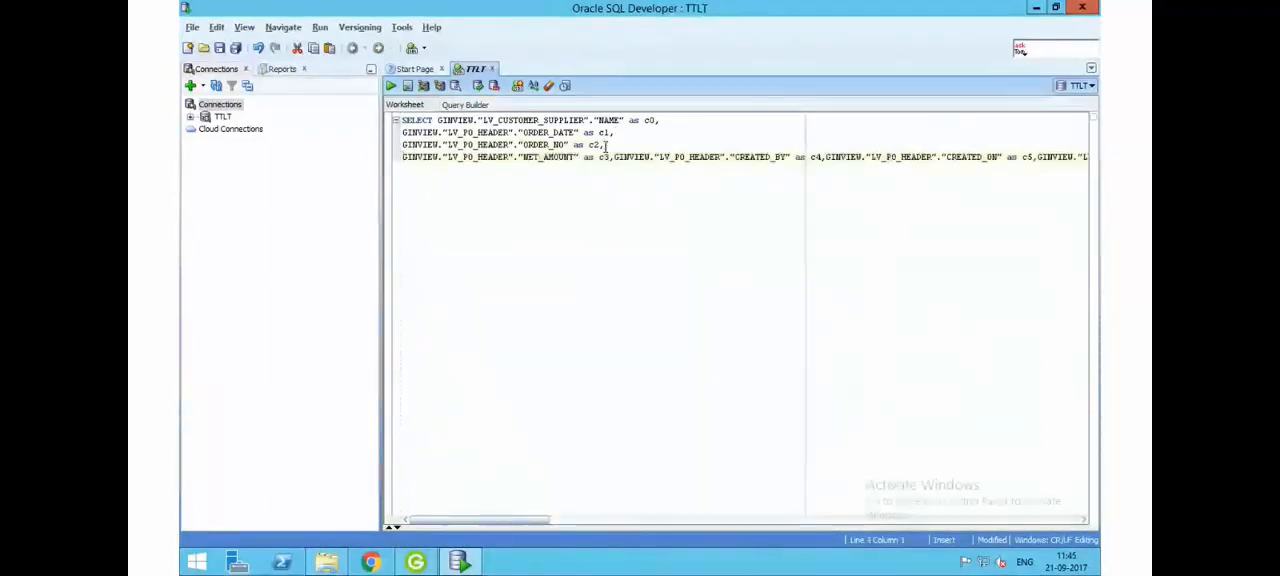
key("ctrl+a")
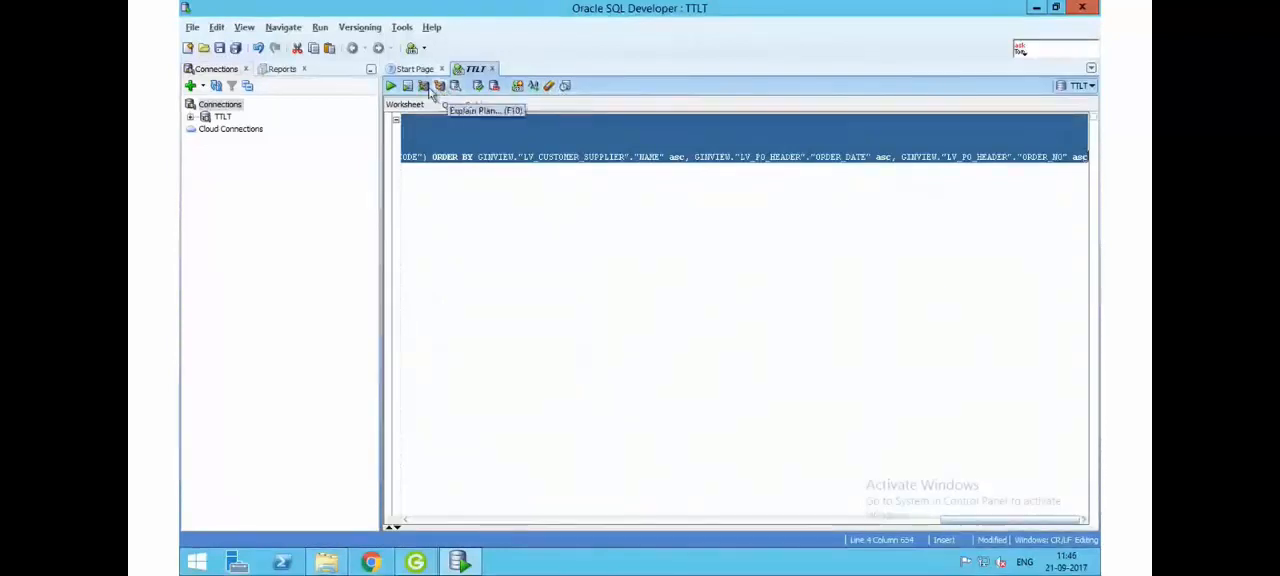
left_click(401, 28)
mouse_move(378, 35)
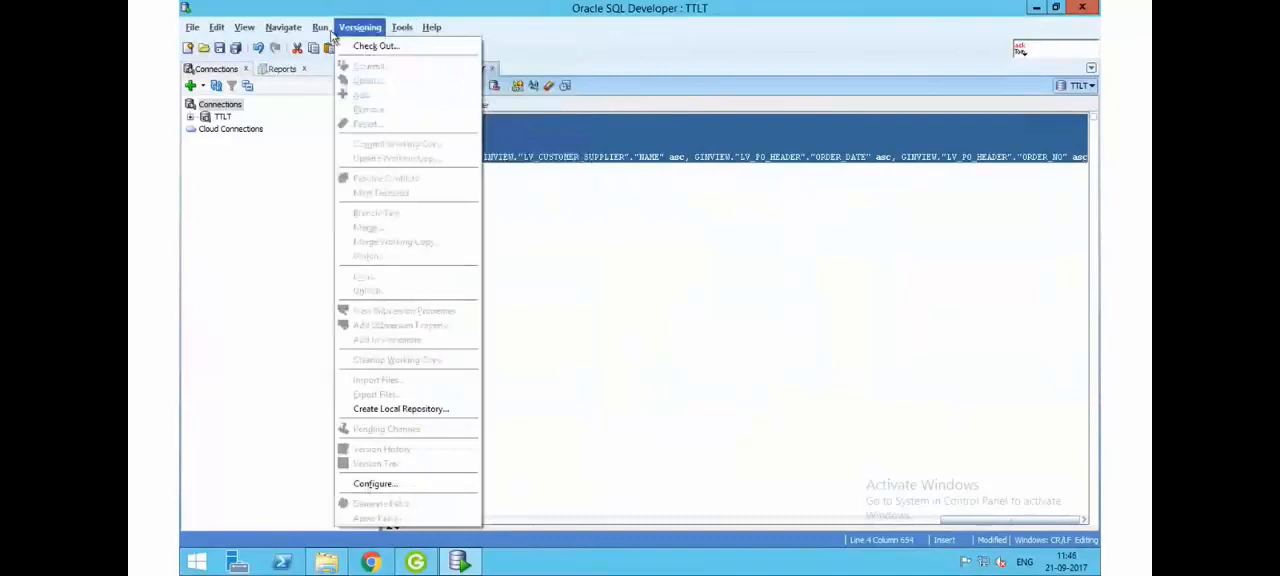
mouse_move(284, 31)
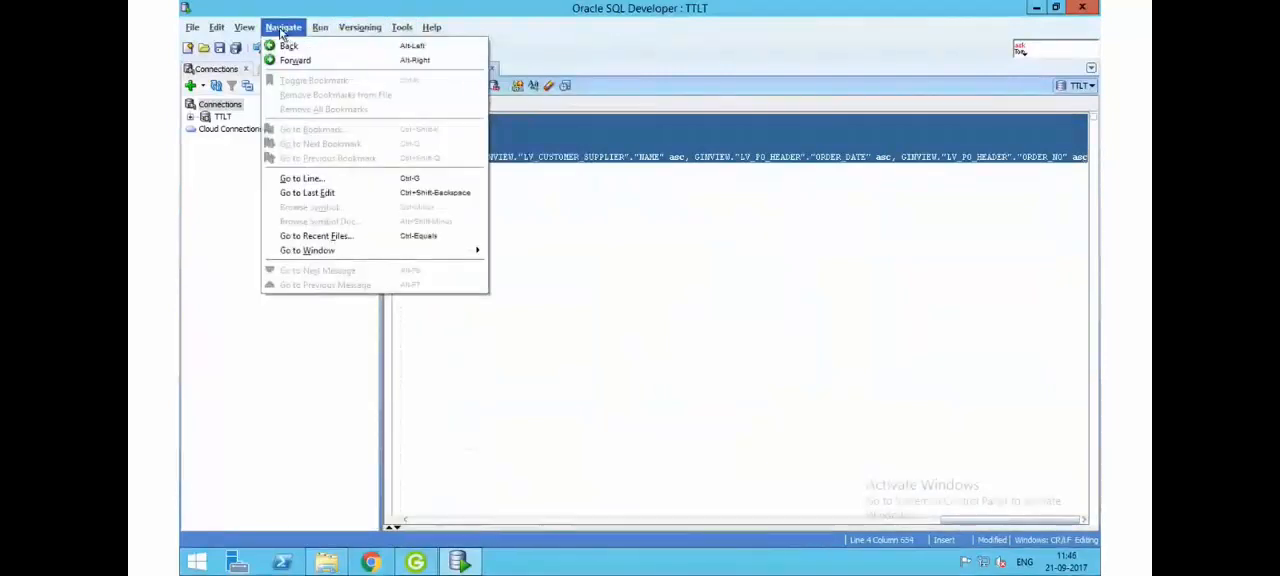
mouse_move(244, 31)
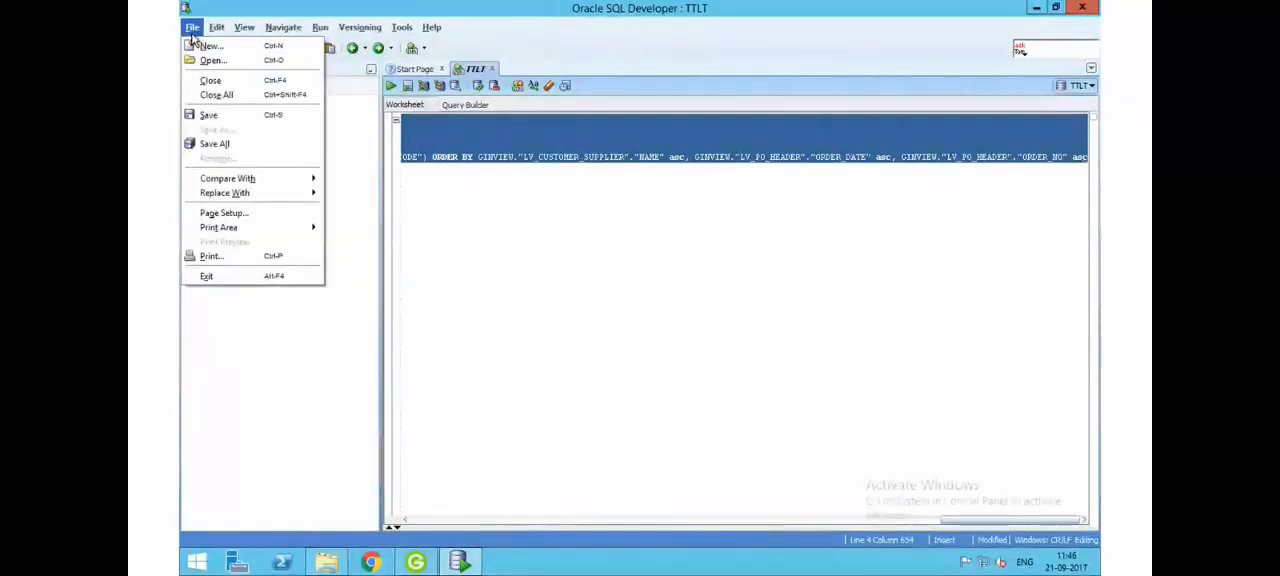
left_click(585, 281)
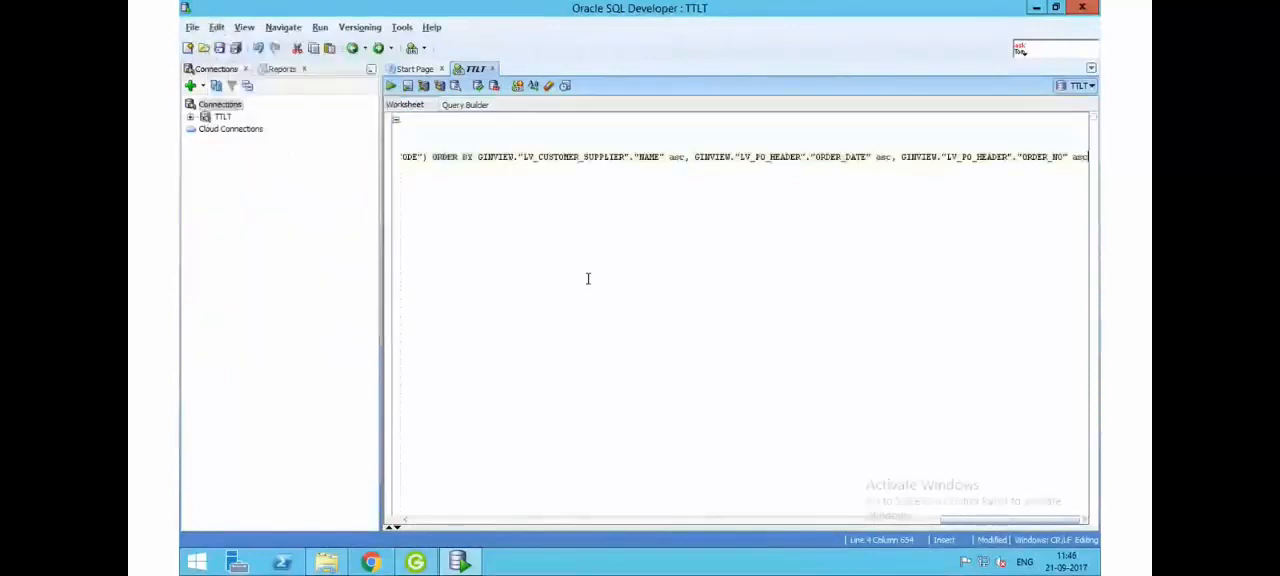
- Break the rest of the query into lines at FROM, the join's on condition, ORDER BY and the ORDER_DATE sort column
left_click(700, 159)
key("Return")
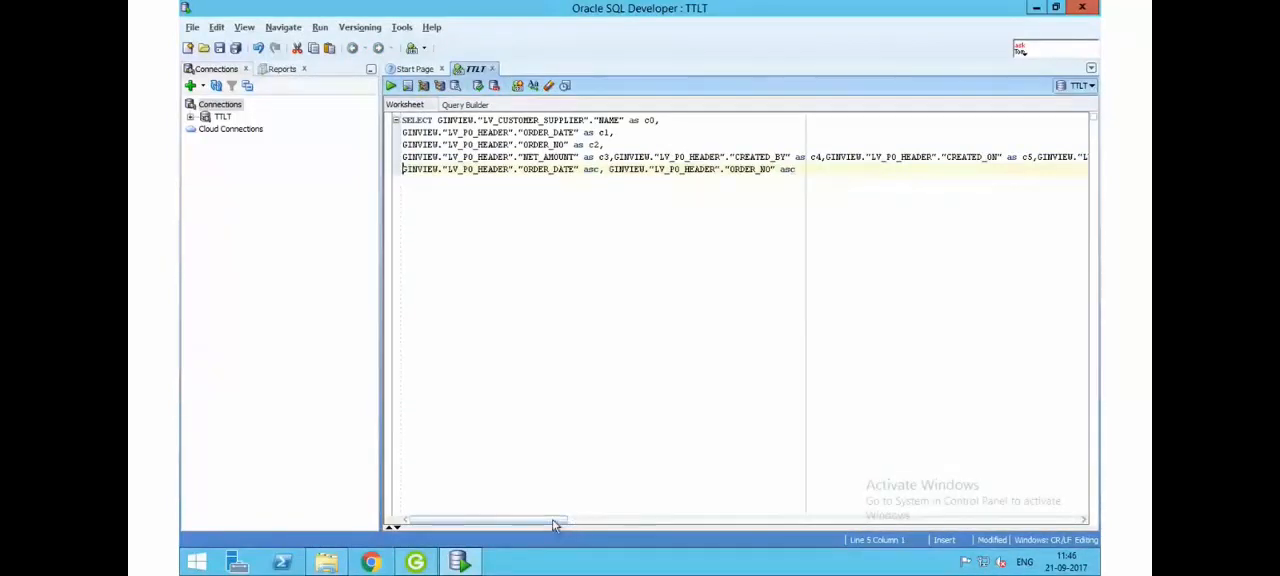
left_click_drag(557, 524, 896, 573)
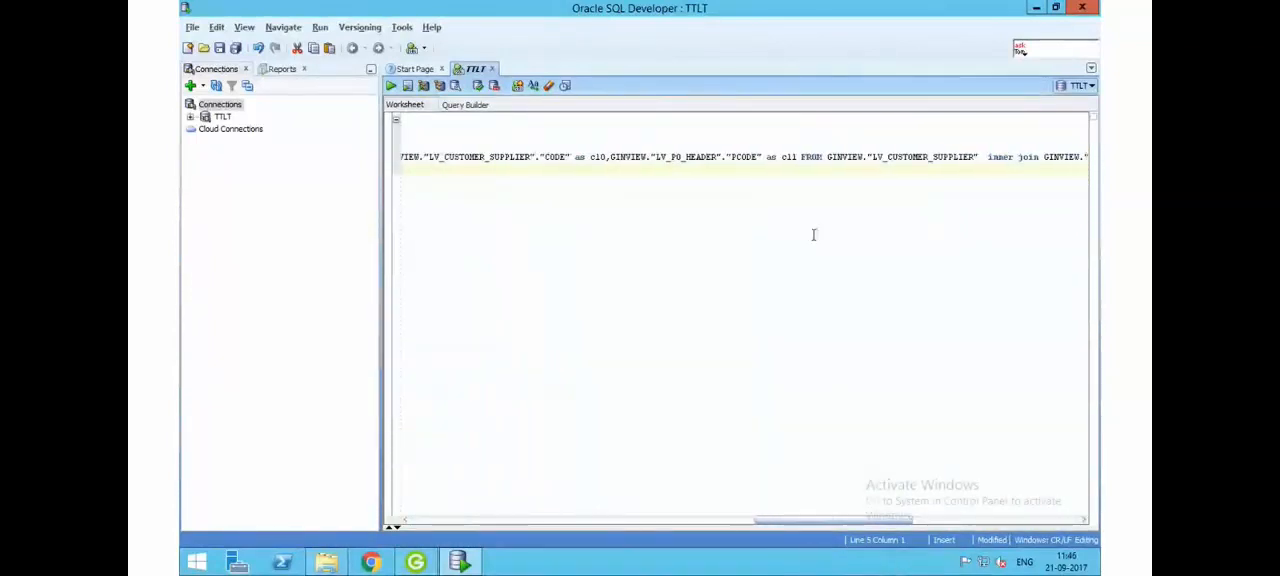
left_click(803, 157)
key("Return")
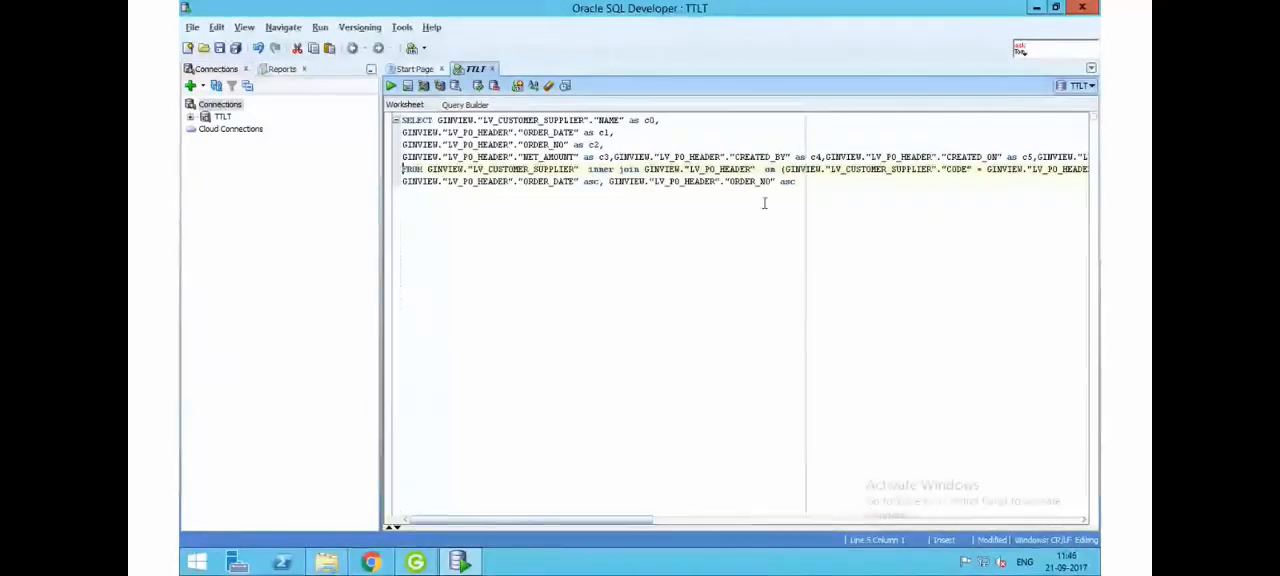
key("Return")
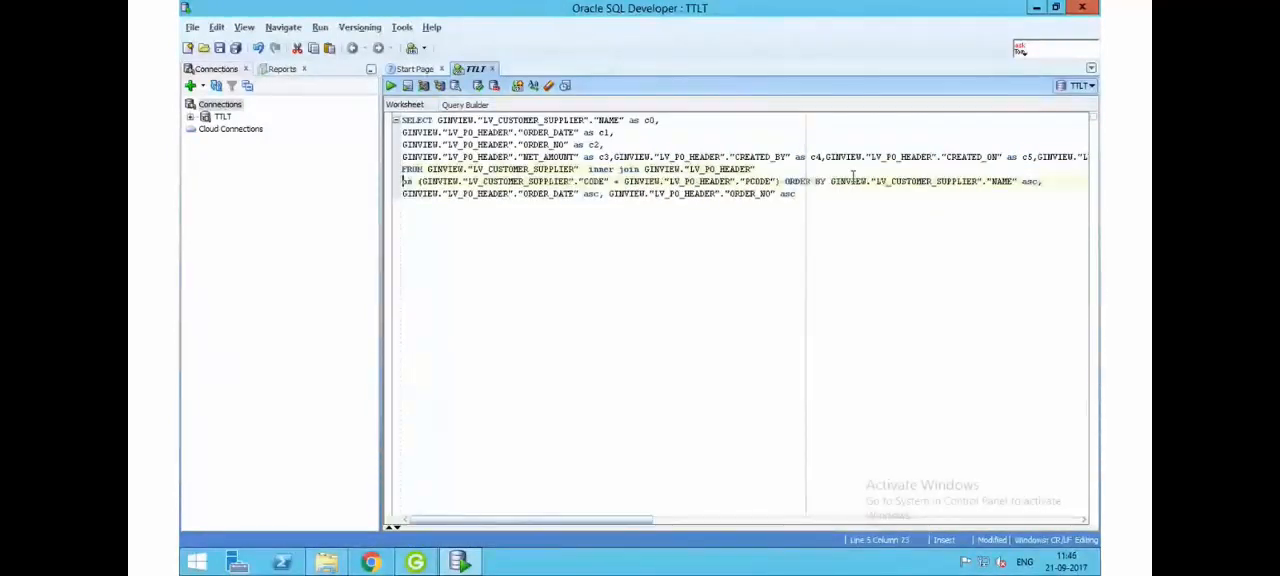
left_click(786, 181)
key("Return")
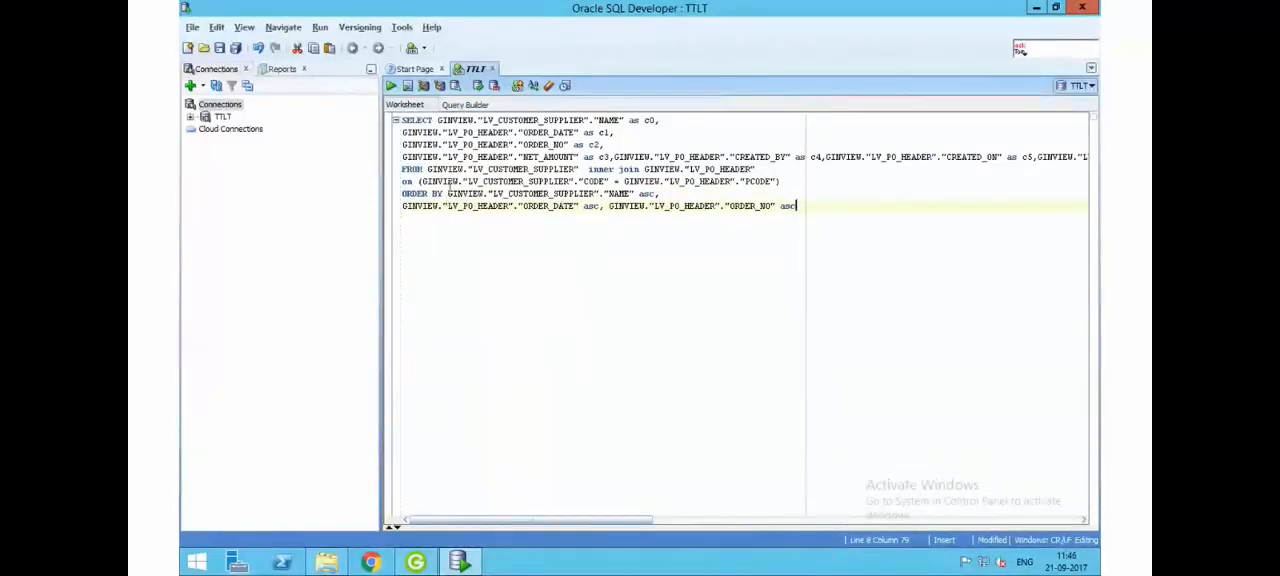
- Examine the query's joined views LV_CUSTOMER_SUPPLIER and LV_PO_HEADER and the columns it selects from them
left_click(457, 169)
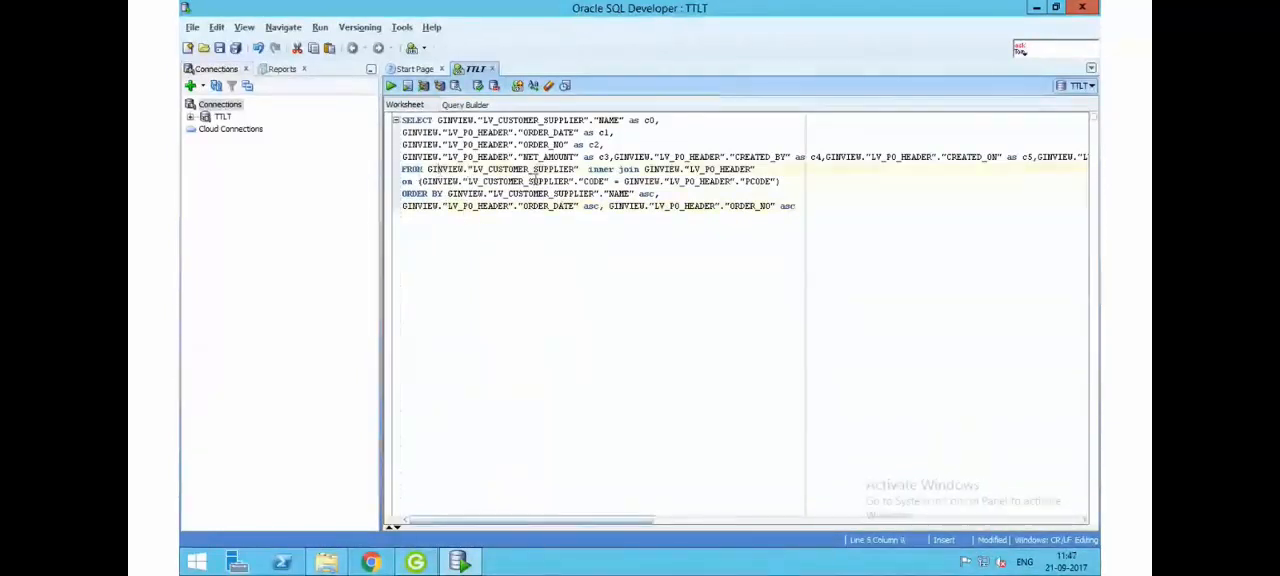
left_click(489, 169)
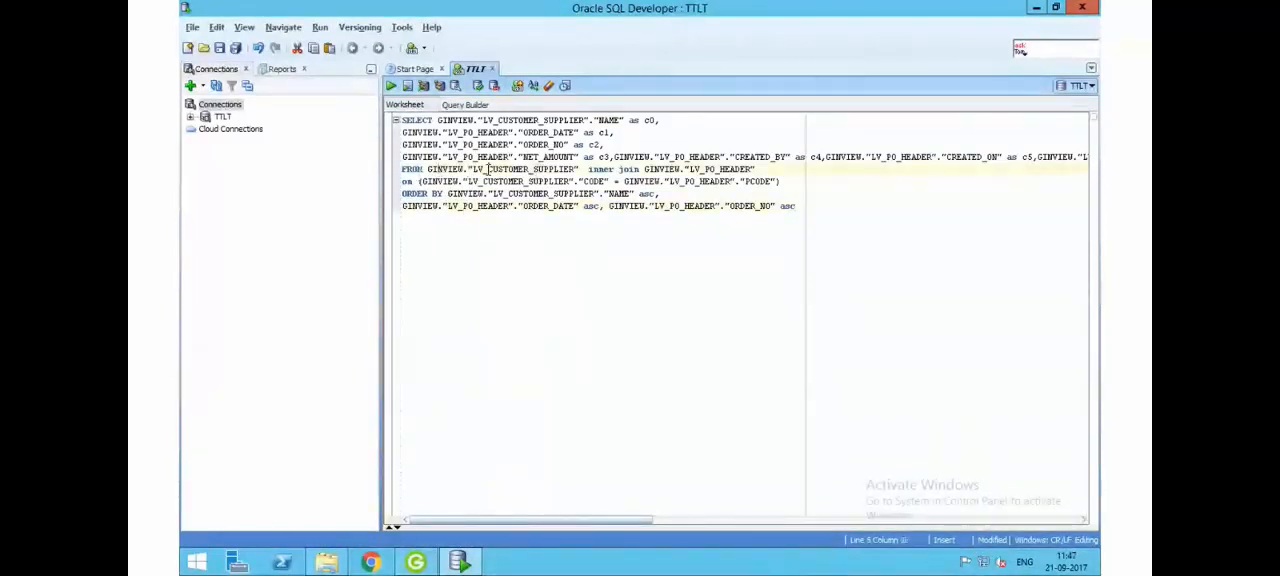
left_click(567, 169)
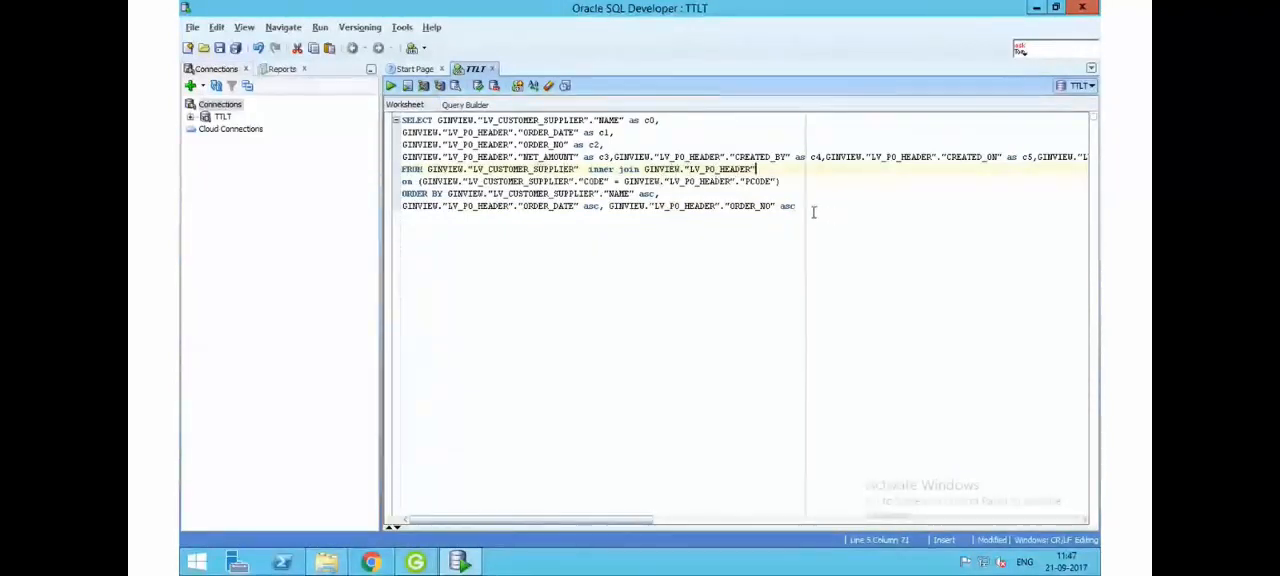
left_click_drag(811, 209, 400, 118)
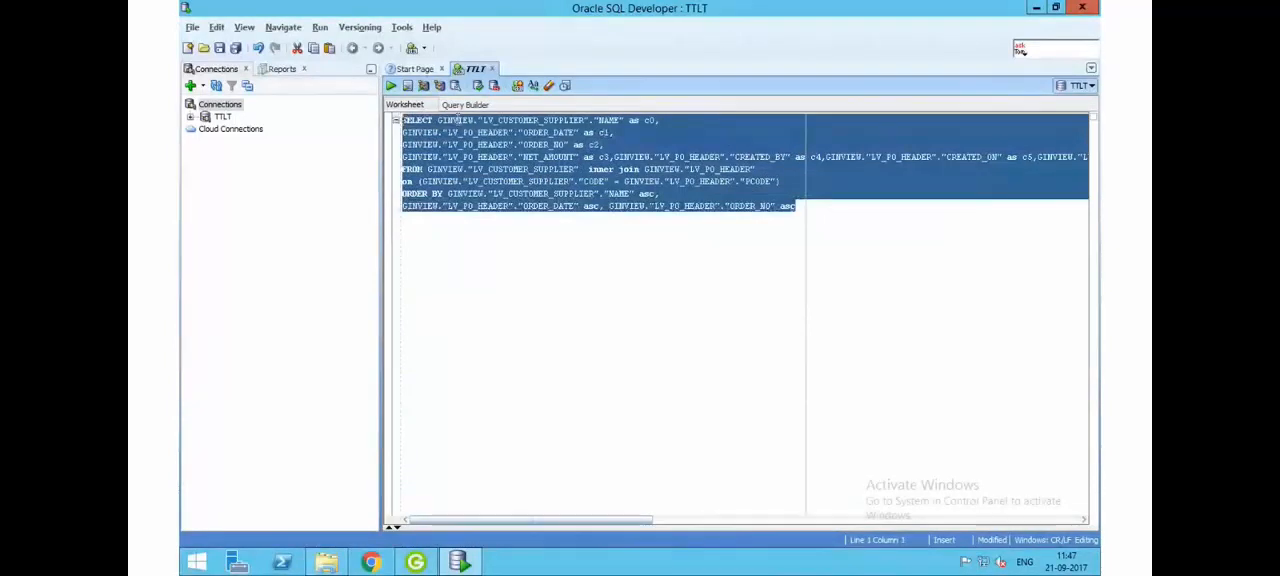
left_click(474, 120)
left_click(460, 170)
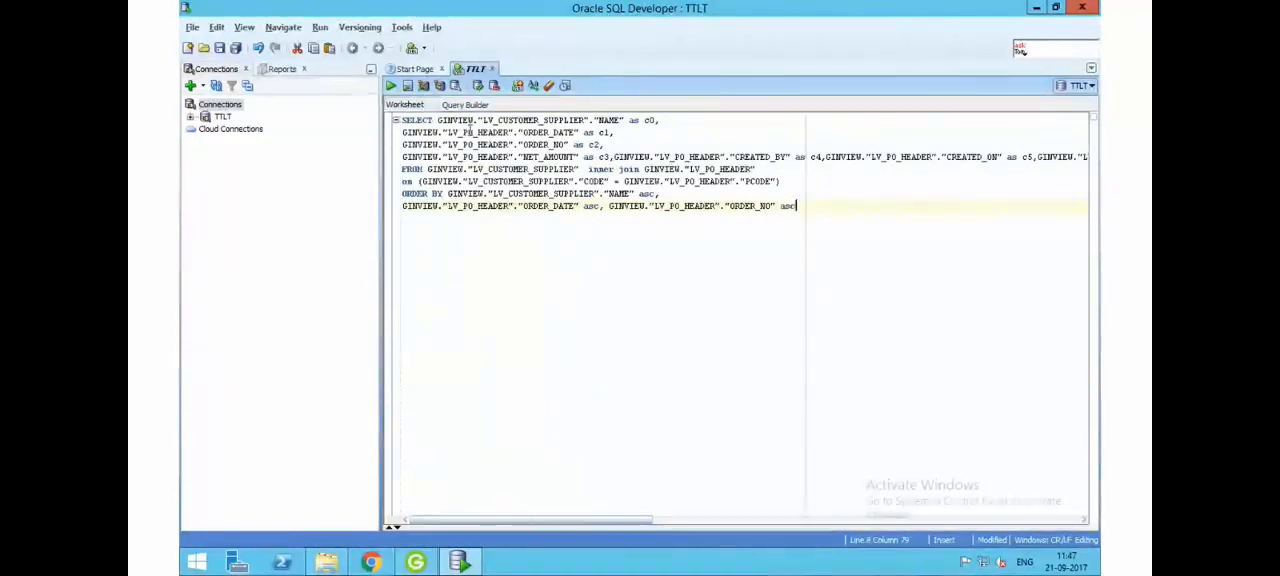
left_click(437, 121)
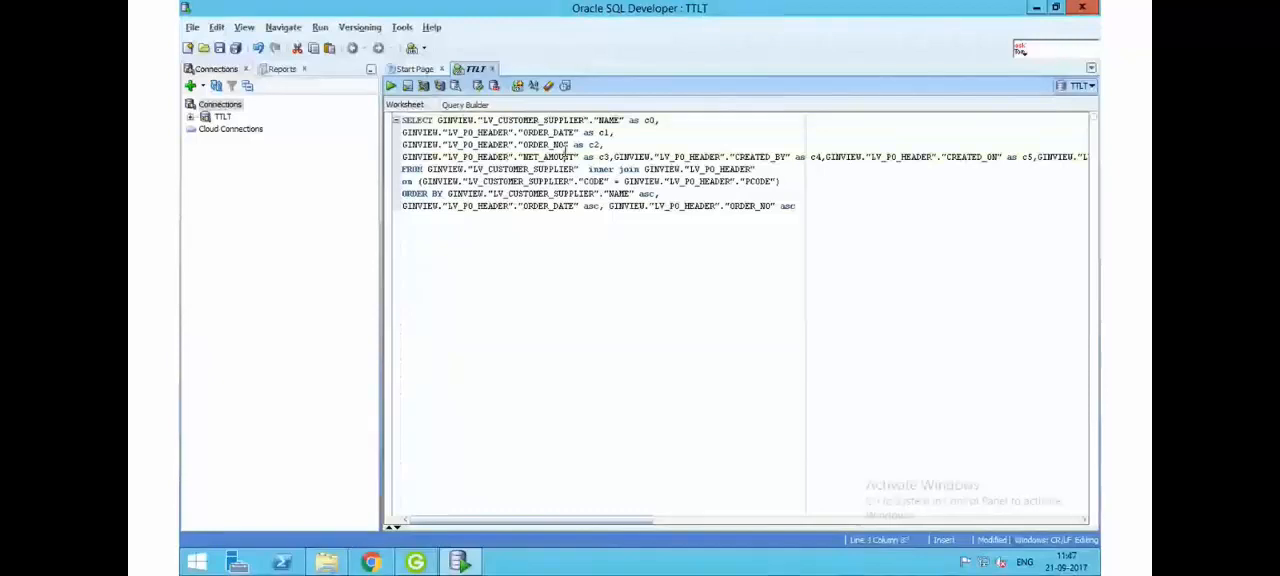
left_click(566, 147)
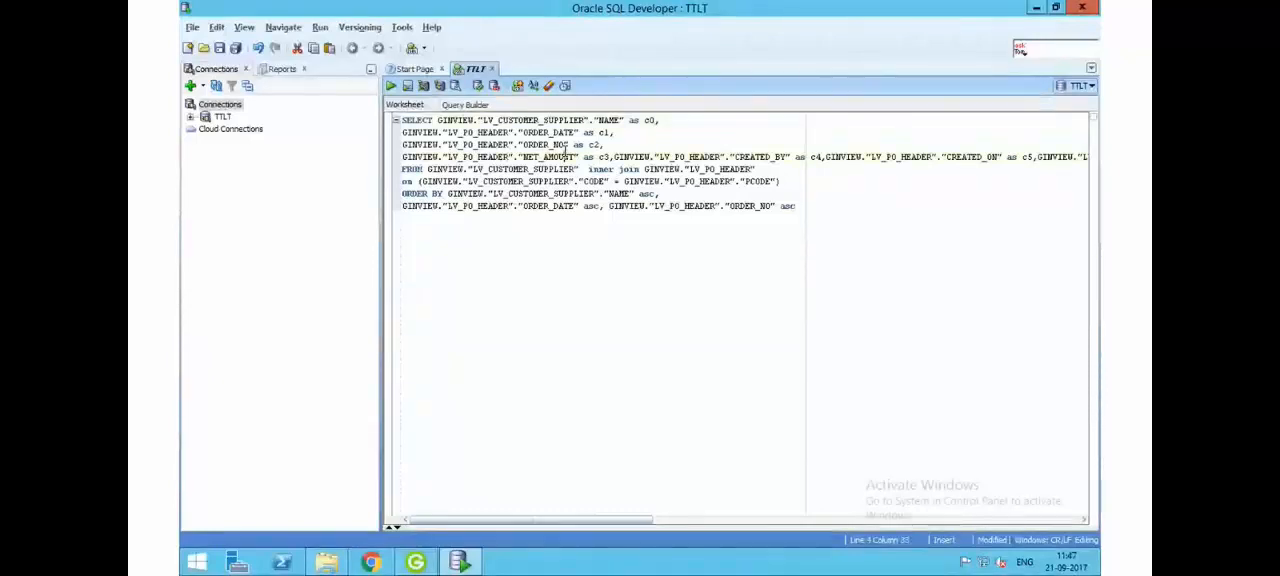
left_click(803, 208)
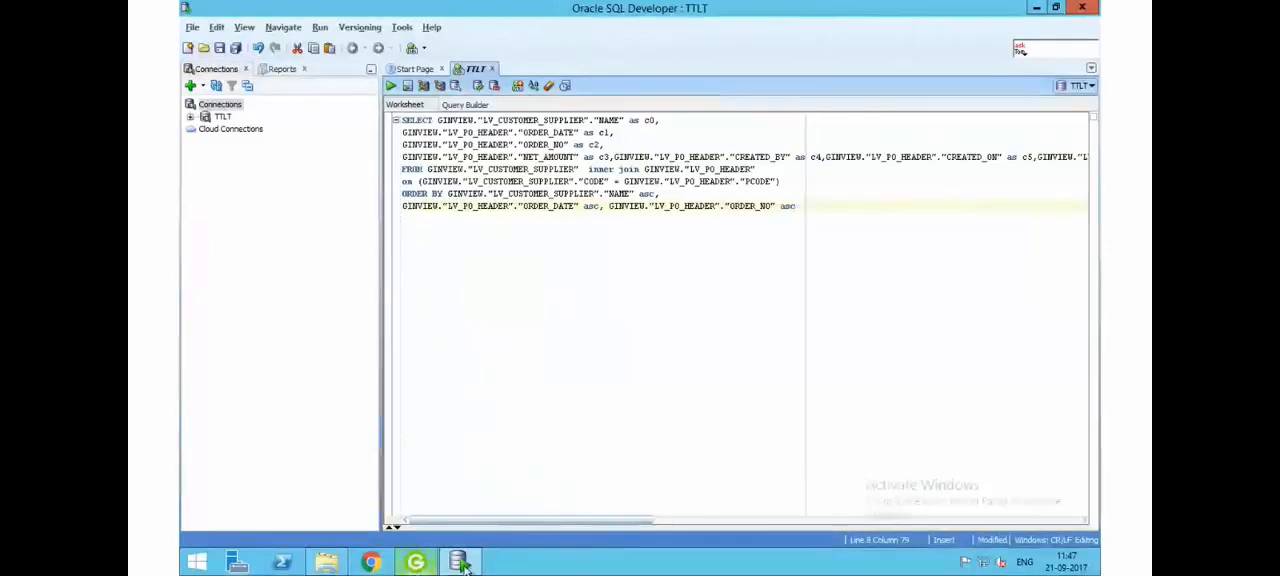
- Switch to the GINESYS web reports in Firefox and view the Database Settings in the report server administration
left_click(416, 563)
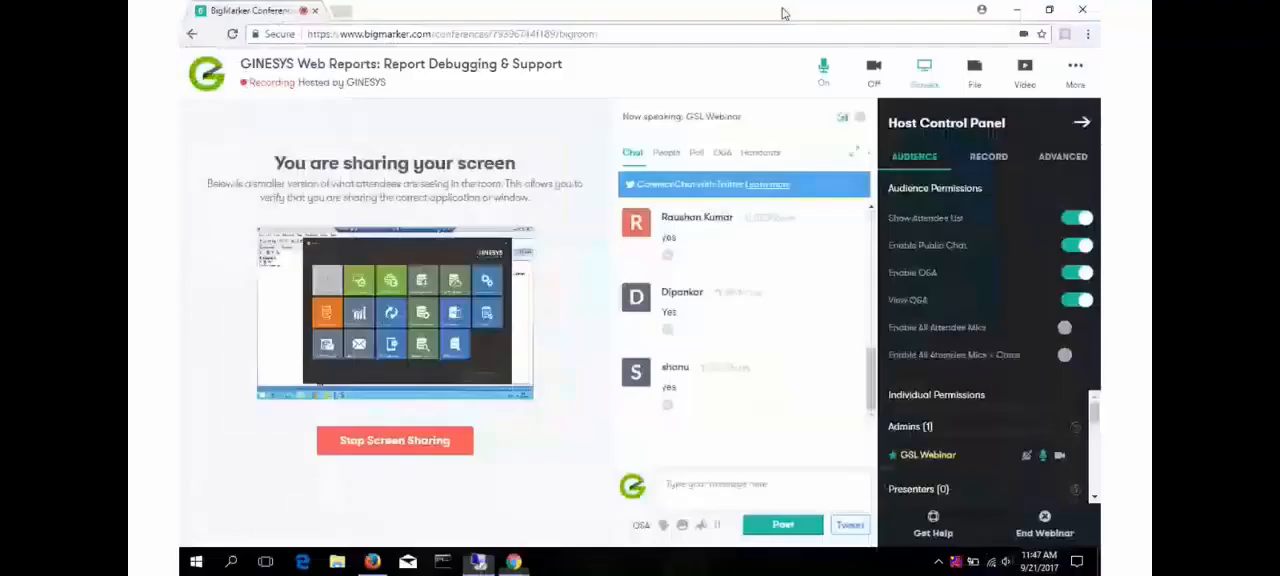
left_click(379, 563)
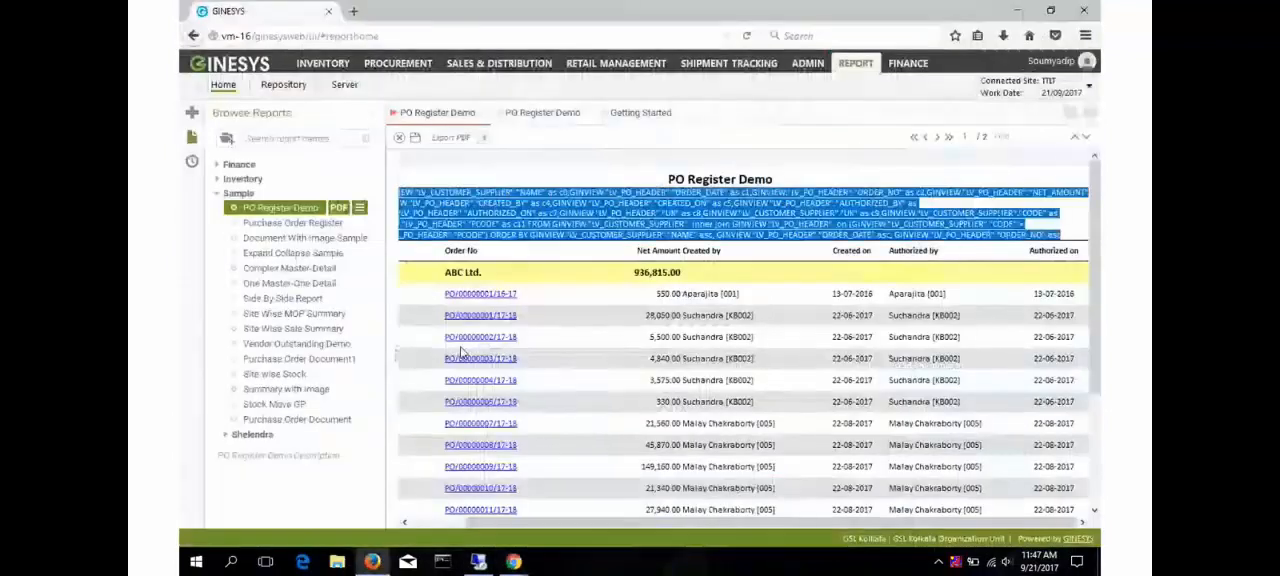
left_click(344, 87)
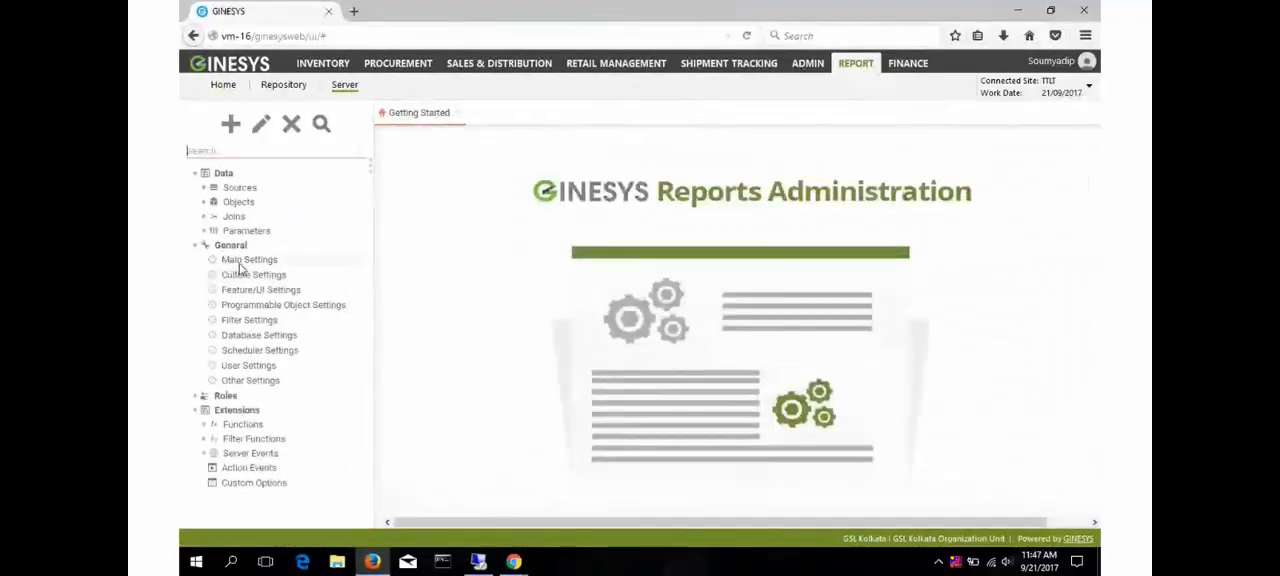
left_click(244, 380)
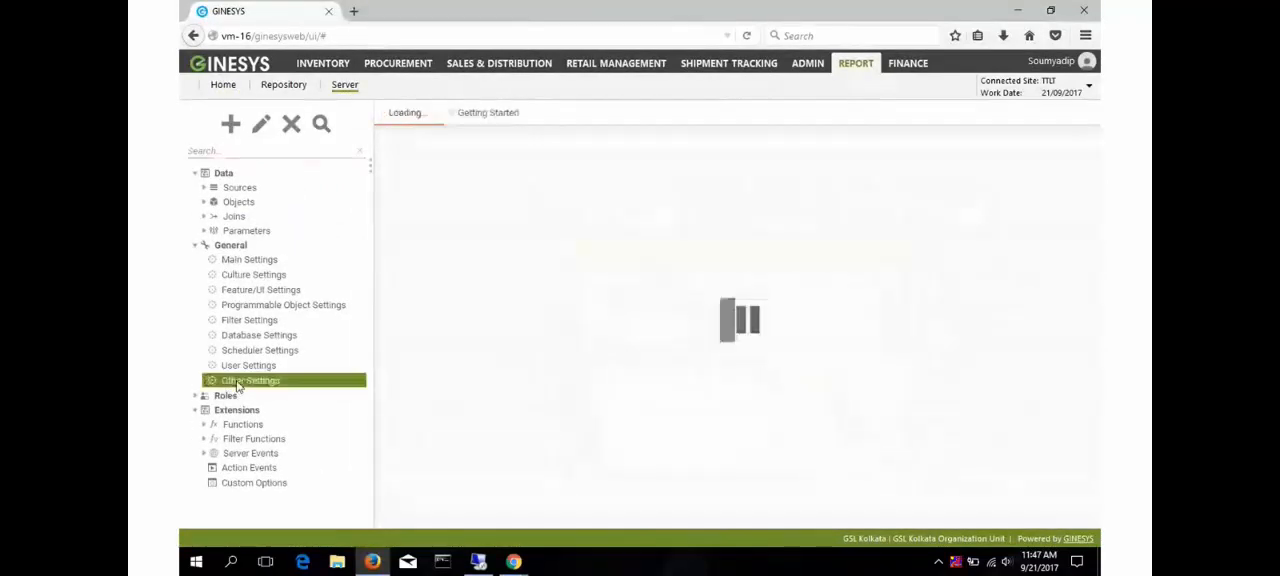
left_click(264, 337)
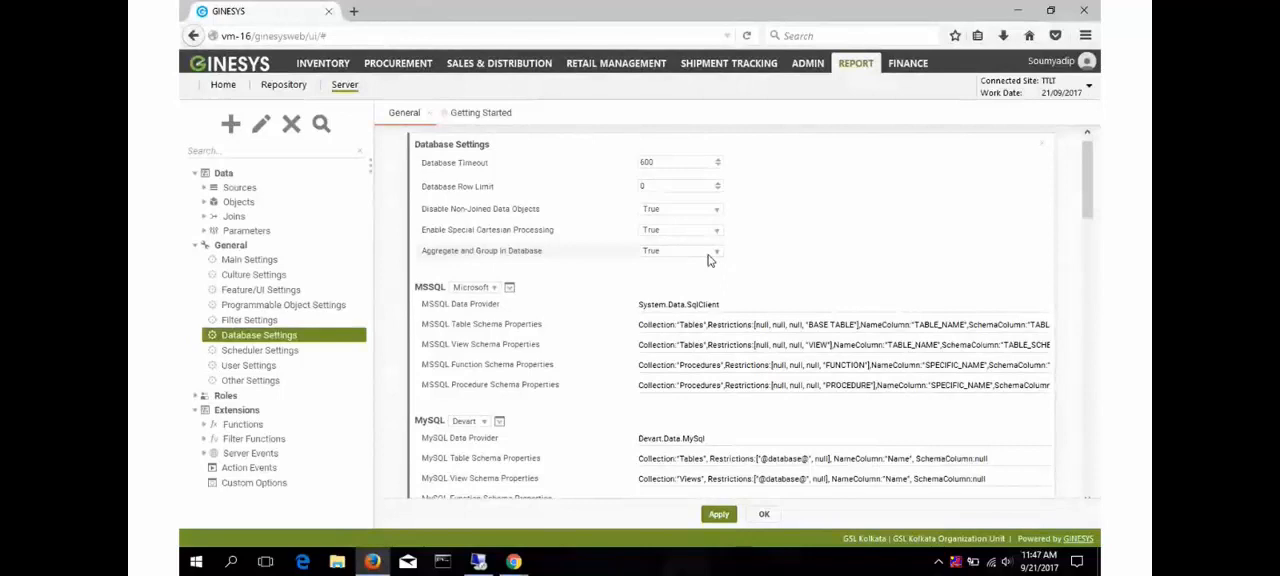
- Open PO Register Demo from the Sample folder in the report designer and check which categories it includes, without changing them
left_click(222, 86)
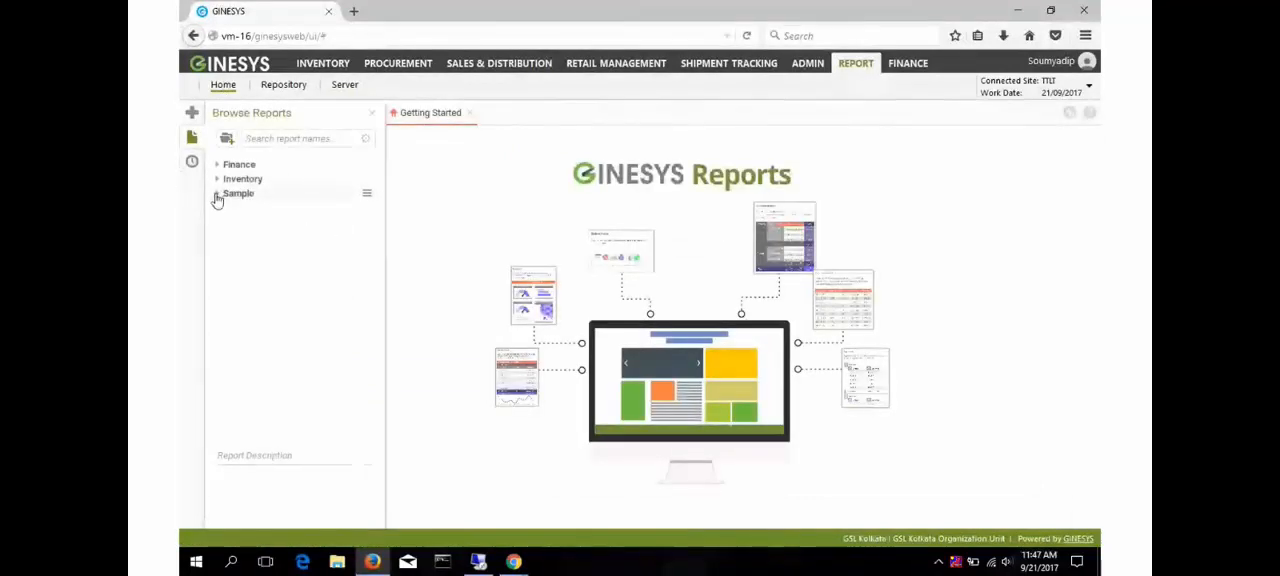
left_click(218, 195)
left_click(270, 207)
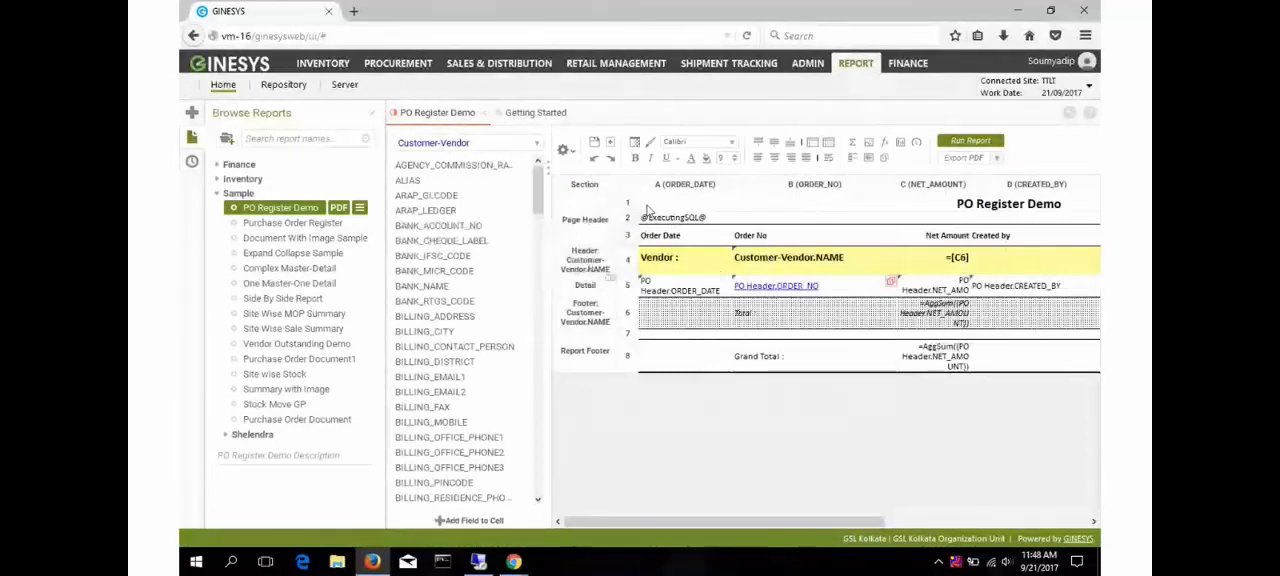
left_click(564, 149)
left_click(586, 208)
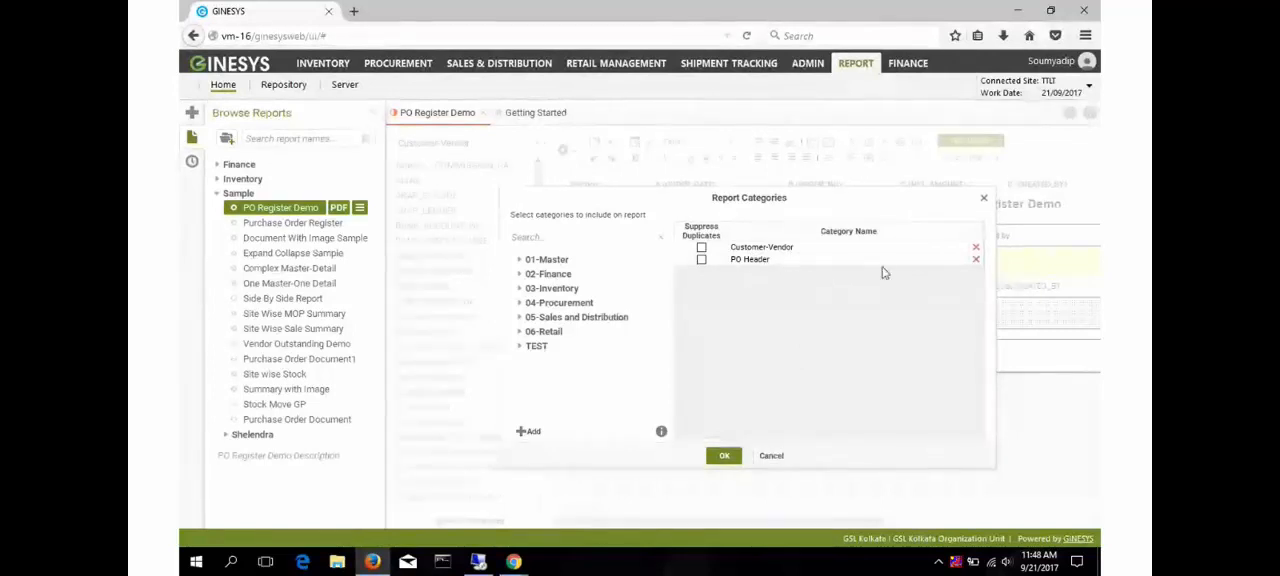
left_click(770, 457)
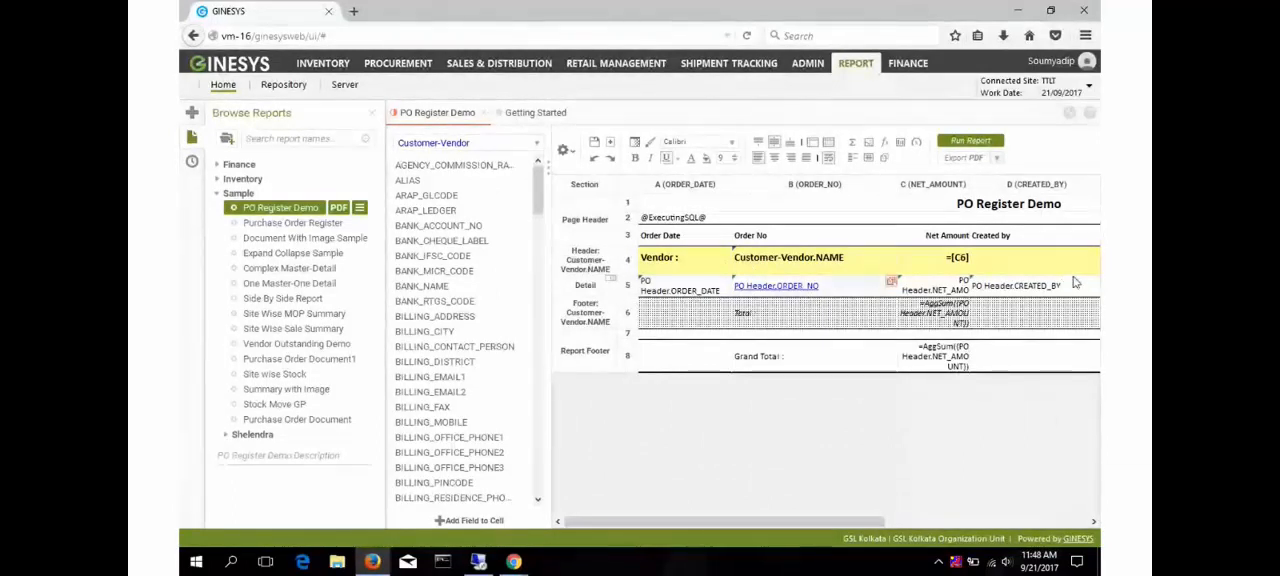
left_click_drag(804, 521, 753, 520)
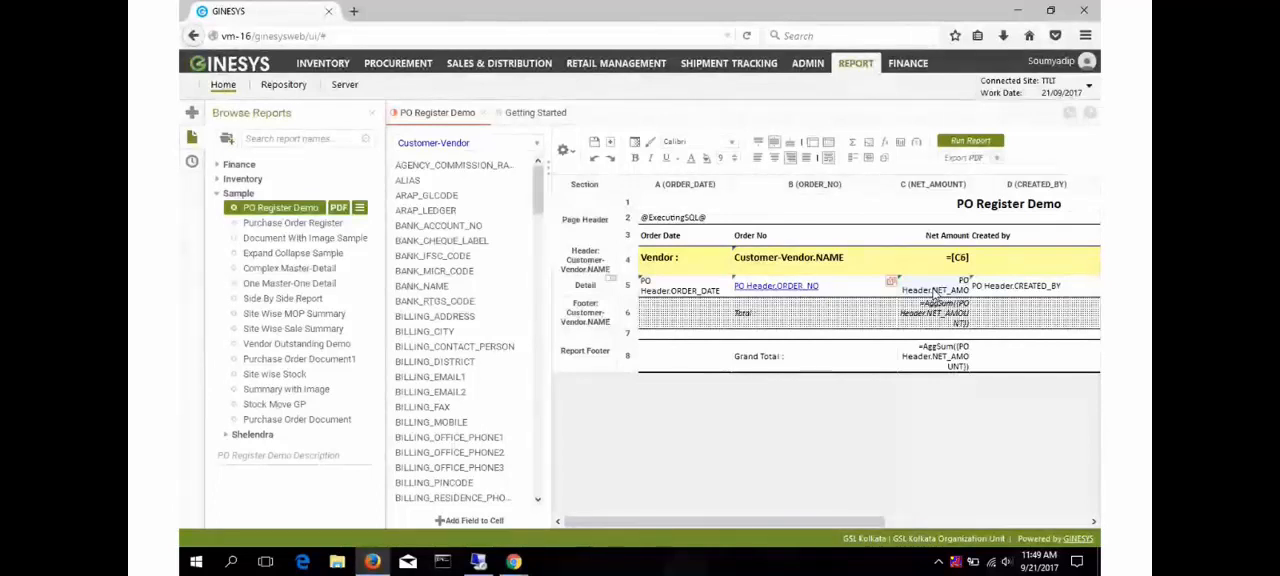
left_click(566, 151)
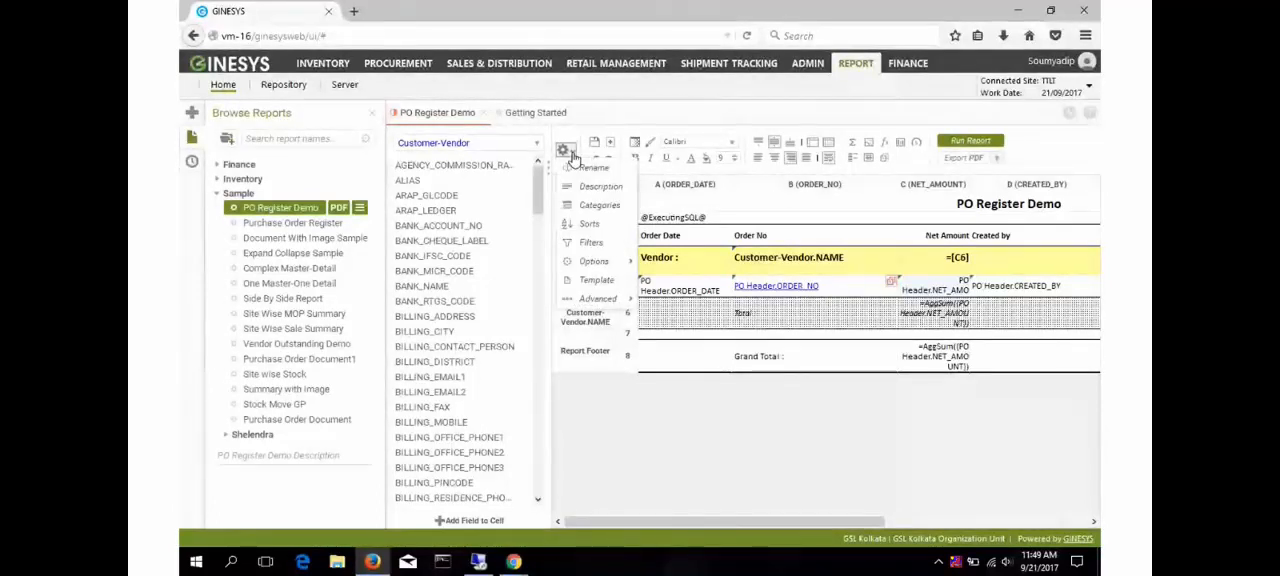
left_click(864, 288)
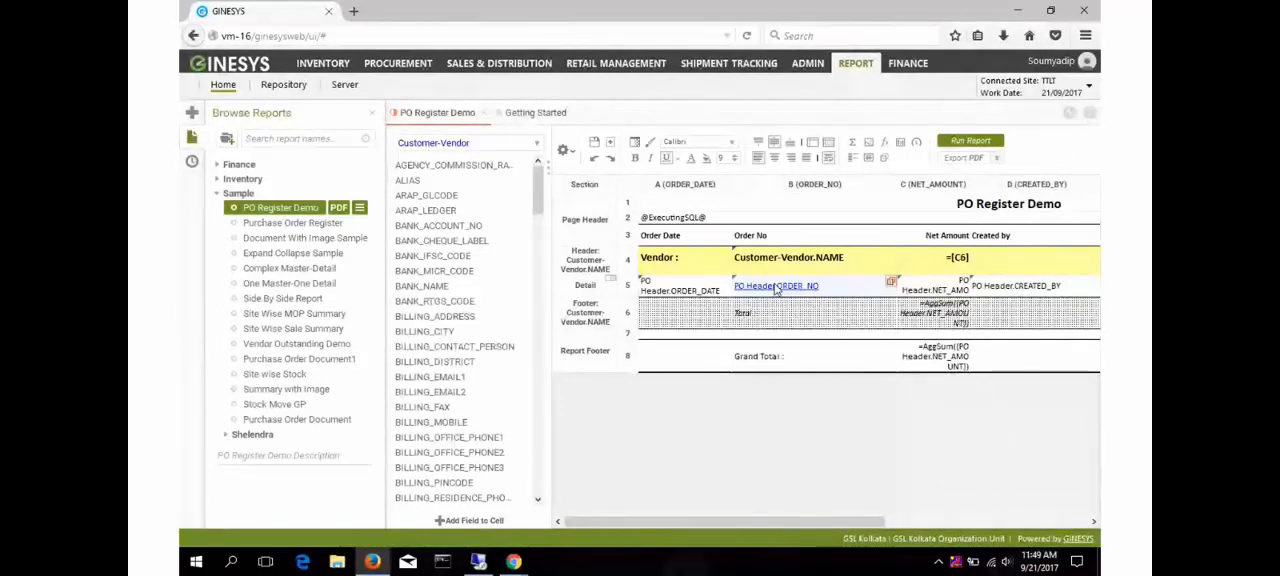
- Suppress row 5 in the Detail section of PO Register Demo and run the report
right_click(622, 288)
right_click(610, 289)
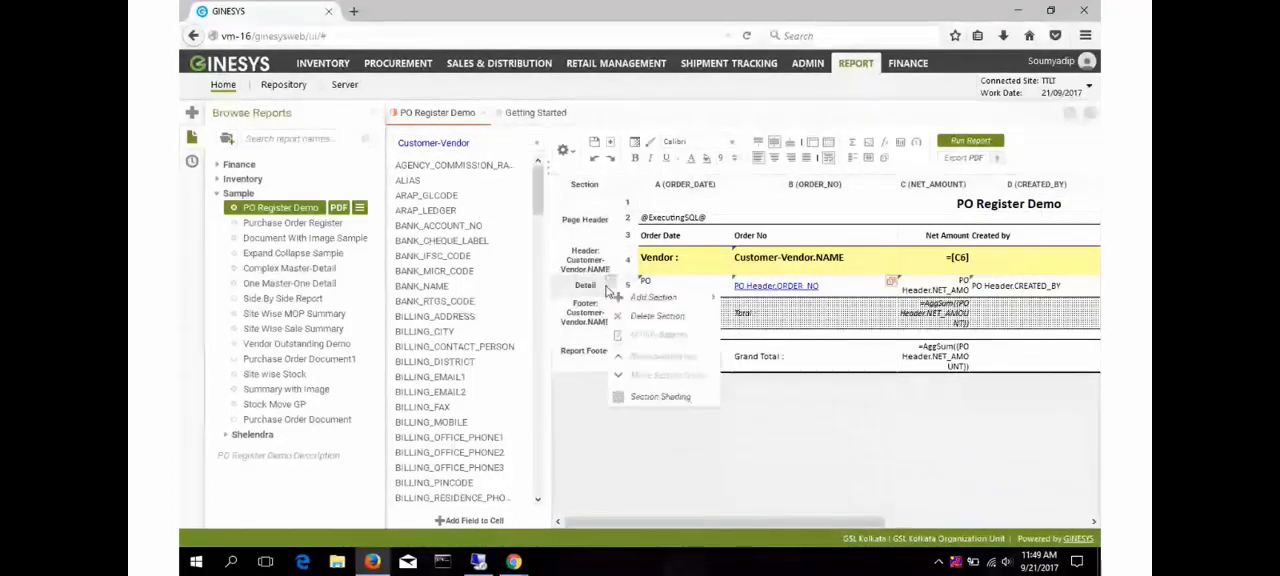
right_click(623, 286)
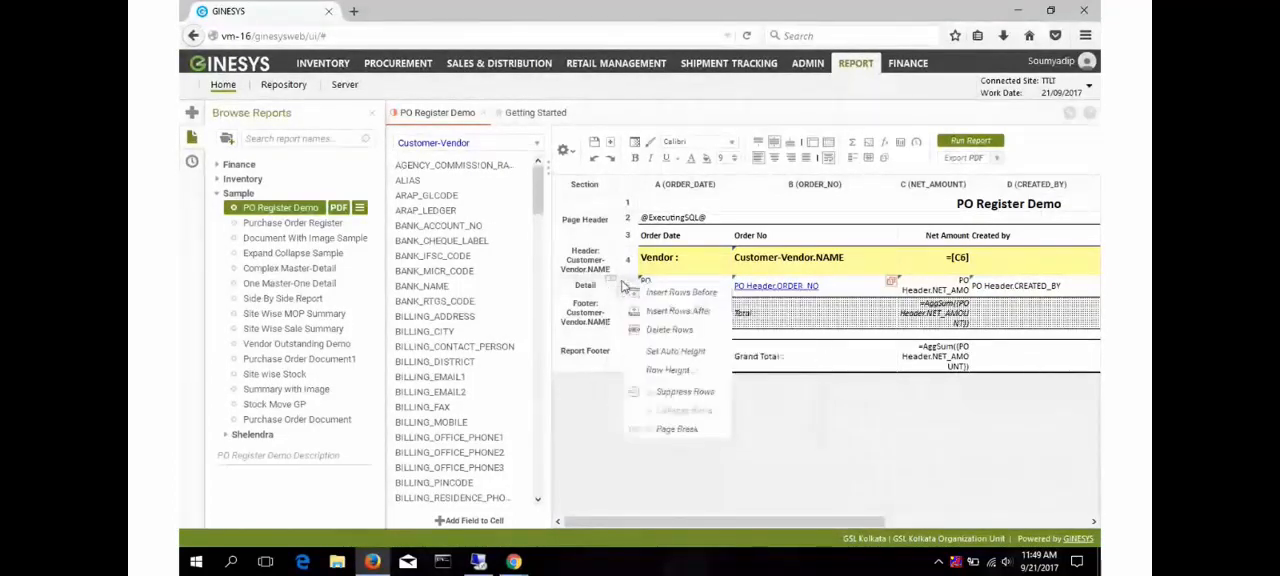
left_click(652, 393)
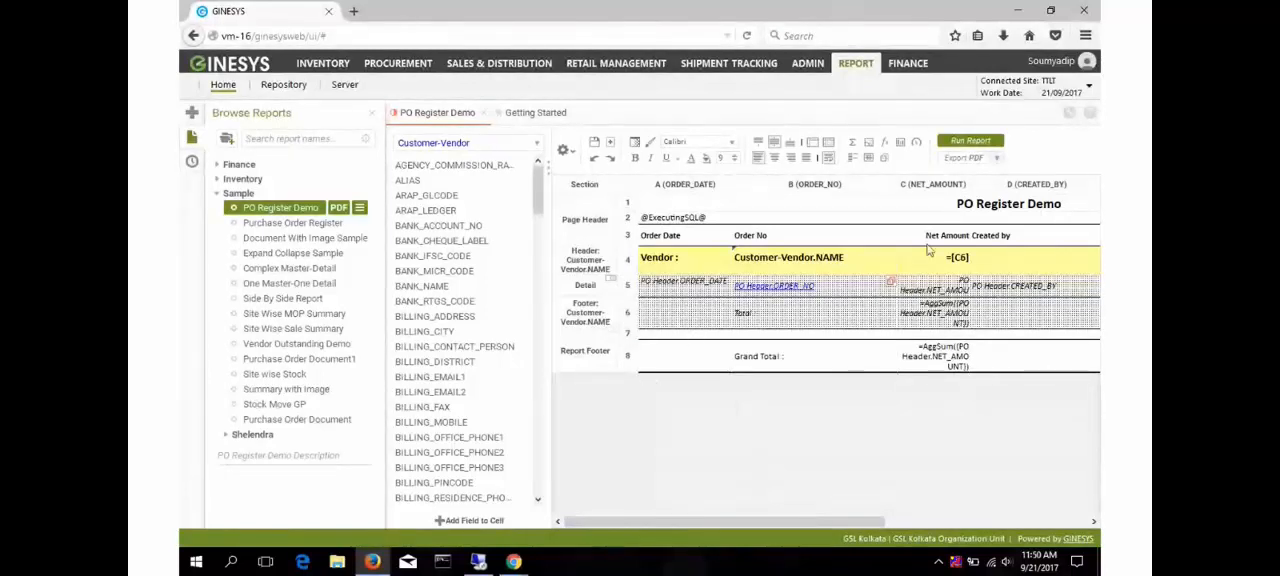
left_click(970, 141)
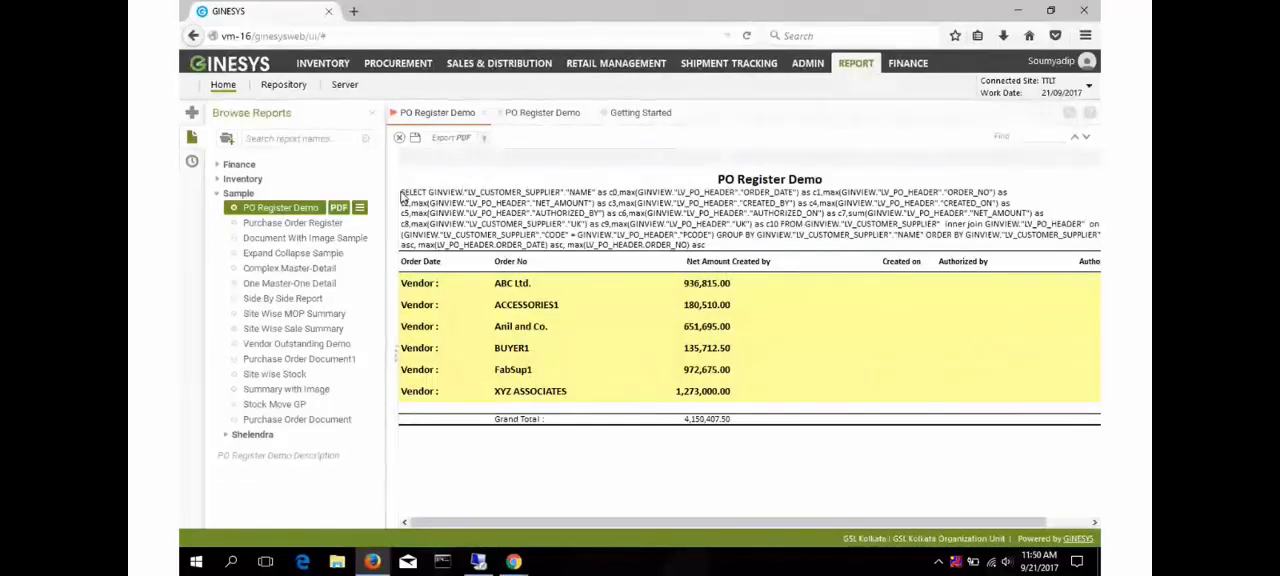
- Copy the SQL query printed above the report's column headings and switch to the TTLT worksheet in SQL Developer
left_click_drag(401, 197, 708, 249)
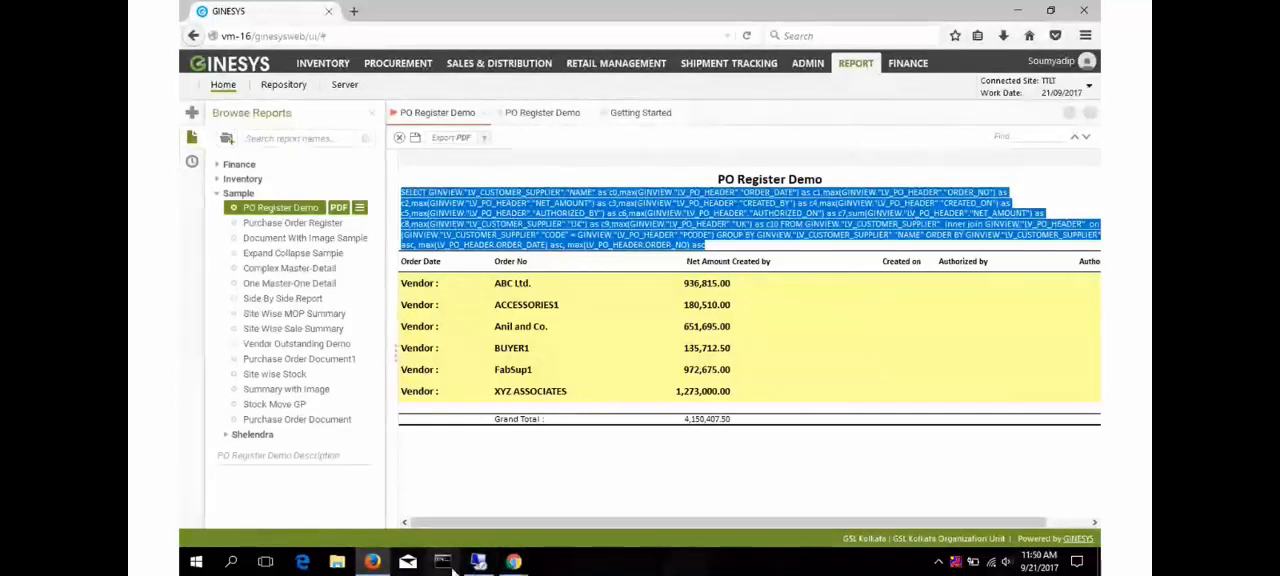
left_click(443, 562)
mouse_move(476, 566)
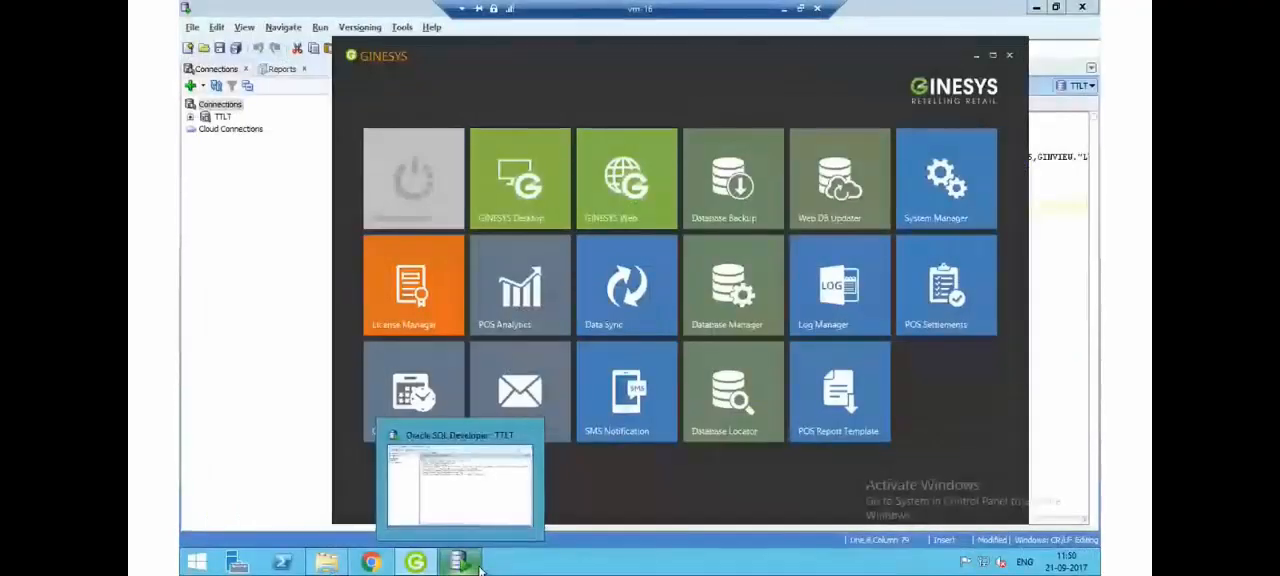
left_click(478, 566)
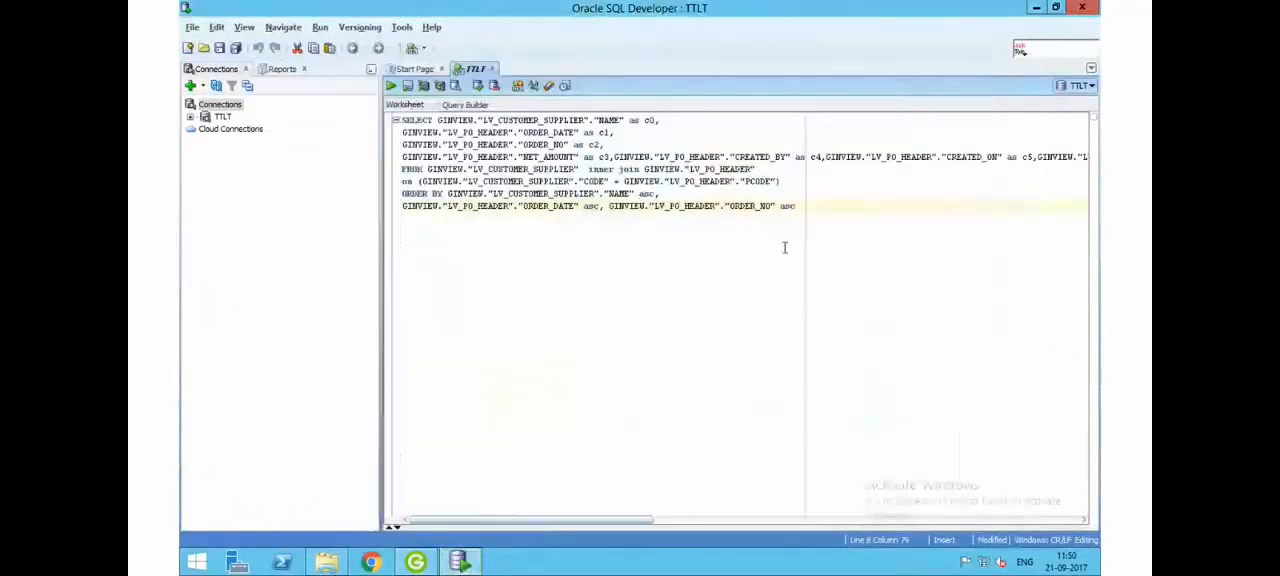
- Try to paste the copied report query below the existing query in the worksheet
key("Return")
key("Return")
key("Return")
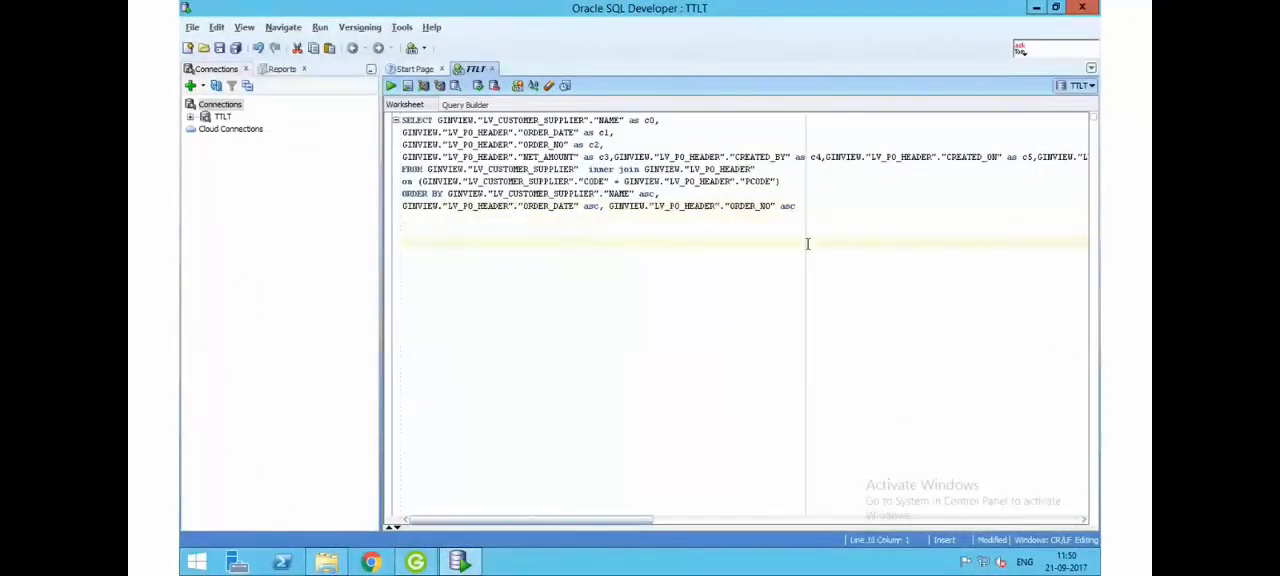
key("ctrl+v")
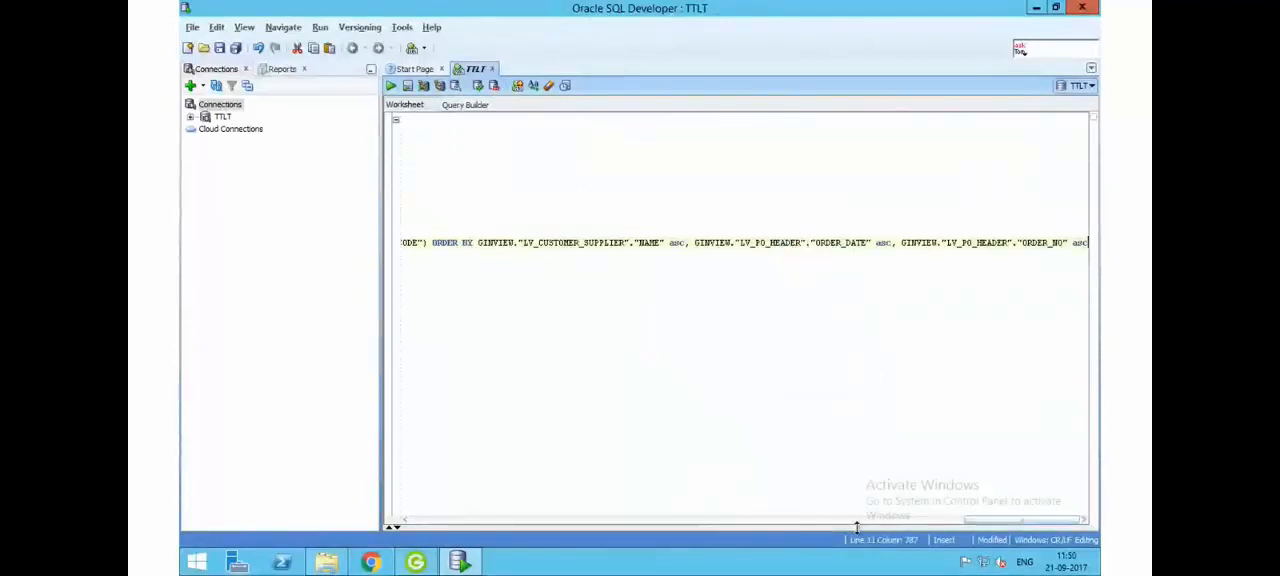
left_click_drag(975, 521, 749, 518)
- Return to the web report, copy its SQL query again and replace the entire SQL Developer worksheet content with it
key("alt+Tab")
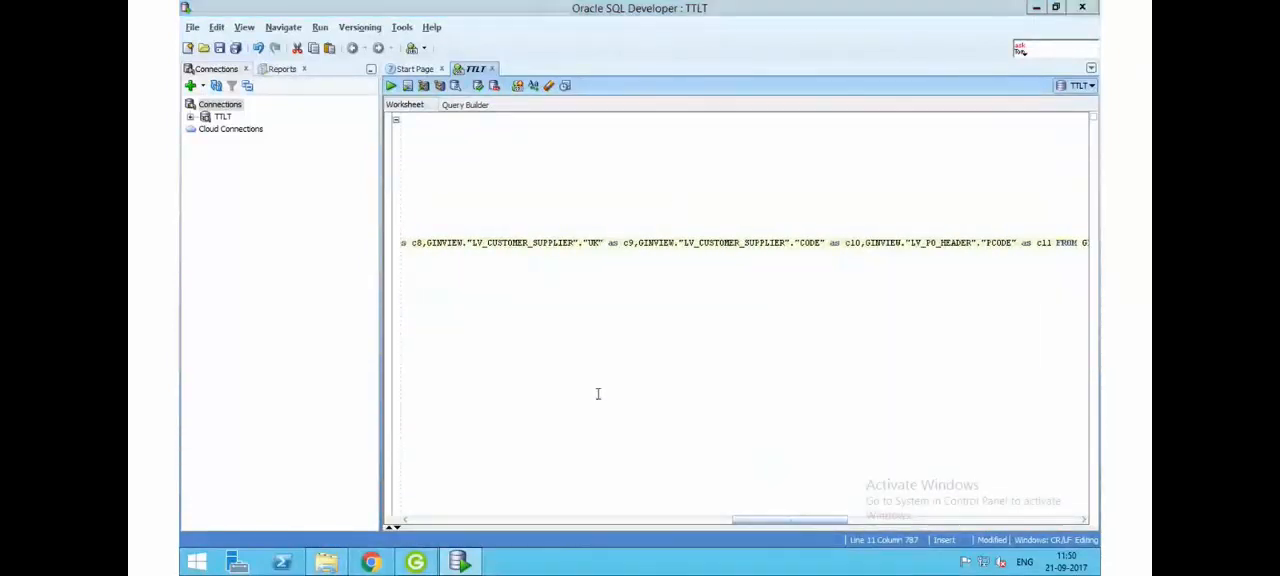
left_click(808, 6)
left_click(784, 9)
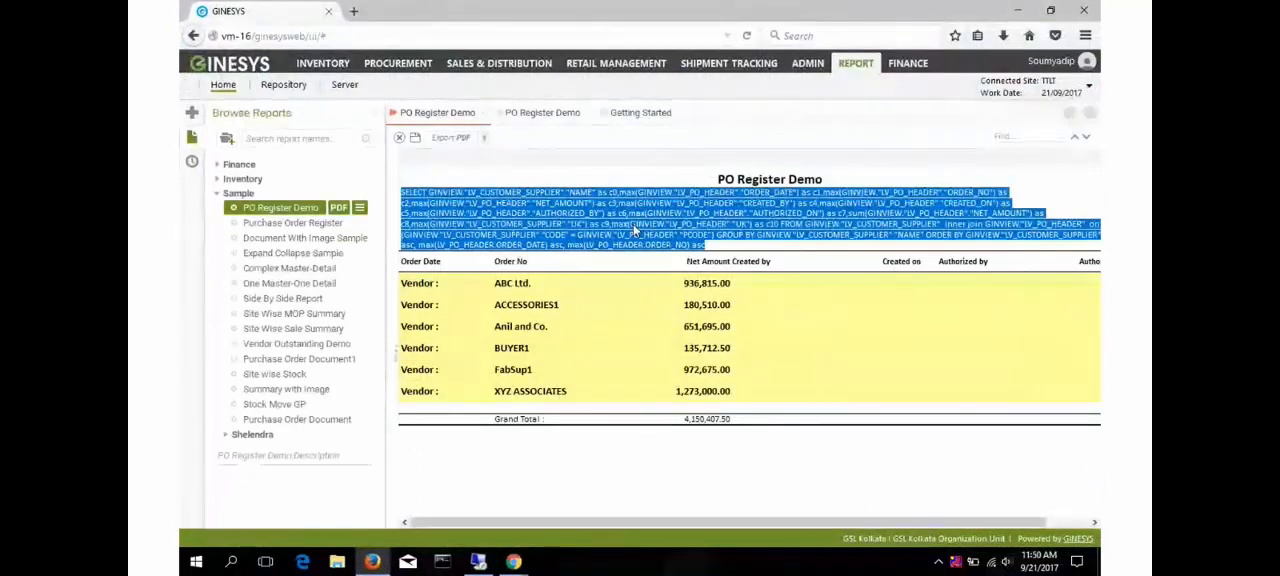
left_click(478, 562)
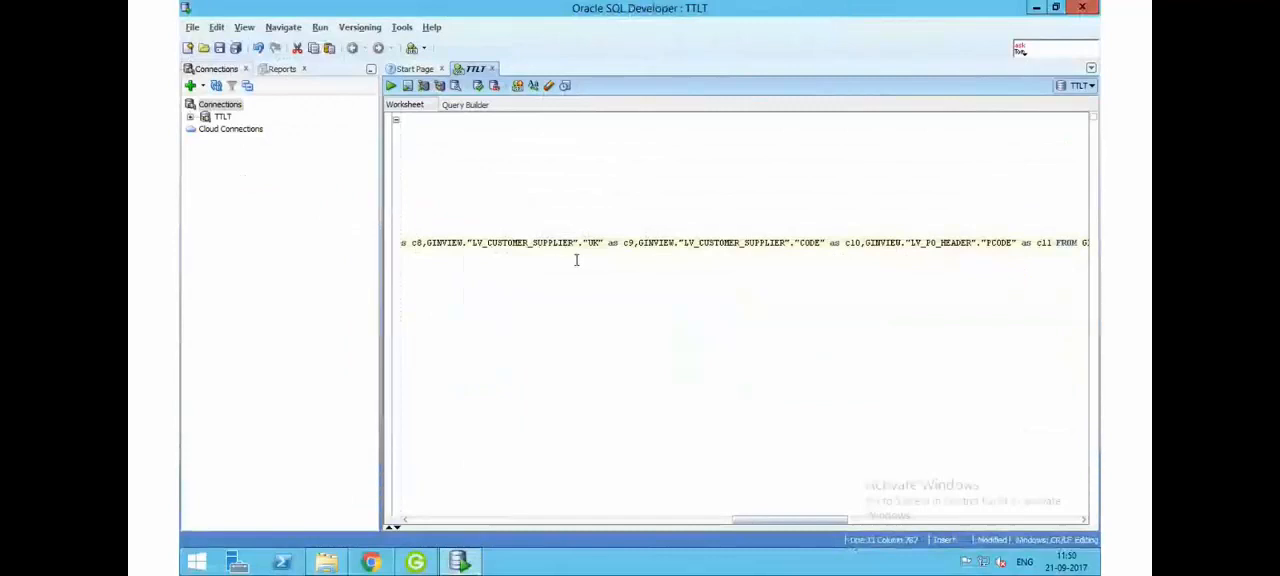
left_click_drag(757, 520, 389, 491)
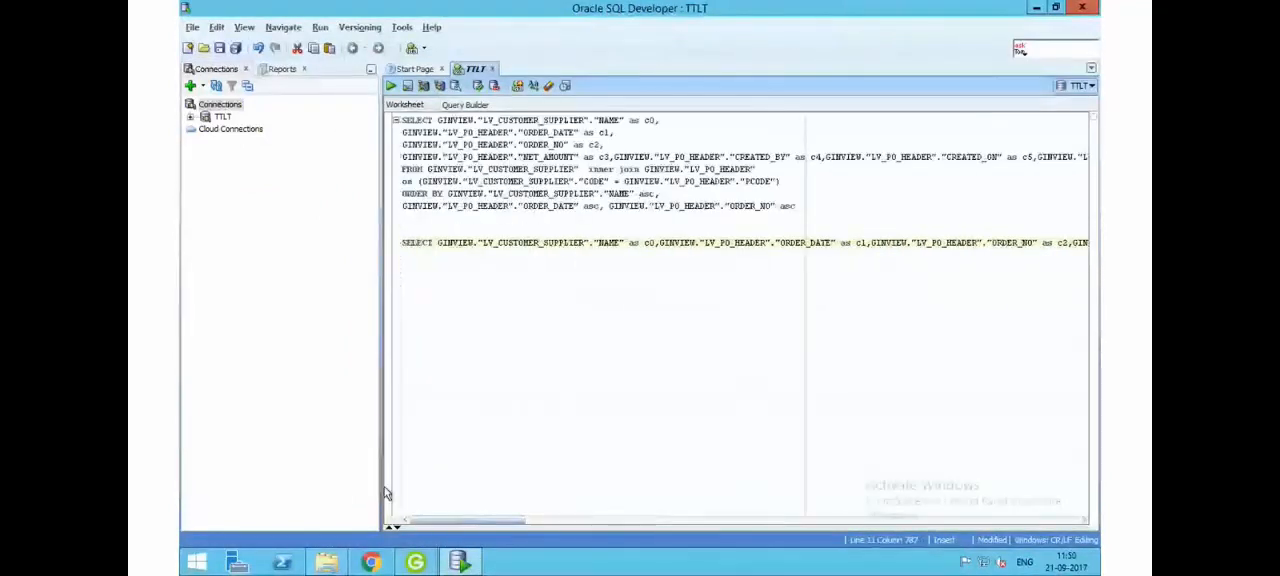
left_click(402, 242)
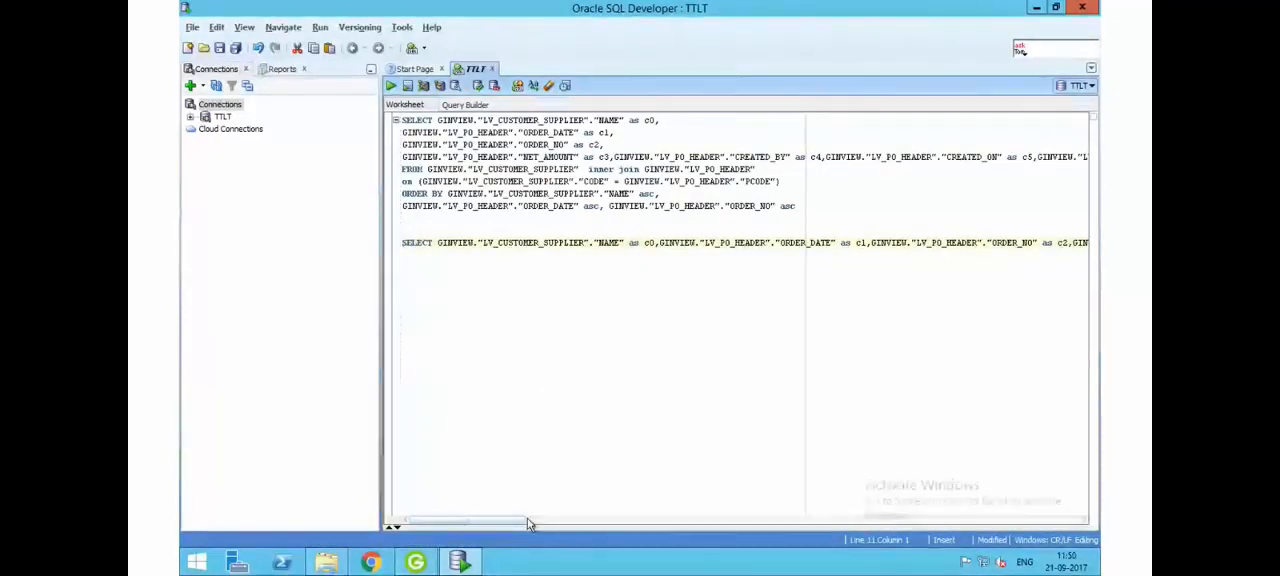
key("ctrl+a")
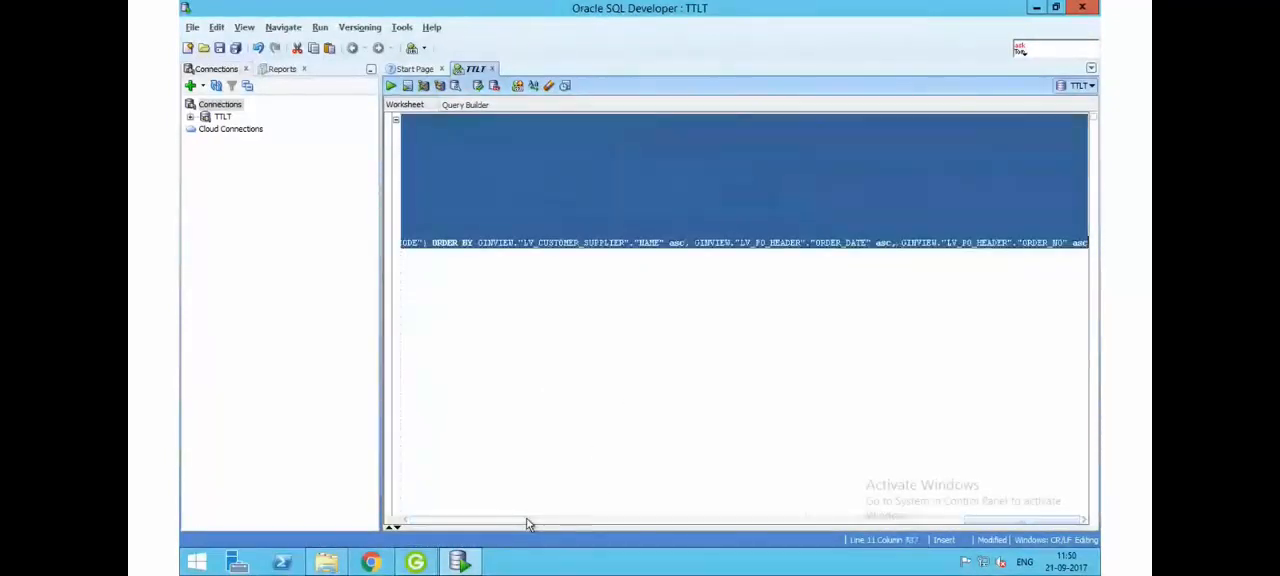
key("ctrl+v")
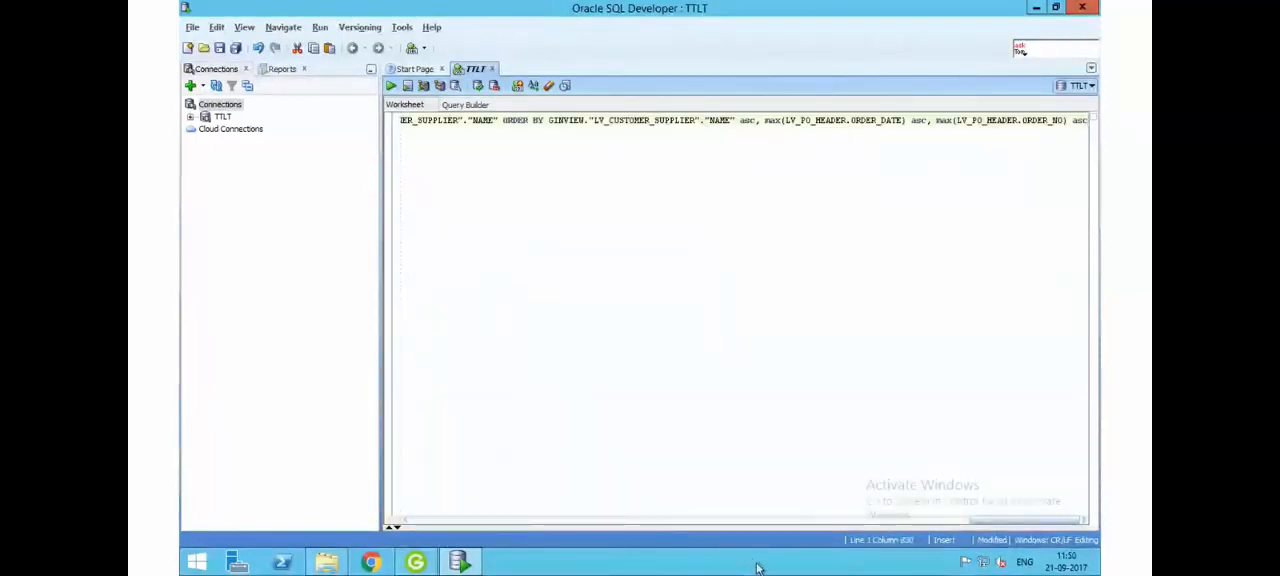
- Put each selected column from NAME (c0) through CREATED_ON (c5) on its own line of the query
left_click_drag(1025, 521, 426, 505)
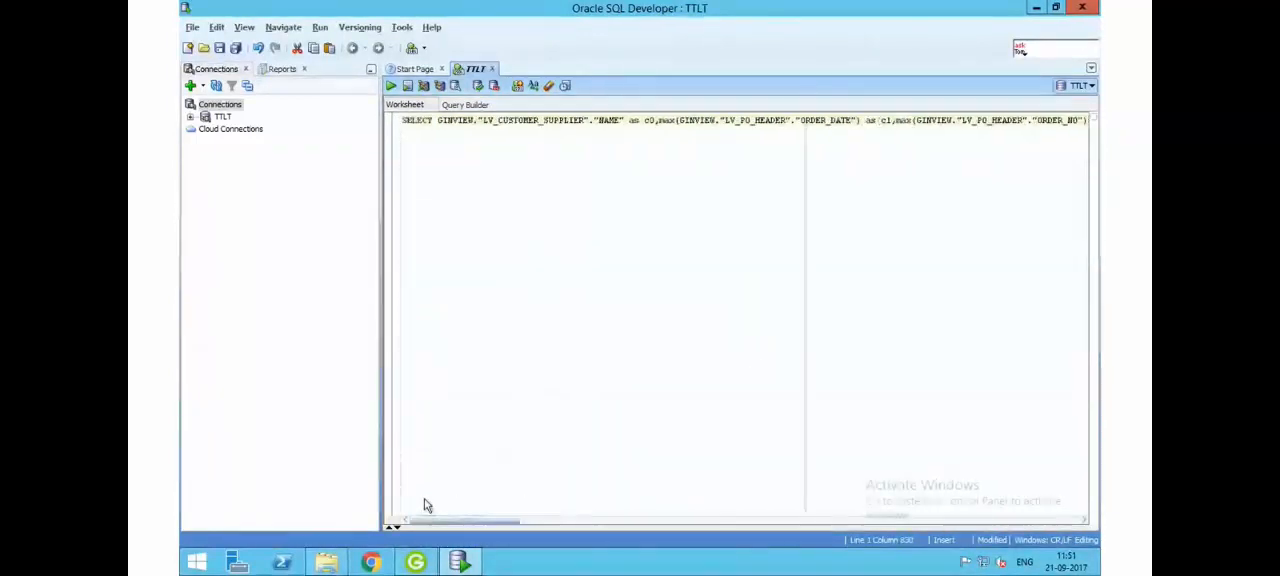
left_click(658, 120)
key("Return")
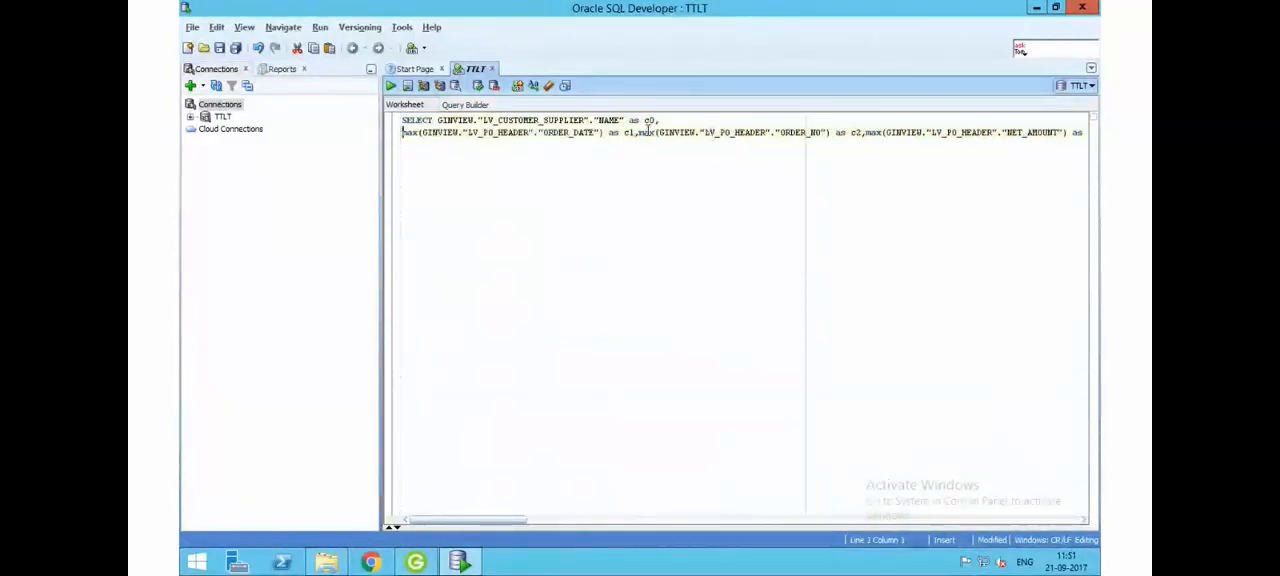
key("Return")
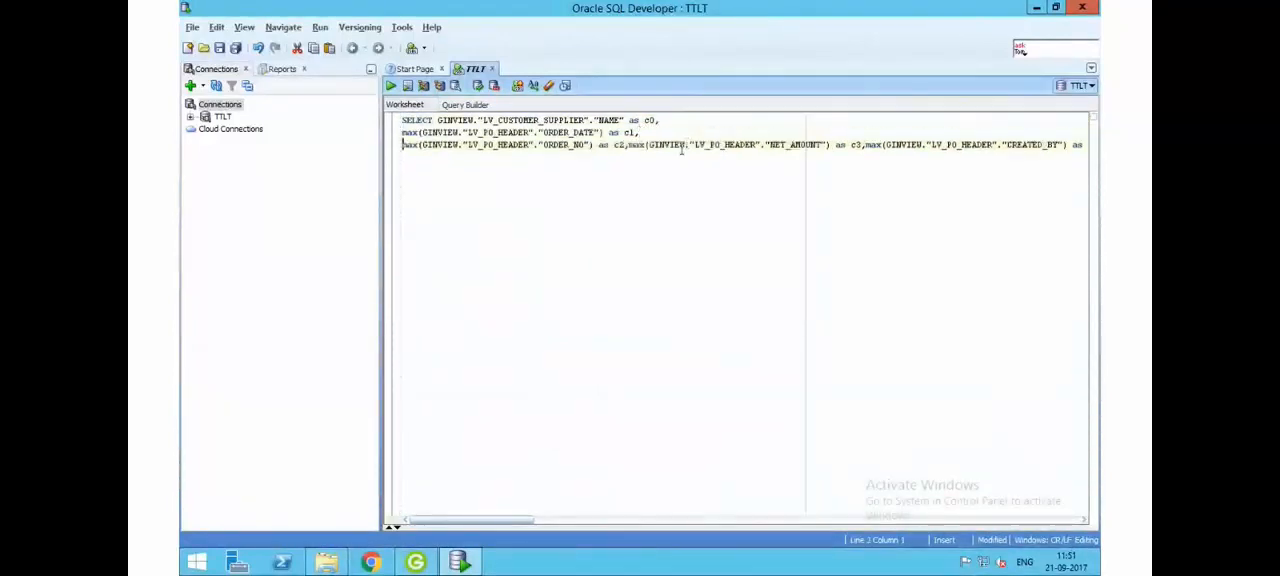
left_click(629, 145)
key("Return")
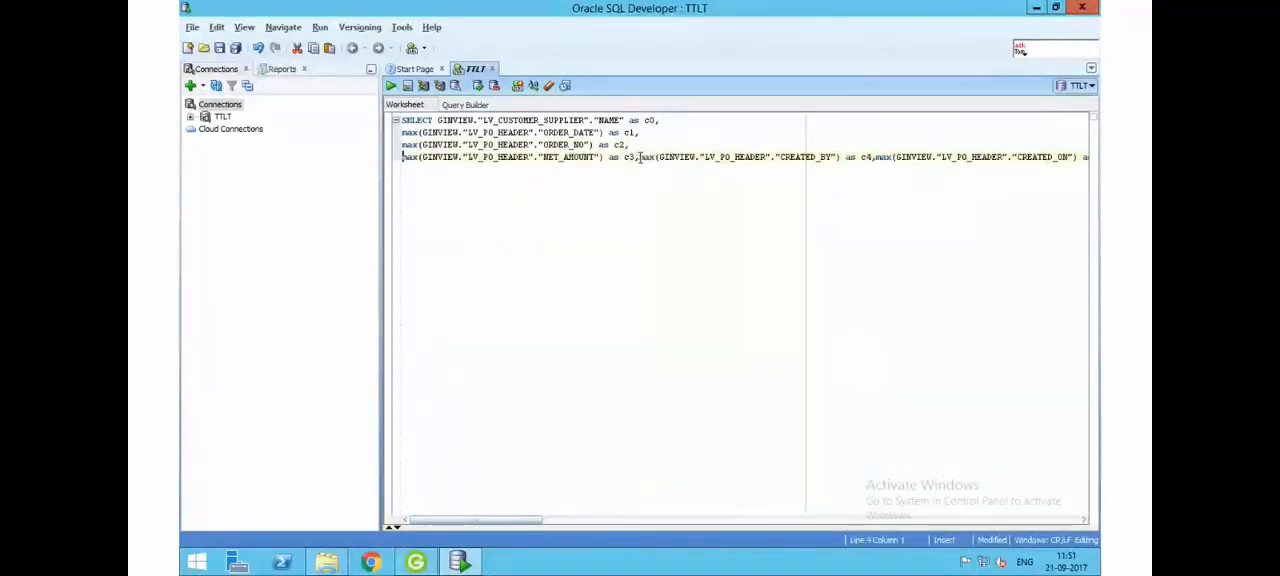
key("Return")
left_click(640, 169)
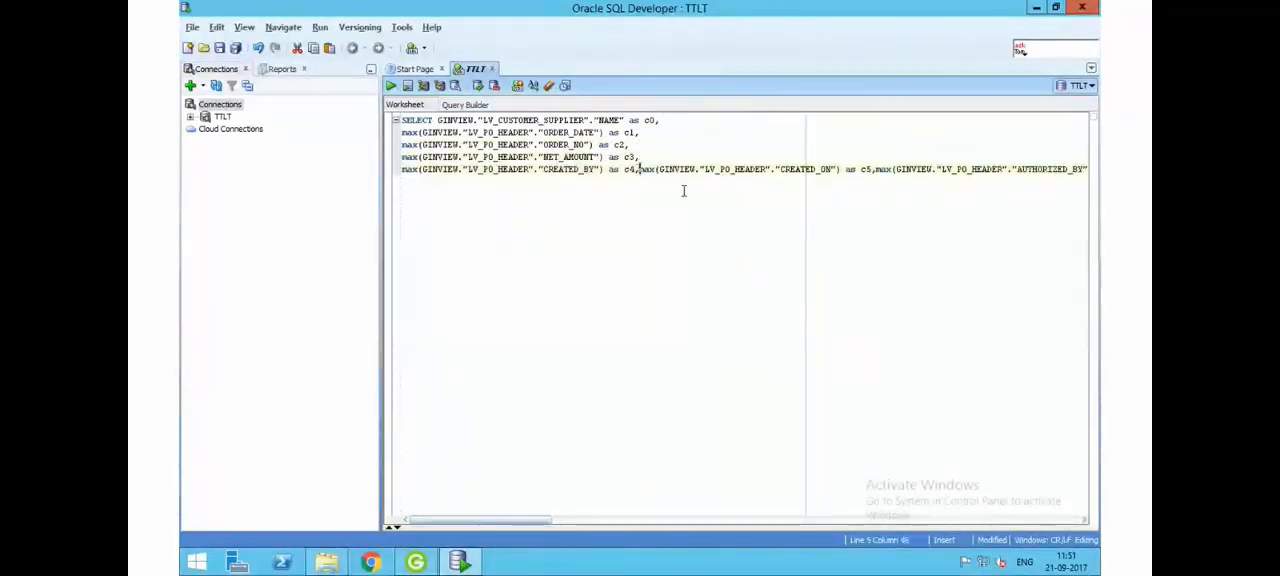
key("Return")
left_click(638, 182)
key("Return")
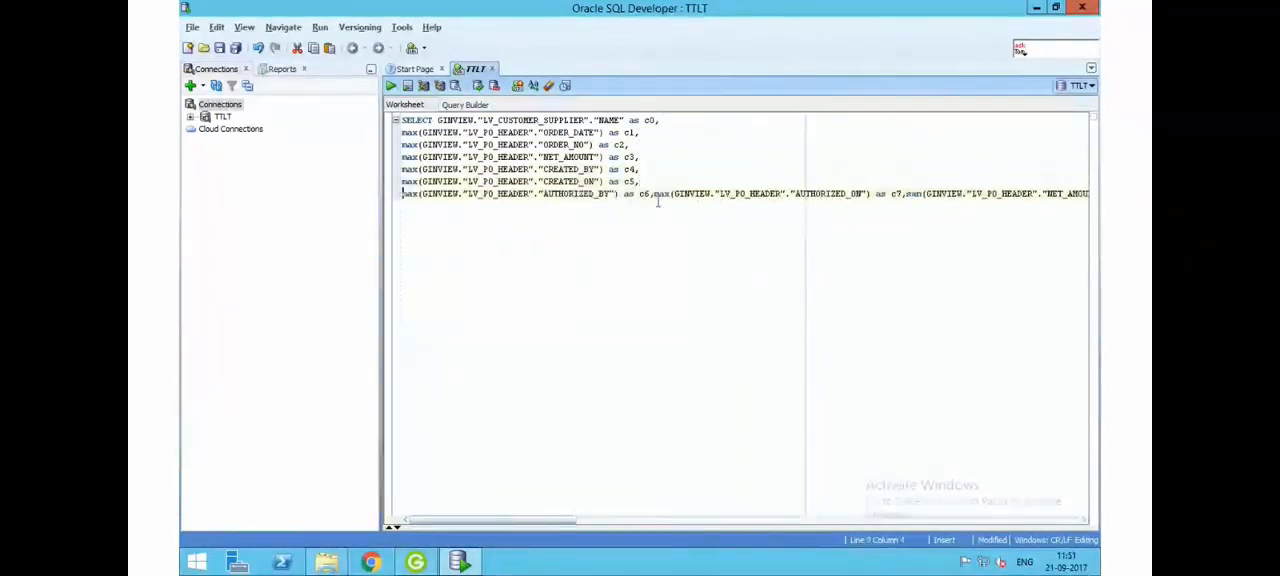
- Put the remaining columns on separate lines, from AUTHORIZED_BY (c6) through the LV_PO_HEADER UK column (c10)
left_click(652, 194)
left_click(653, 193)
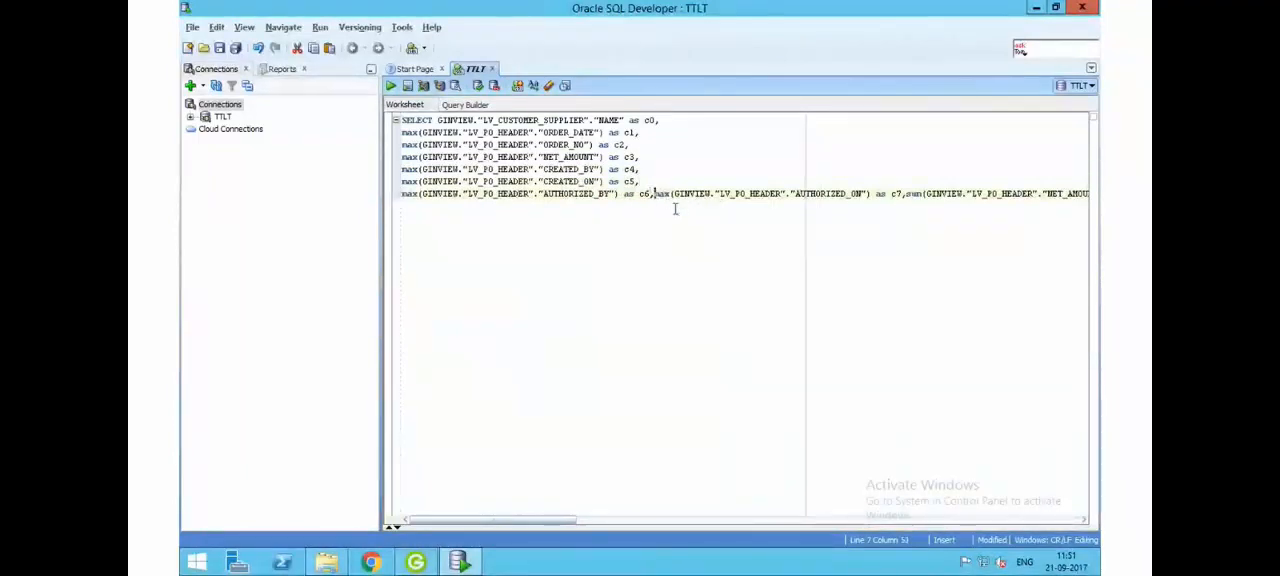
key("Return")
left_click(653, 206)
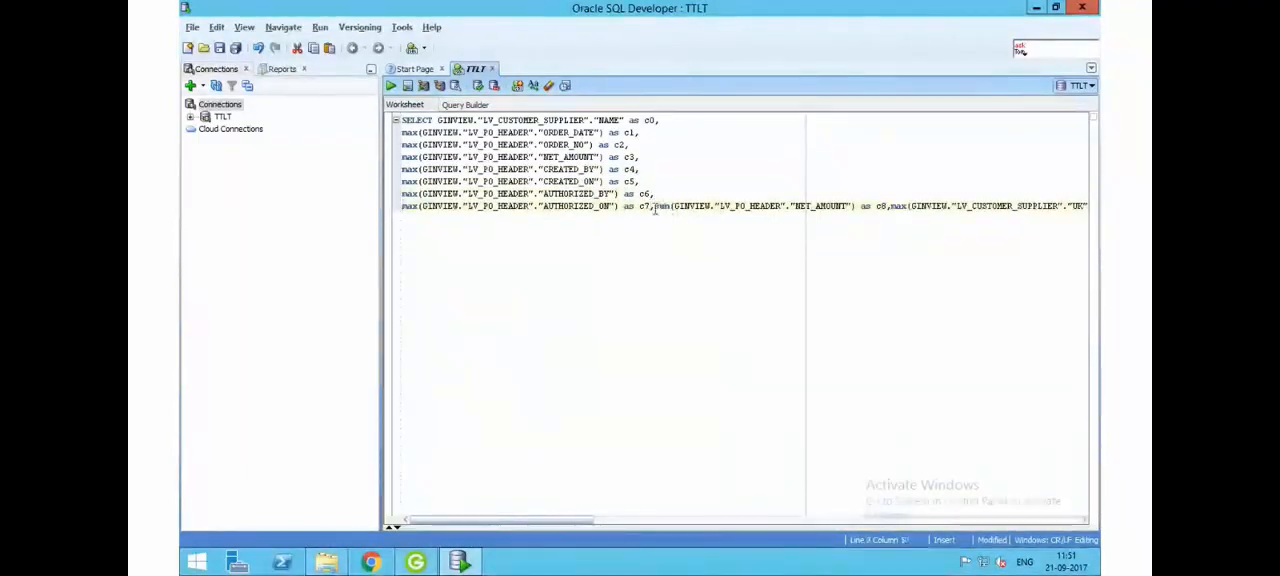
key("Return")
left_click(639, 218)
key("Return")
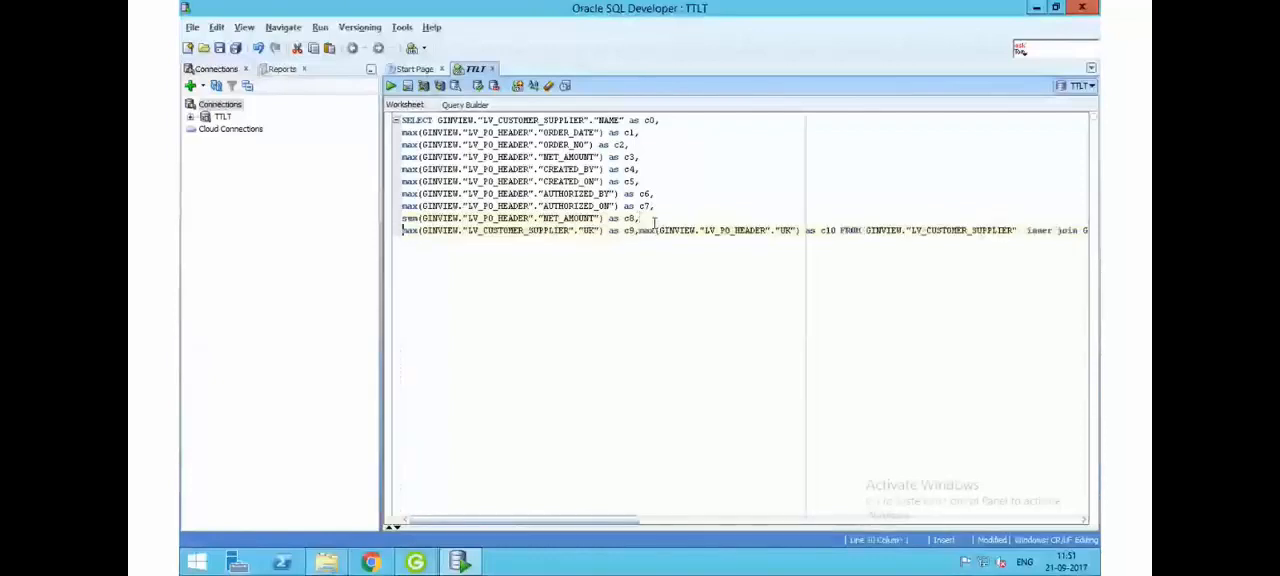
left_click(639, 231)
key("Return")
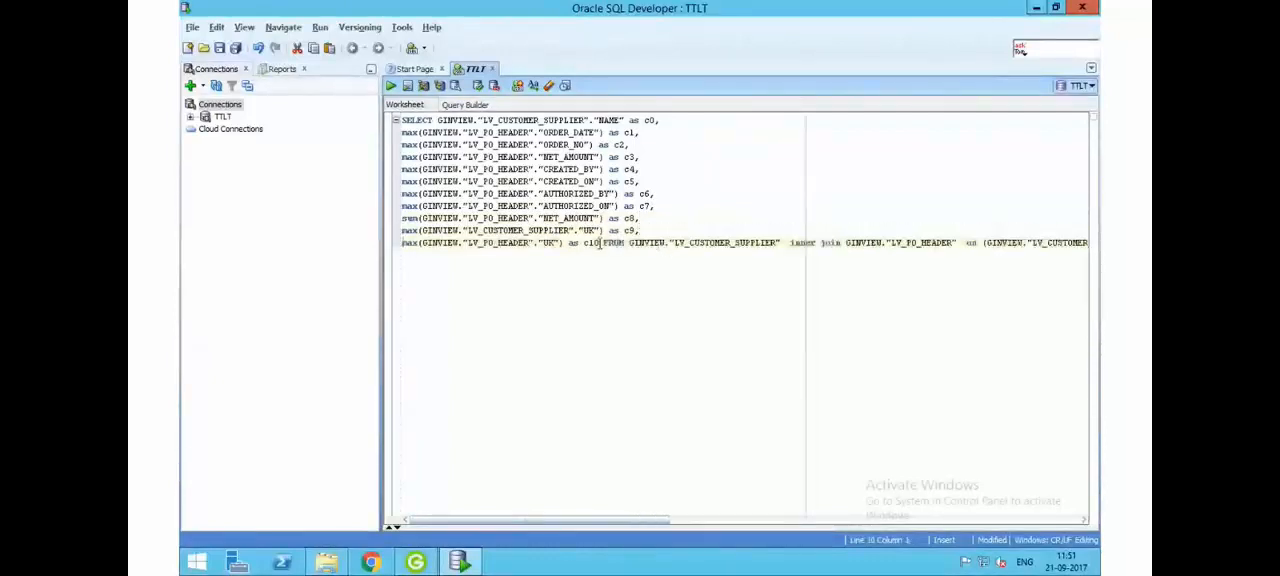
- Start new lines at FROM, GROUP BY and ORDER BY, and highlight the line that sums NET_AMOUNT as c8
key("Return")
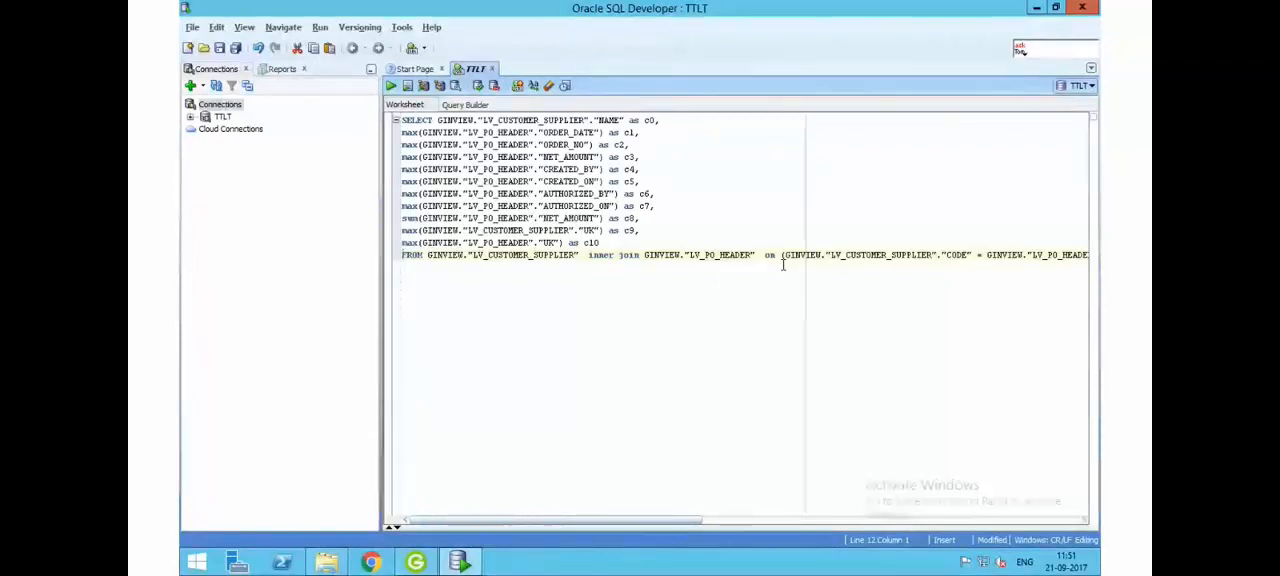
left_click_drag(686, 521, 748, 531)
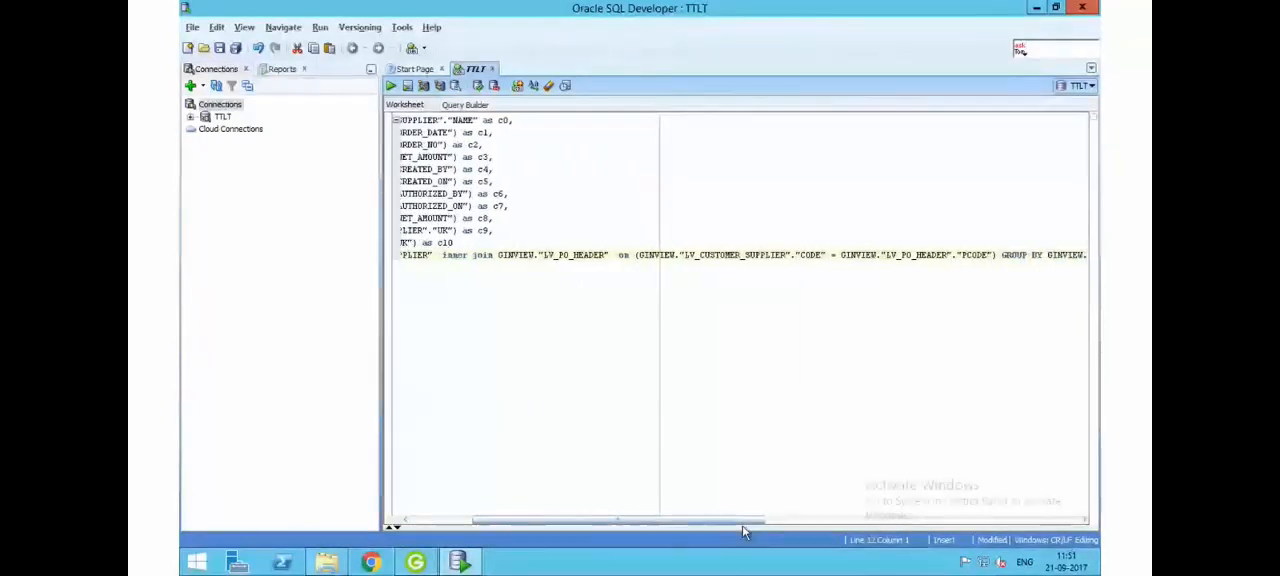
left_click(1001, 257)
key("Return")
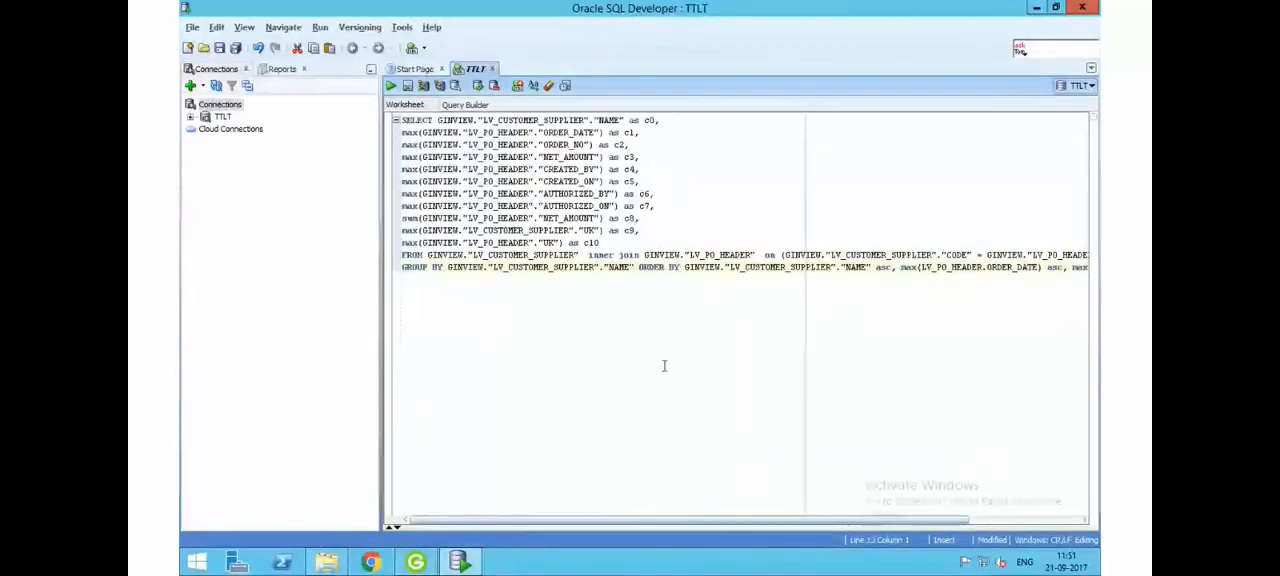
left_click(637, 267)
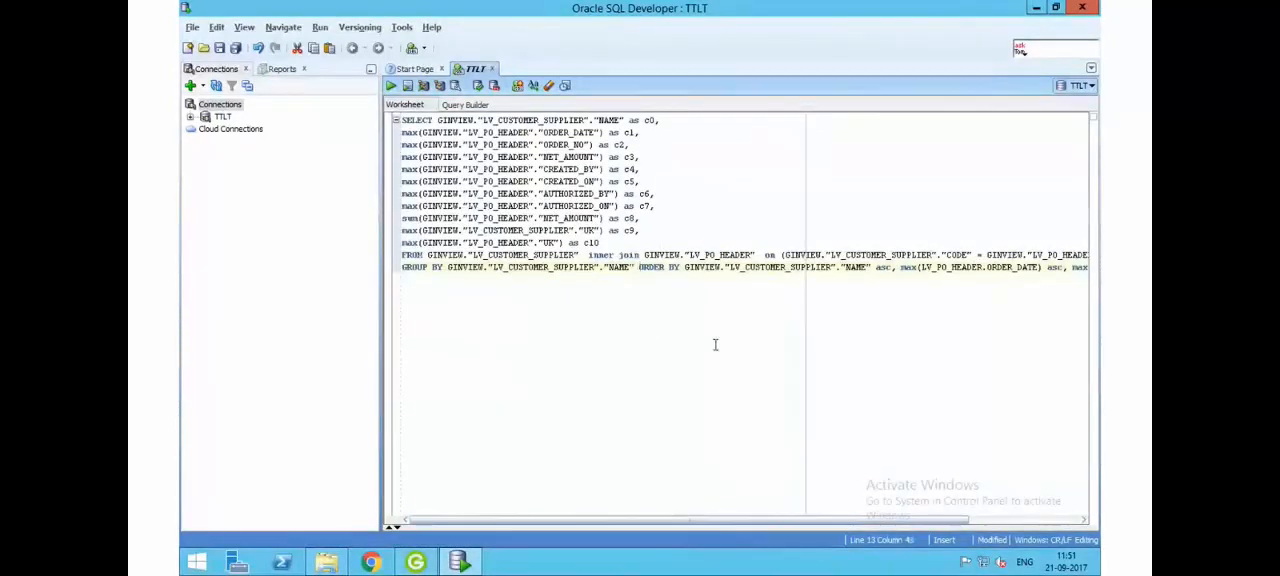
key("Return")
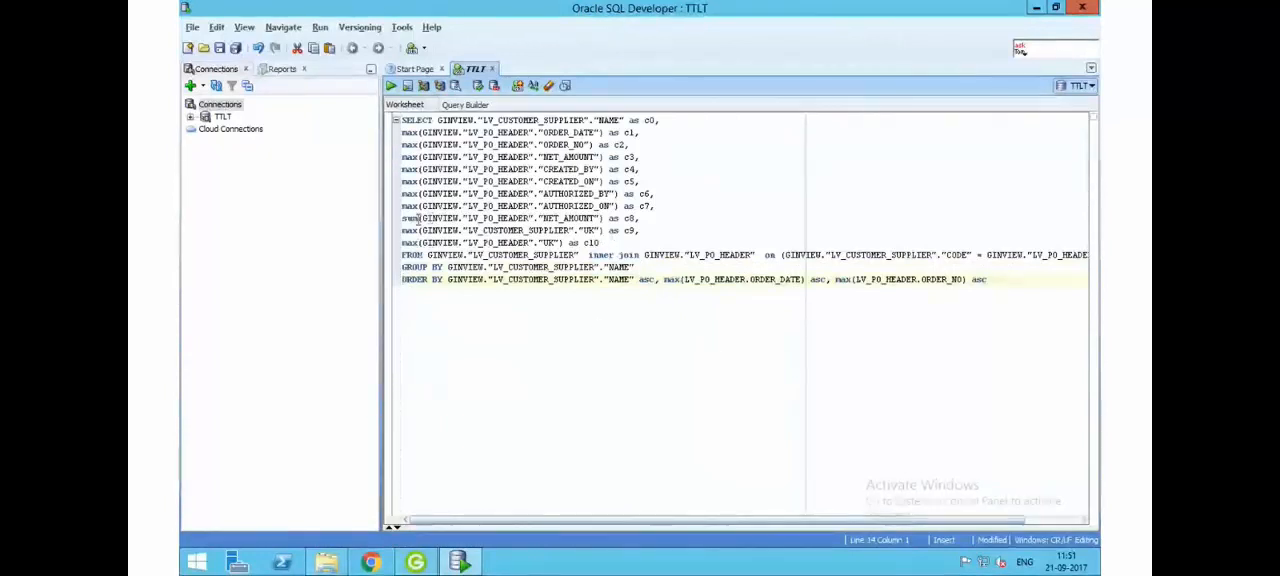
left_click_drag(645, 218, 385, 218)
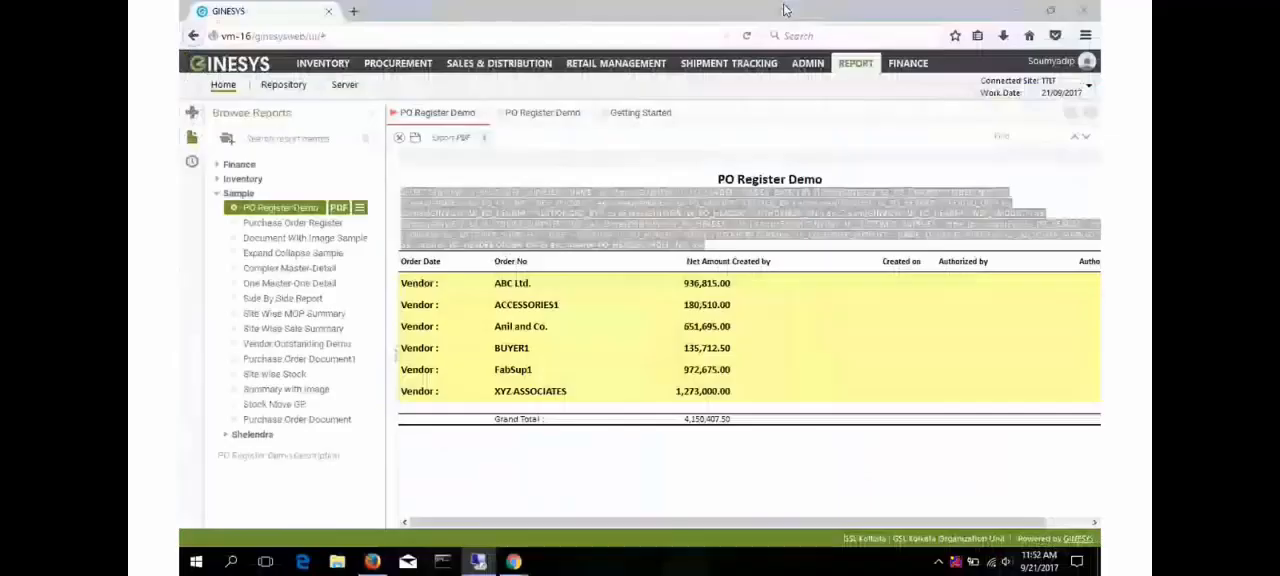
- Return to the PO Register Demo design and inspect the AggSum formula for NET_AMOUNT in the vendor footer, then discard the formula editor
left_click(530, 113)
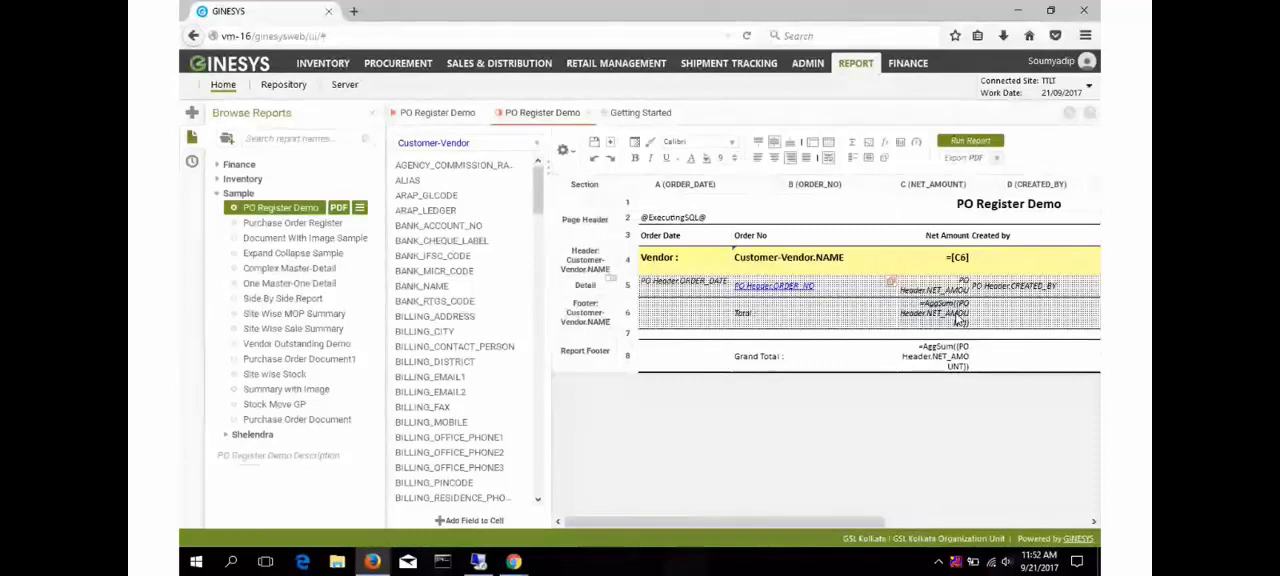
left_click(883, 145)
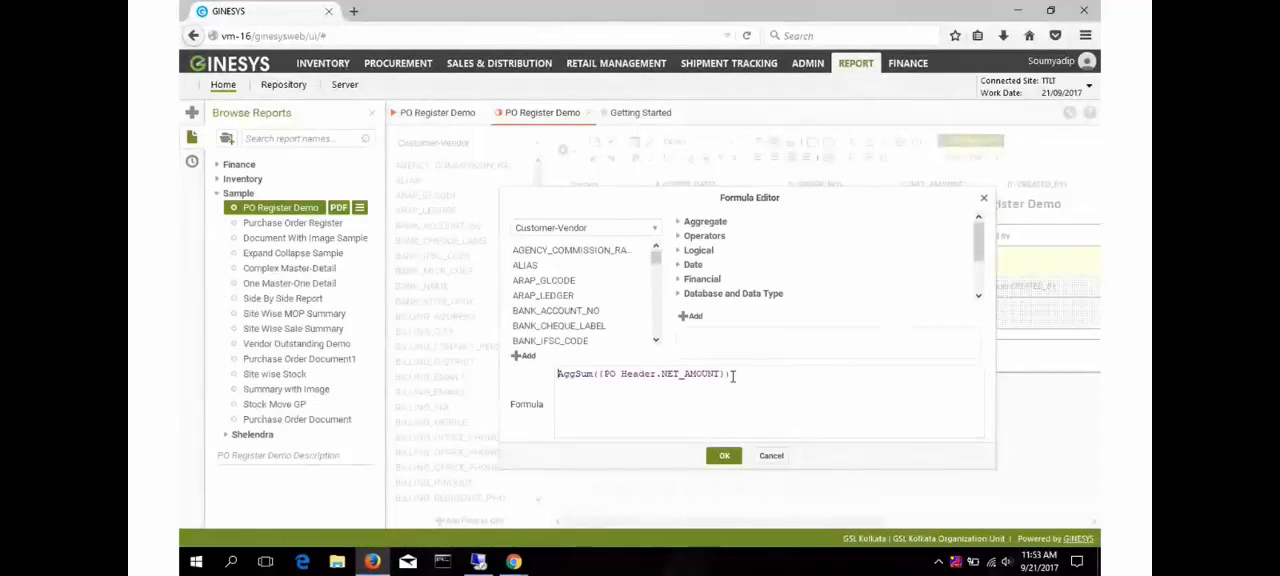
left_click(771, 457)
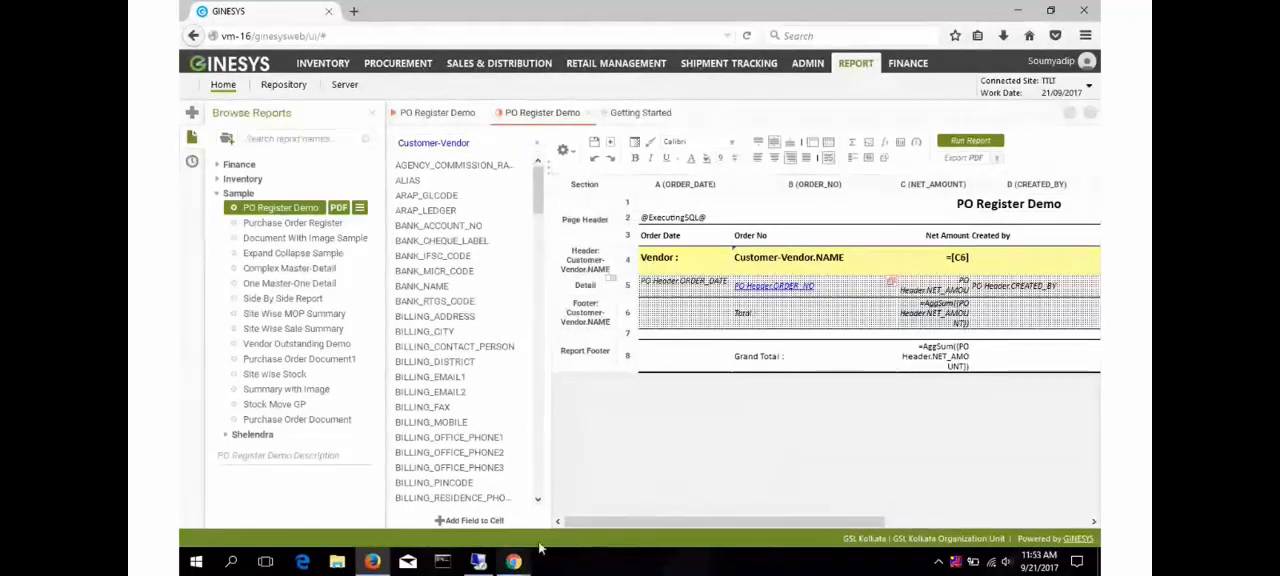
scroll(957, 318, "right", 1)
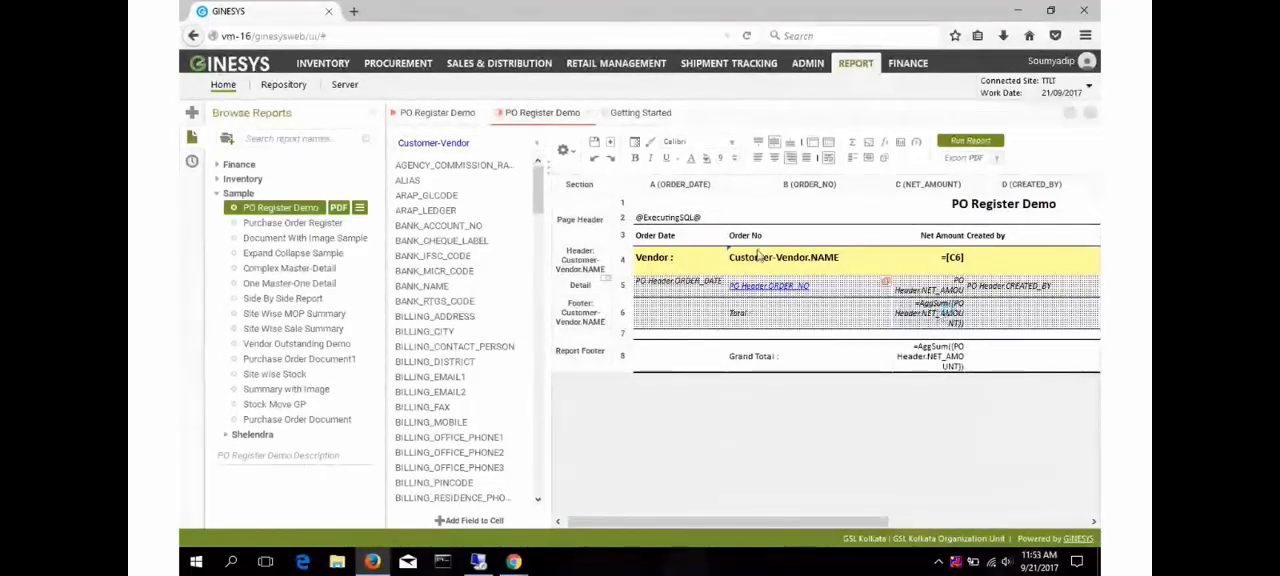
left_click(688, 219)
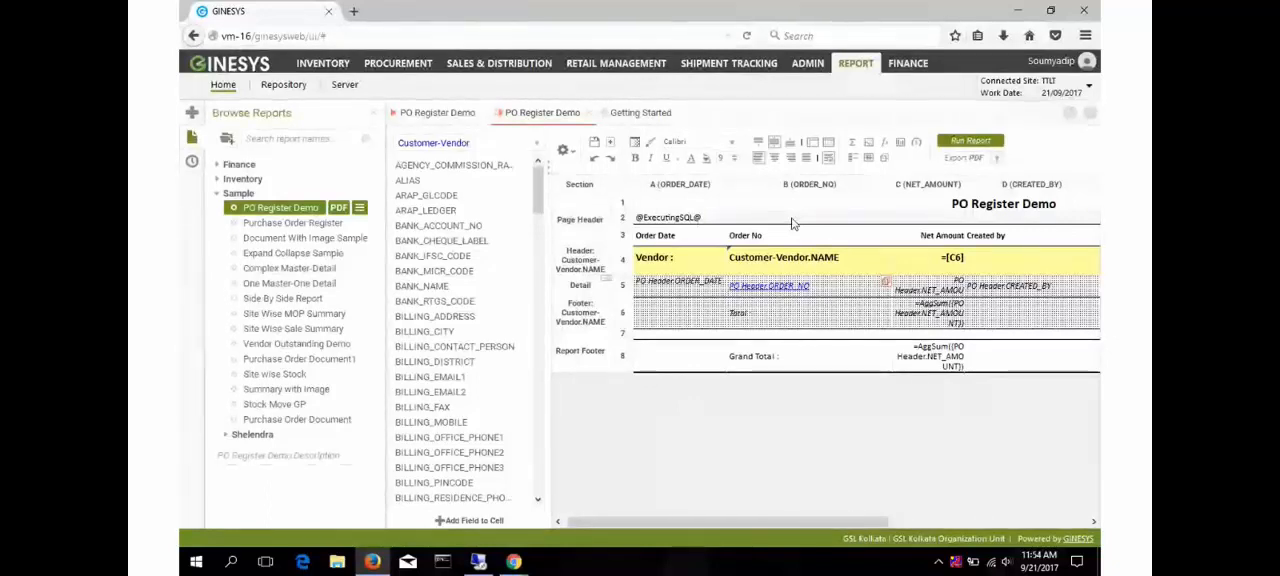
- Go back to the executed PO Register Demo report and highlight the SQL query printed above its vendor totals
left_click(460, 113)
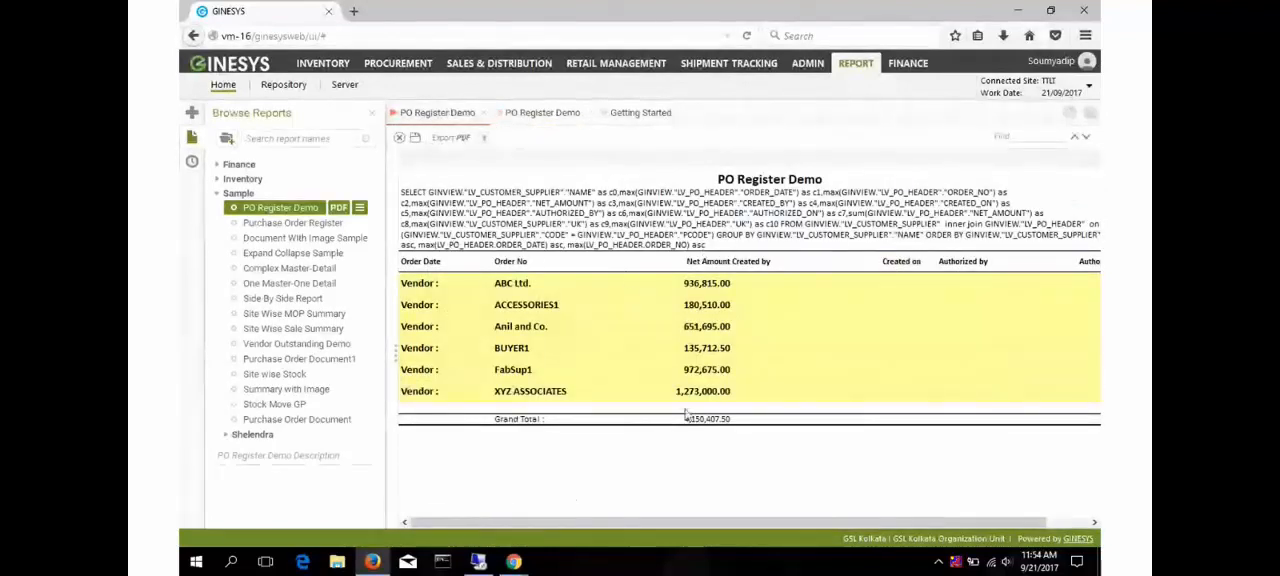
left_click_drag(709, 252, 400, 191)
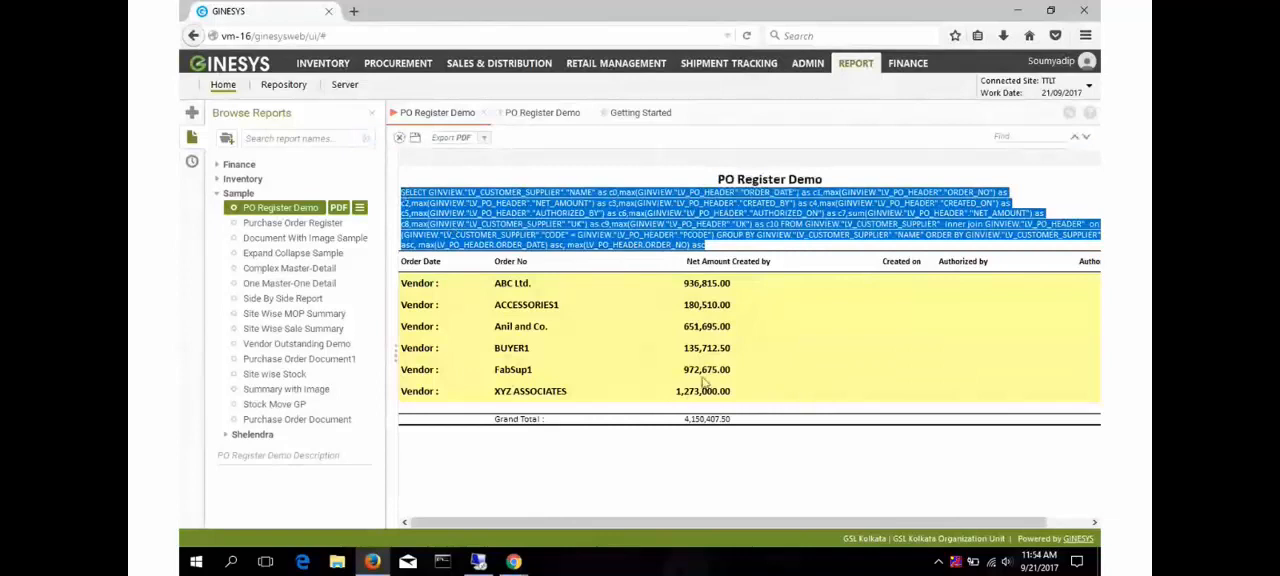
left_click(791, 417)
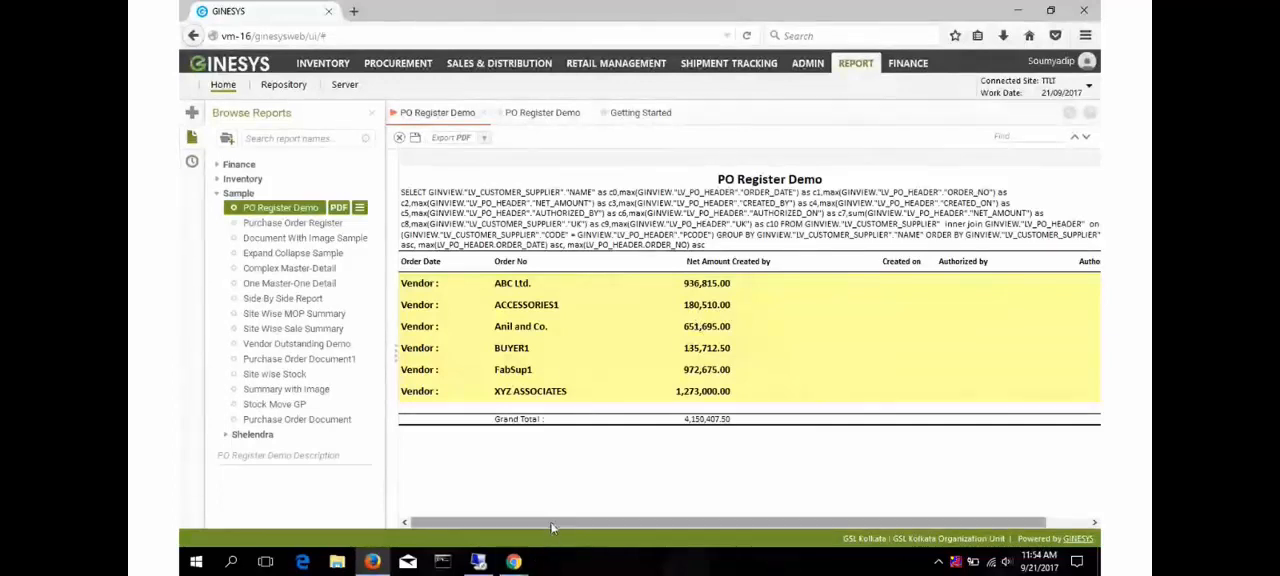
- Switch to File Explorer on the remote server and browse to C:\GSL\GINESYS12\GinesysReport\ReportUI\Logs
left_click(478, 565)
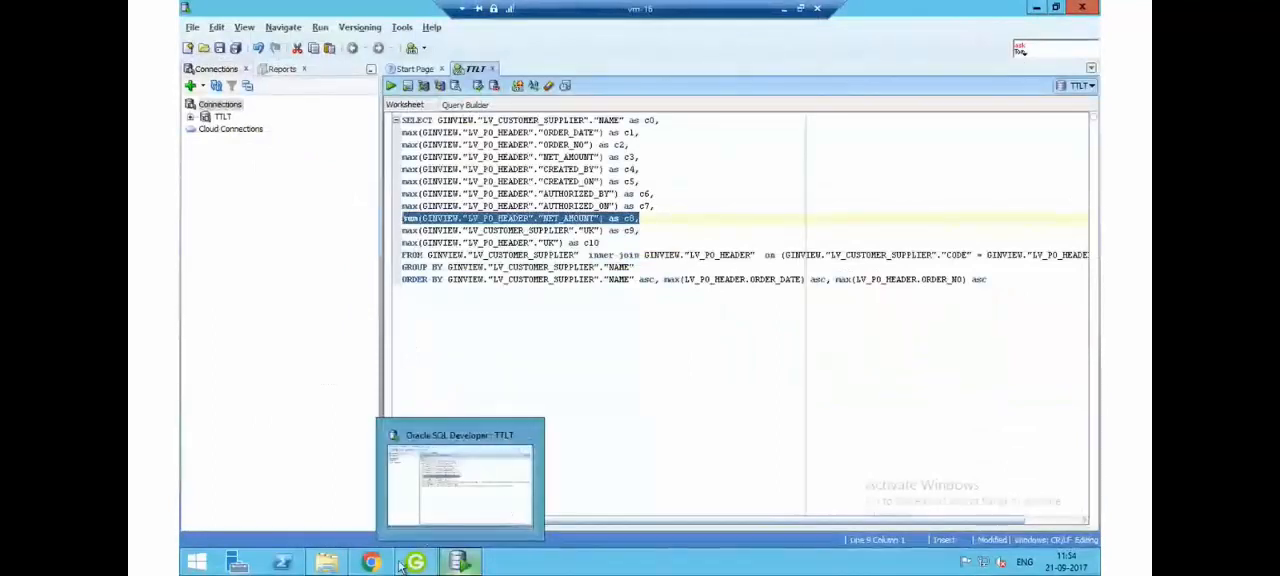
left_click(326, 562)
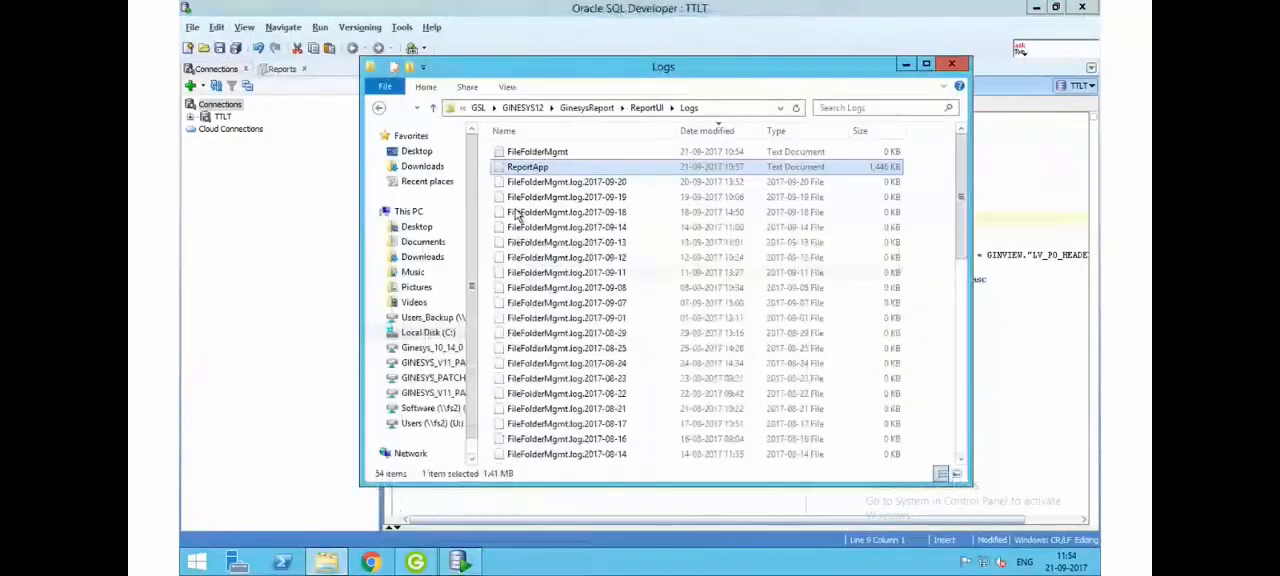
left_click(478, 107)
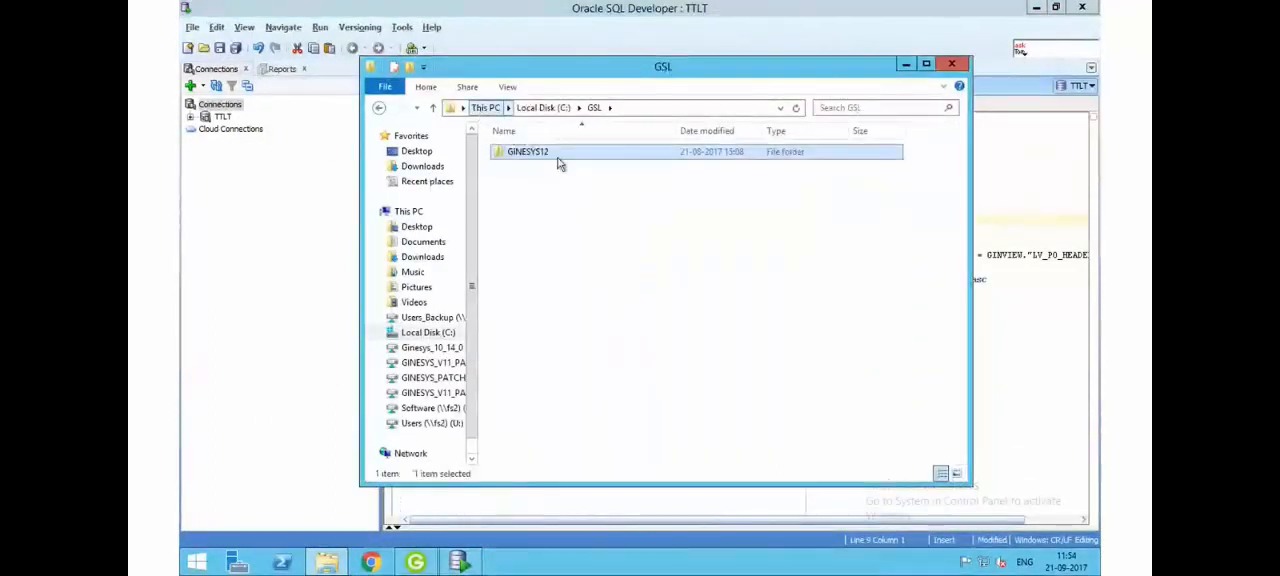
left_click(440, 336)
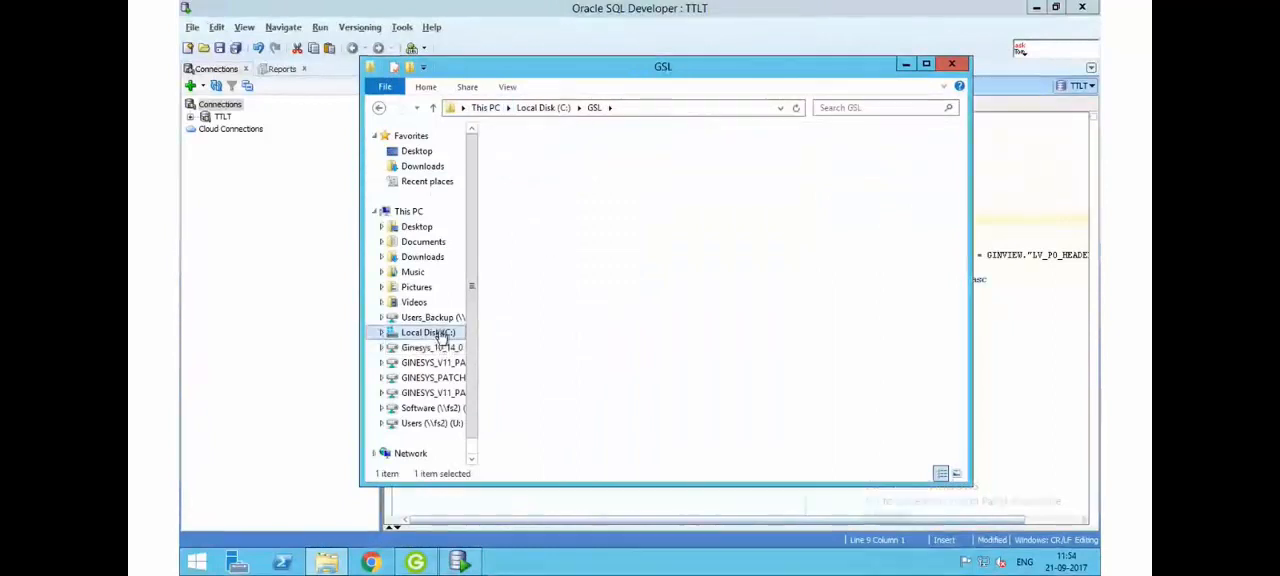
left_click(515, 184)
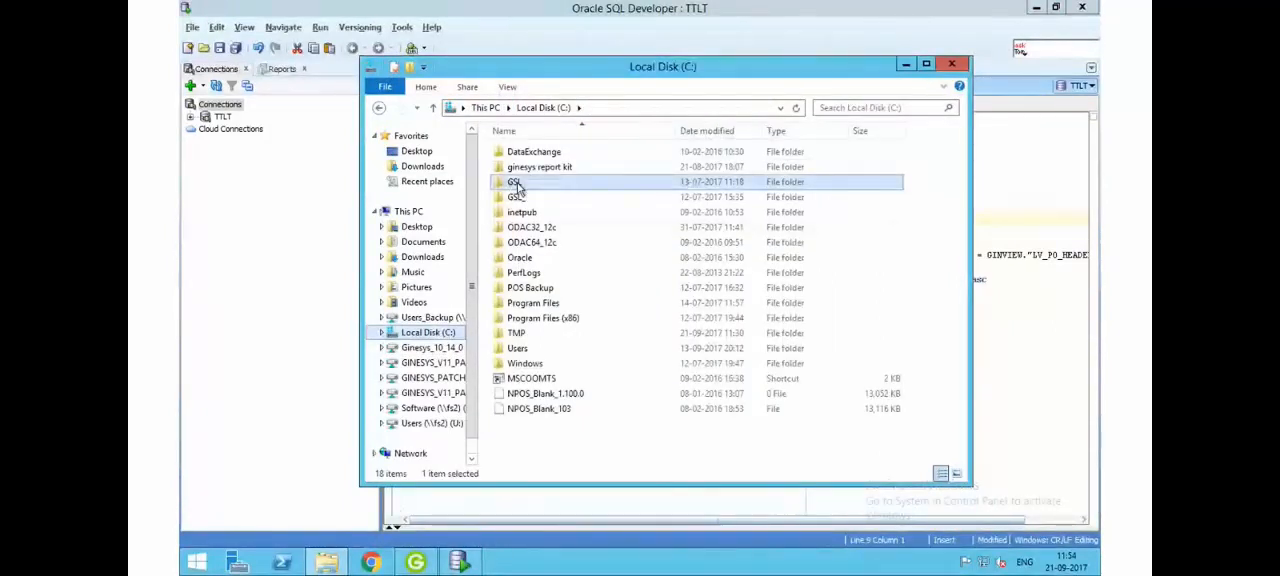
double_click(515, 185)
double_click(527, 155)
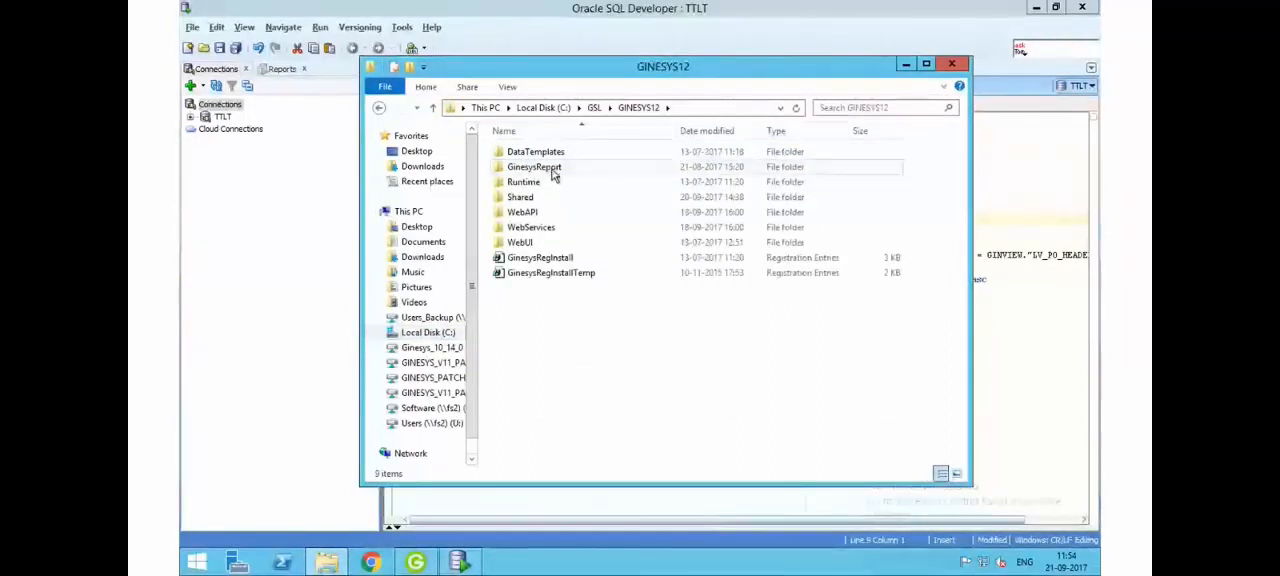
double_click(534, 167)
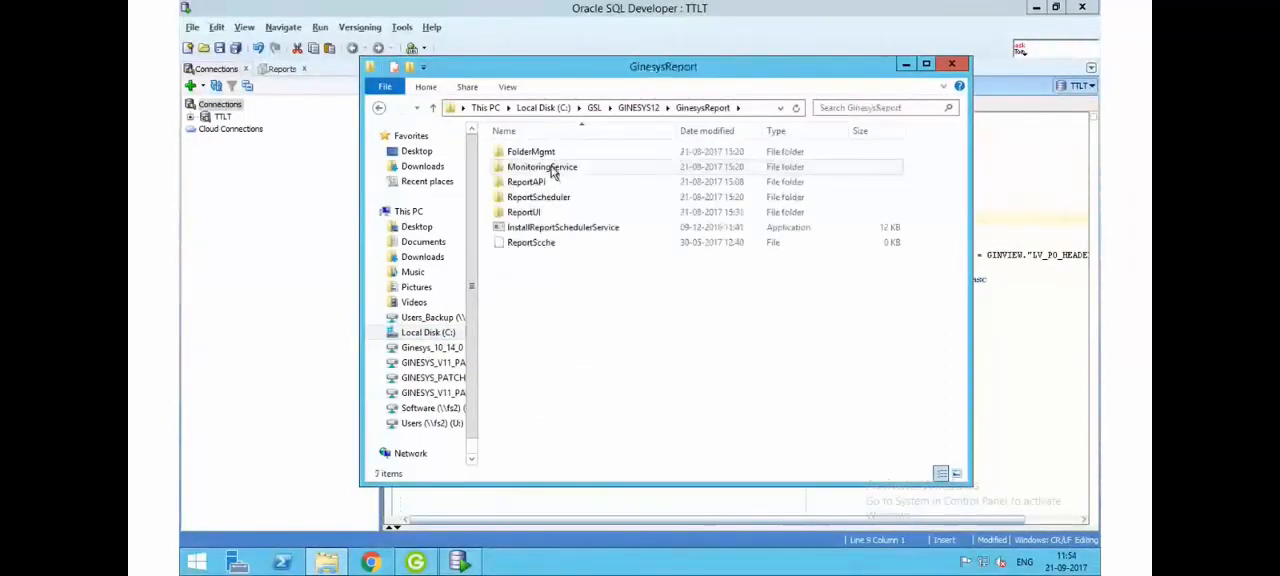
left_click(539, 214)
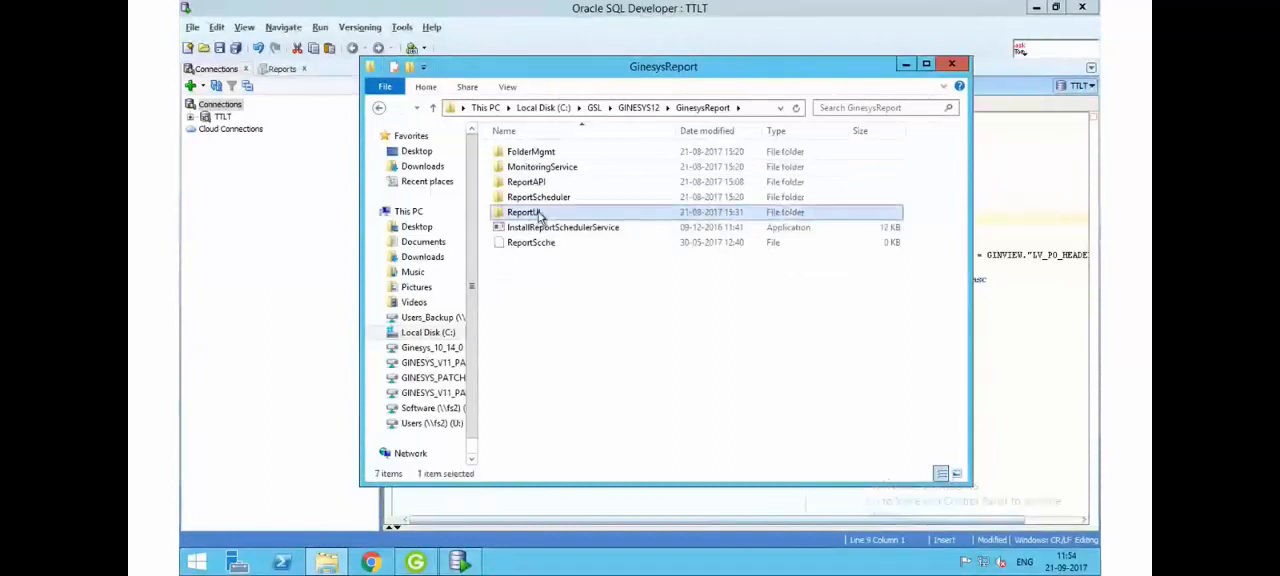
double_click(541, 214)
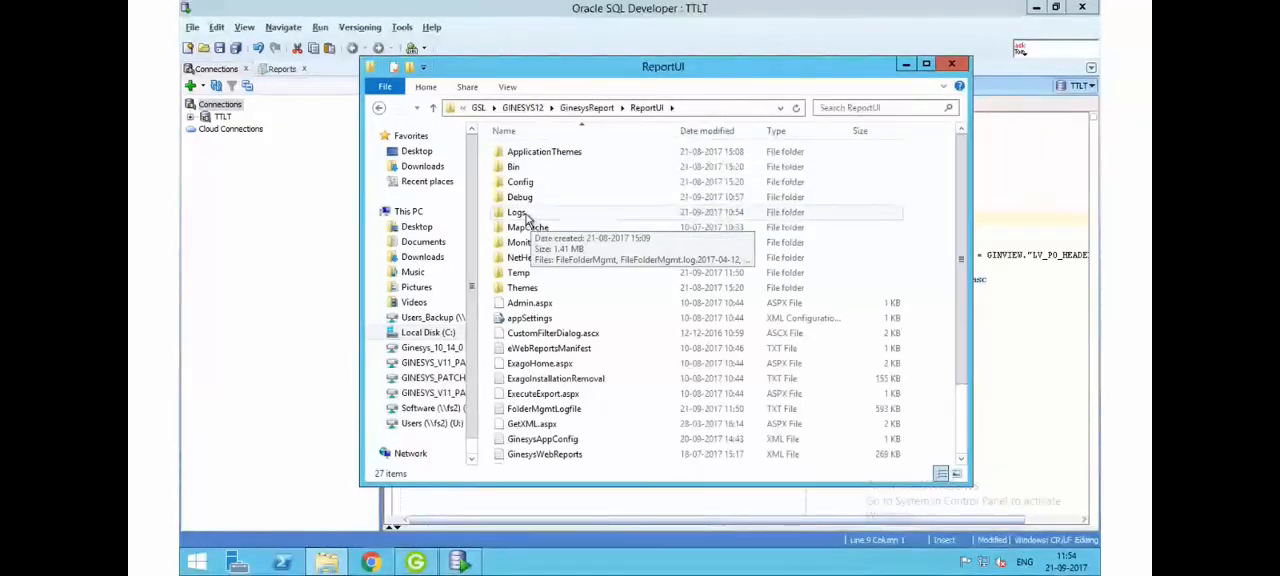
double_click(525, 214)
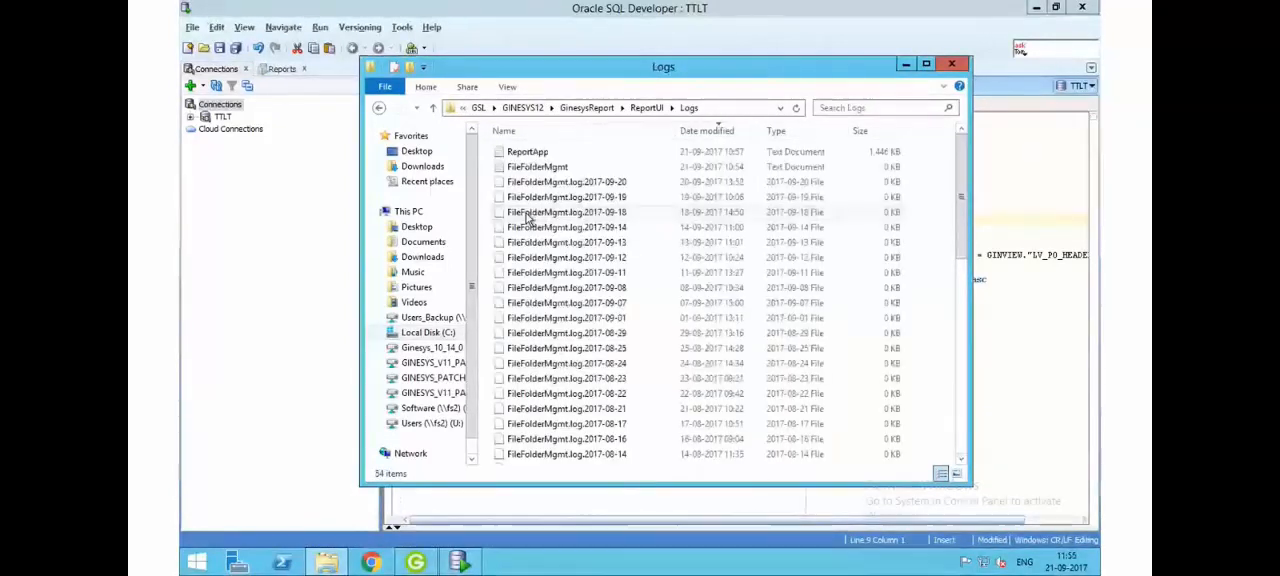
- Open the ReportApp log in Notepad, go to its latest entries and highlight the last executed SQL statement
left_click(535, 153)
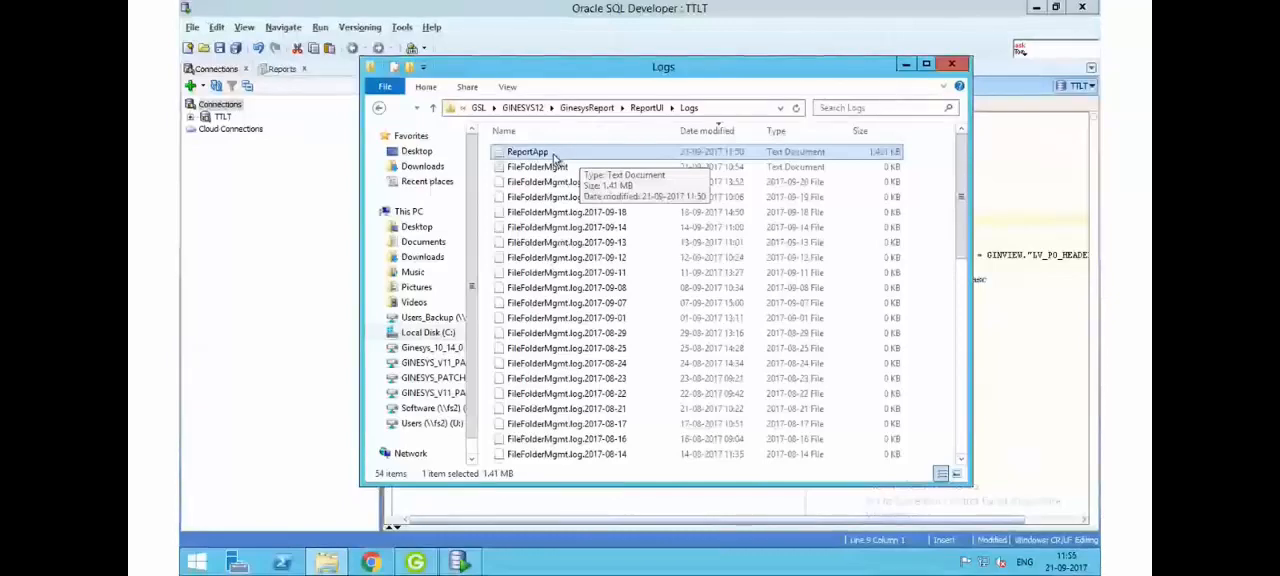
double_click(545, 153)
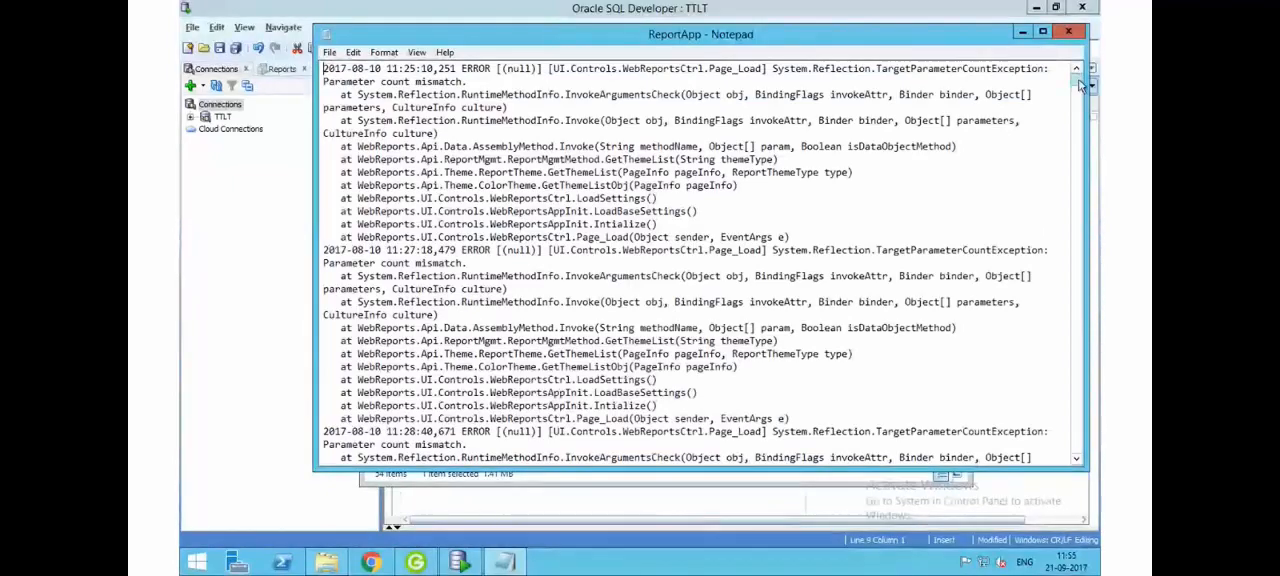
left_click_drag(1078, 80, 1100, 473)
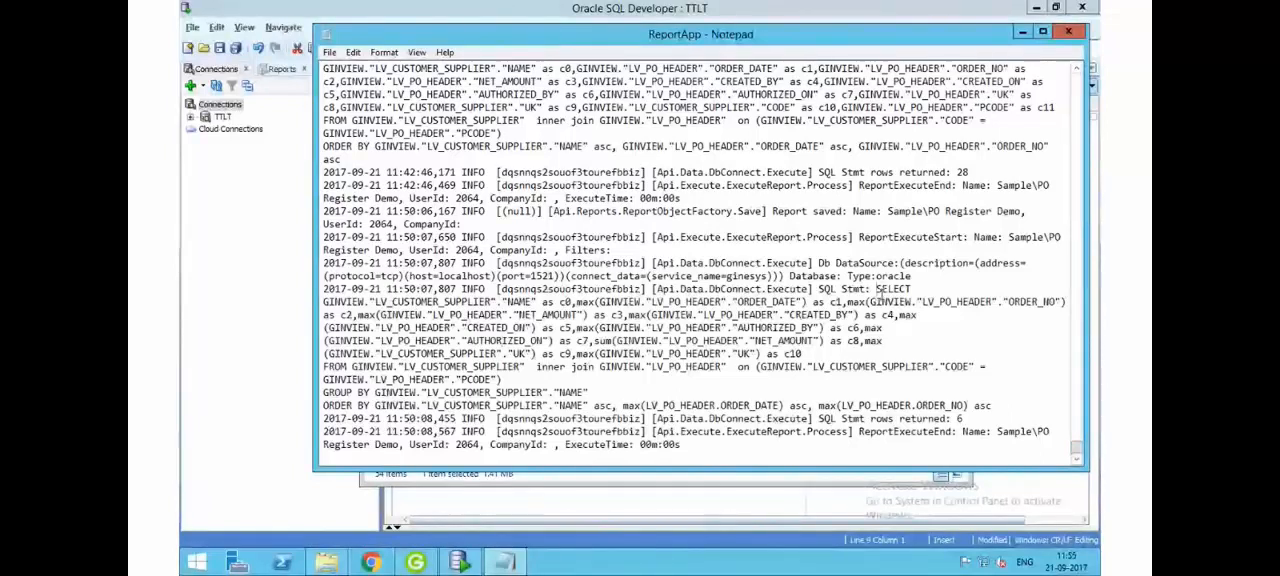
left_click_drag(877, 290, 975, 406)
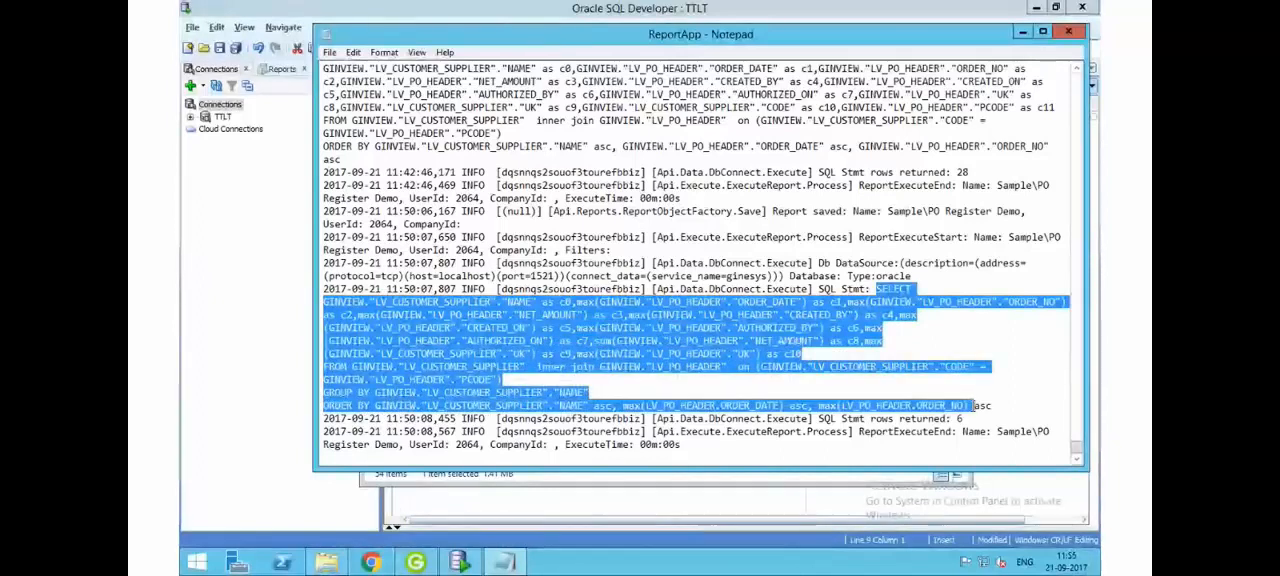
left_click(479, 405)
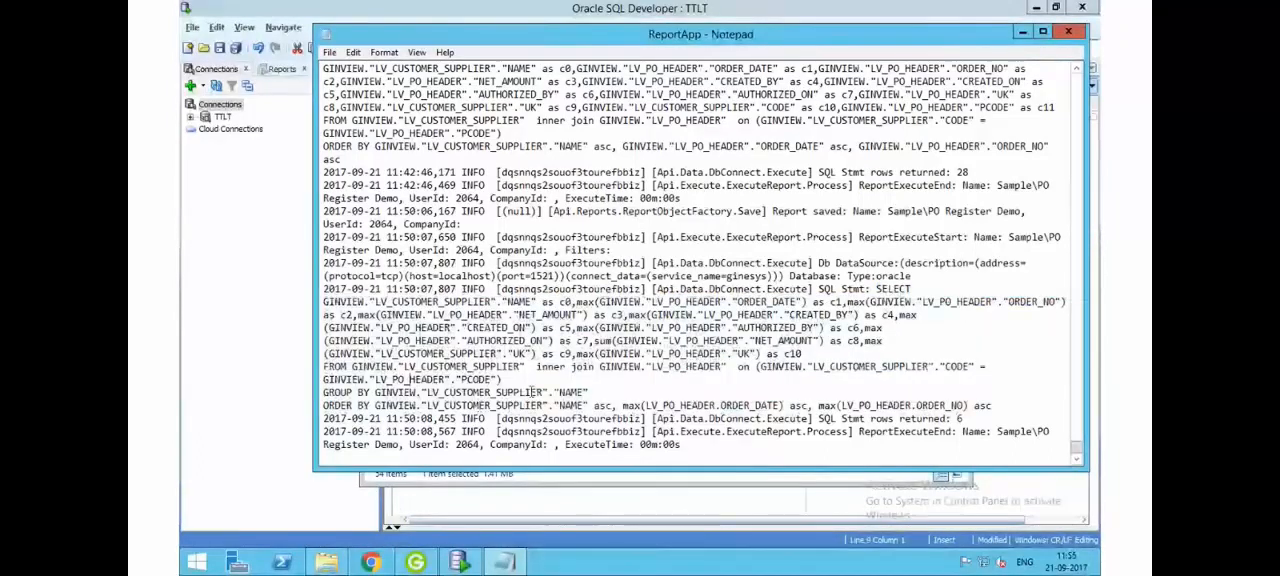
left_click(608, 392)
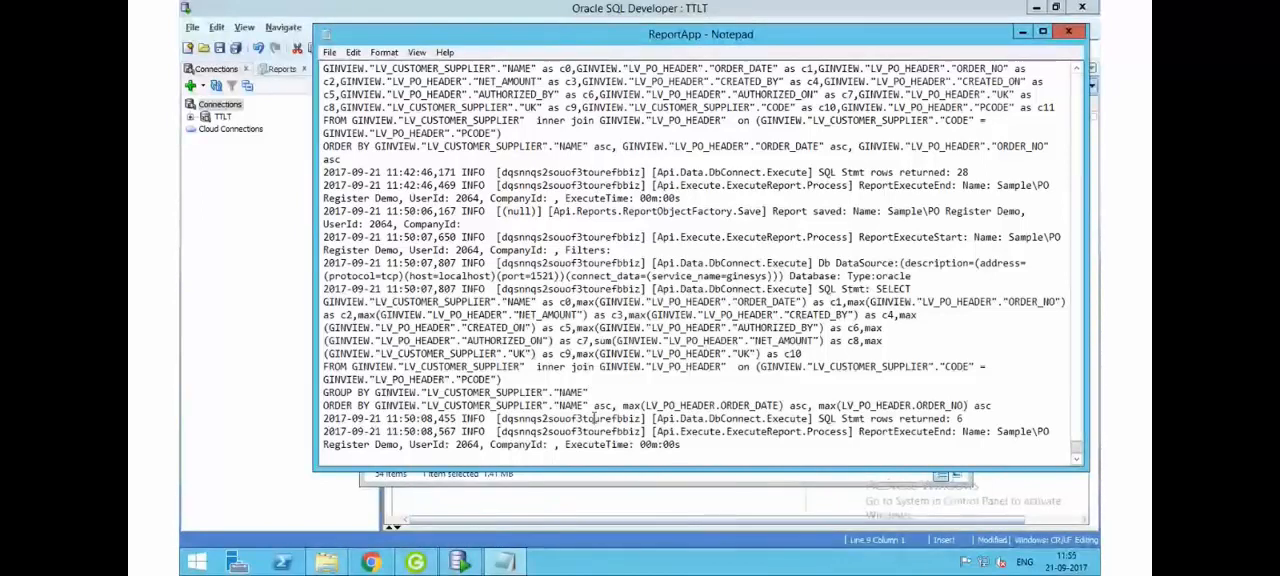
- Compare the "SQL Stmt rows returned" entries of the last two report runs by highlighting each in the log
left_click(968, 420)
left_click_drag(815, 420, 968, 420)
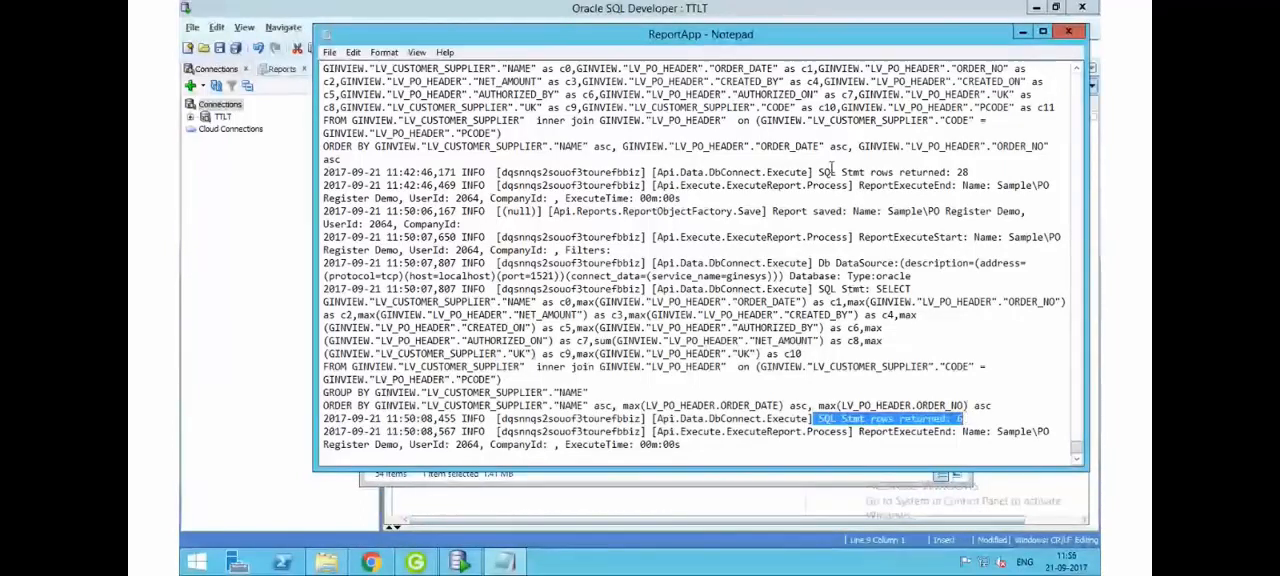
left_click(819, 172)
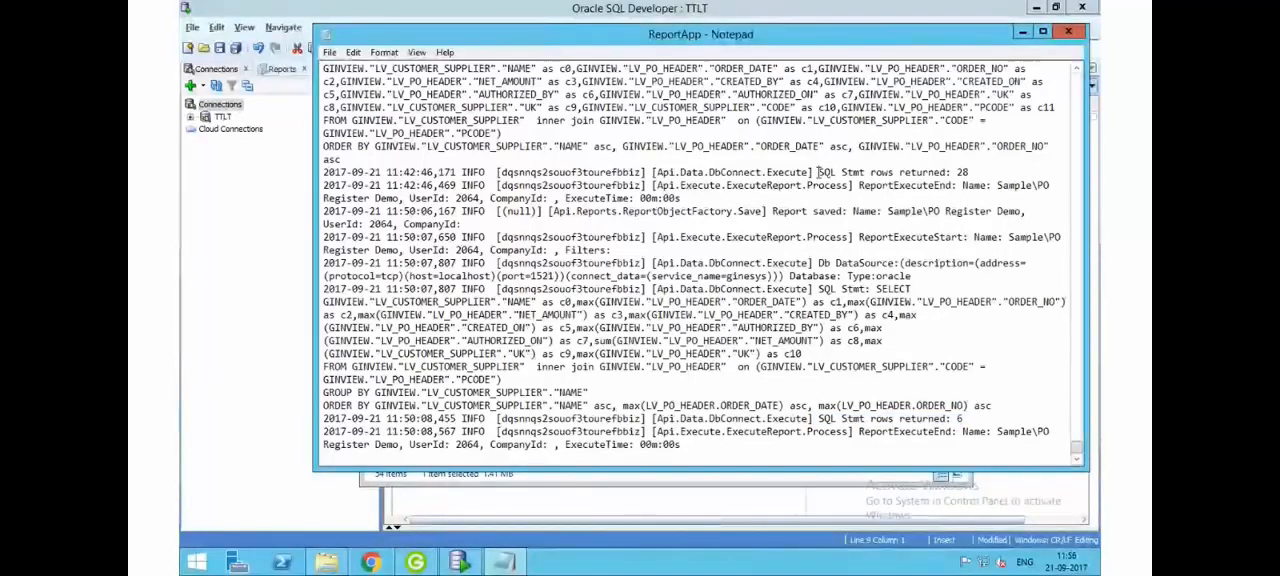
left_click(972, 172, "shift")
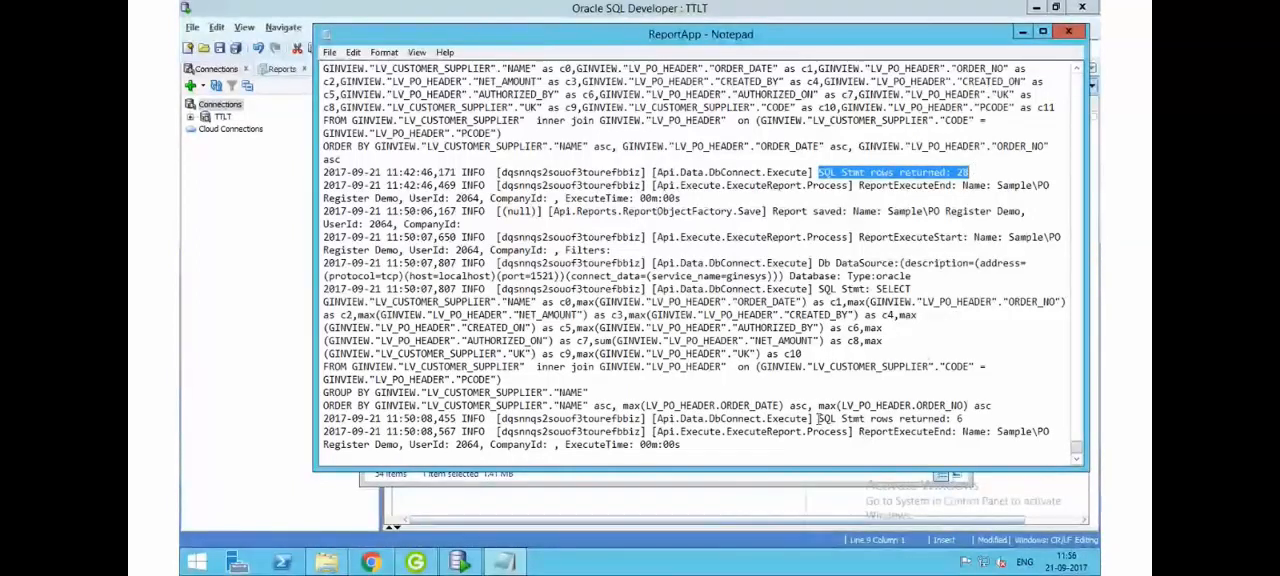
left_click_drag(818, 420, 968, 420)
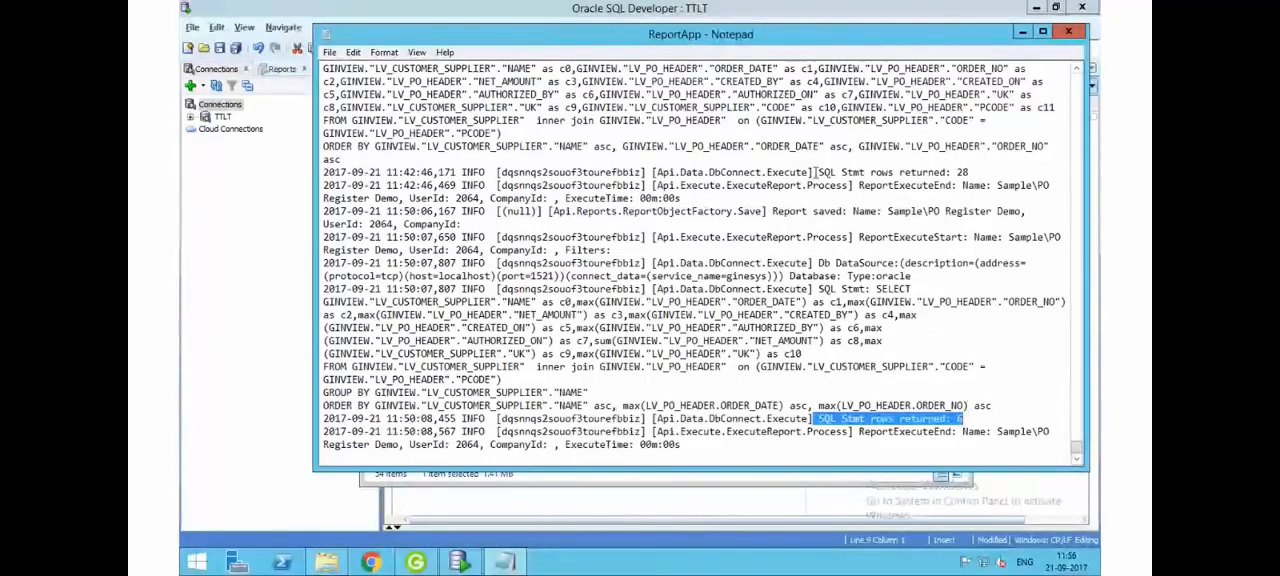
left_click(820, 172)
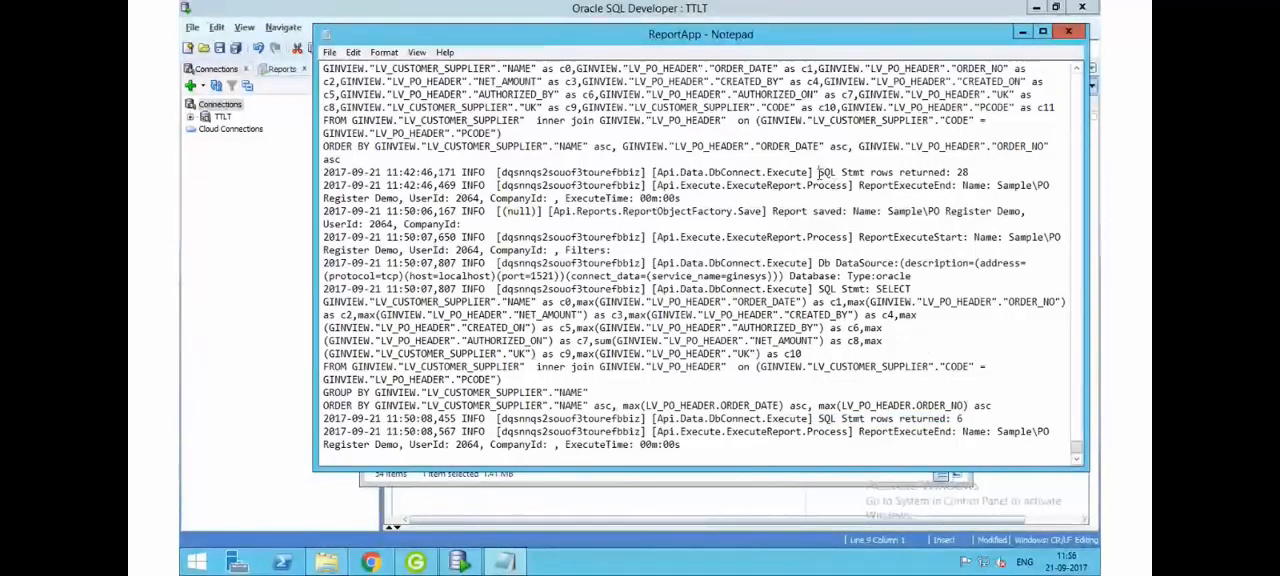
- Examine the timestamp and highlight the ExecuteTime value of the earlier report run in the log
left_click(441, 188)
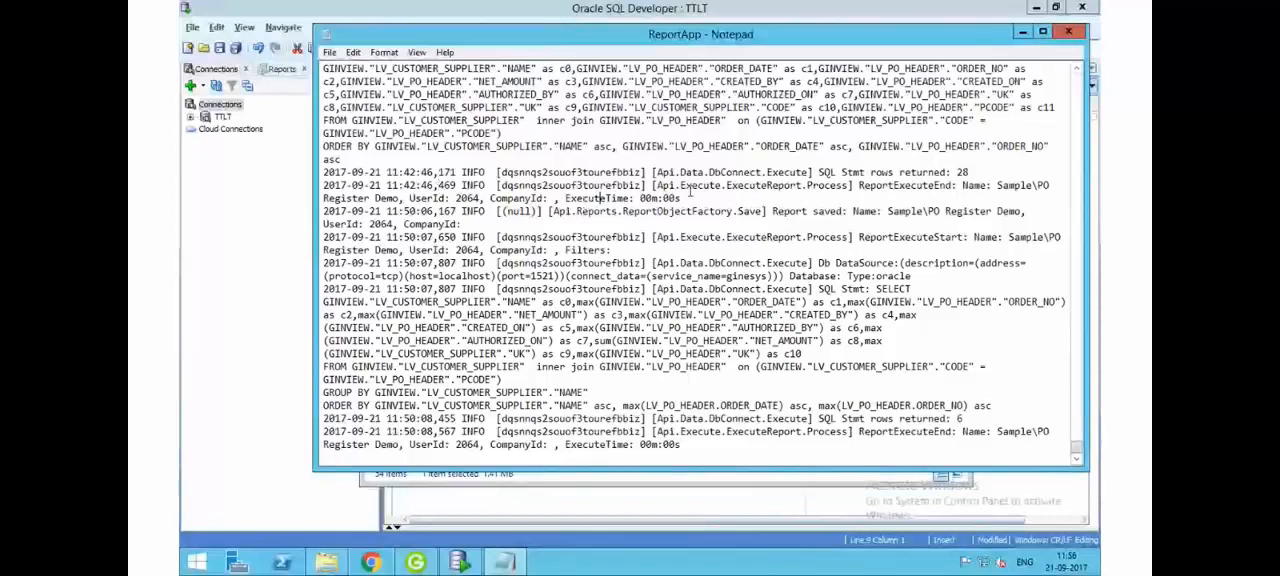
left_click_drag(681, 198, 640, 198)
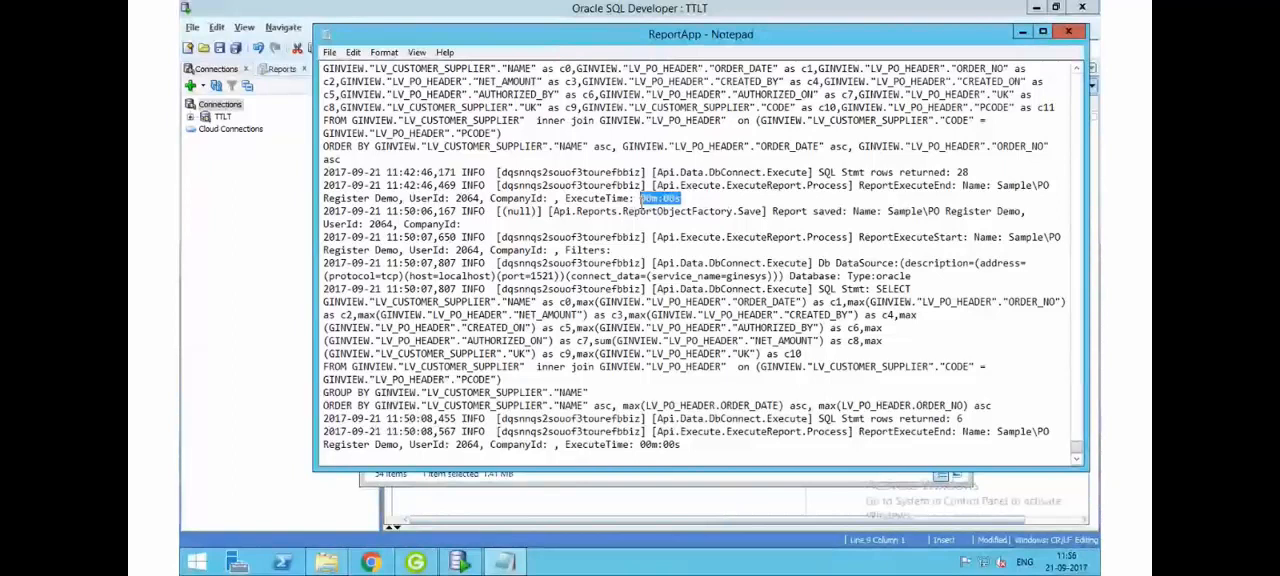
left_click(682, 198)
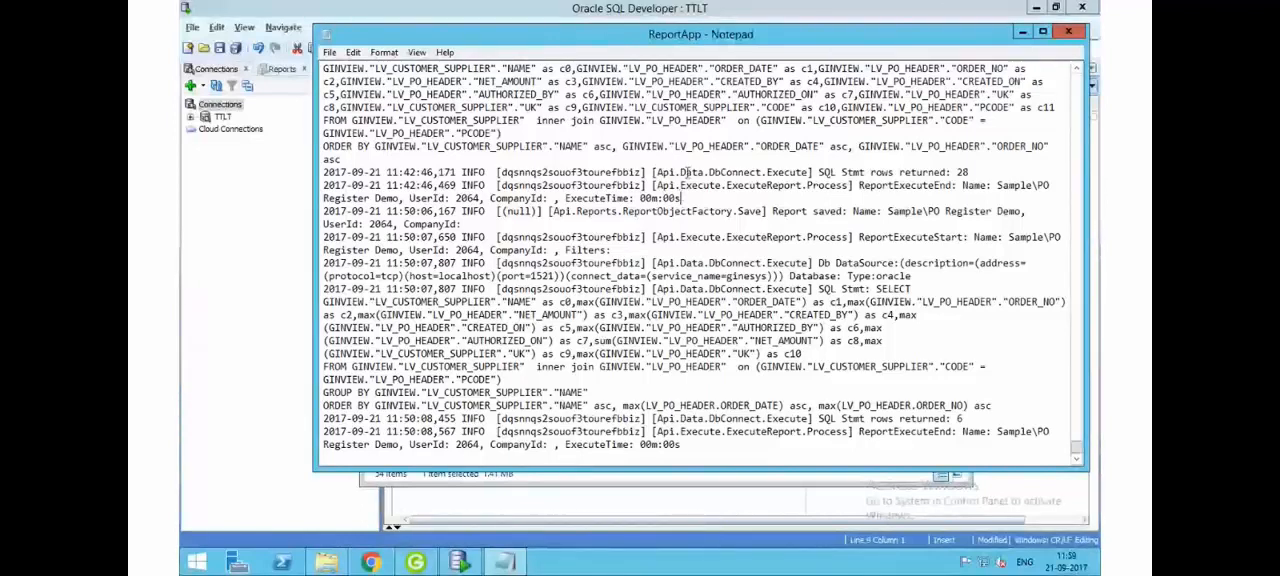
- Close the ReportApp log, look through the files in the Logs folder and close the folder window to return to the SQL worksheet
left_click(1071, 34)
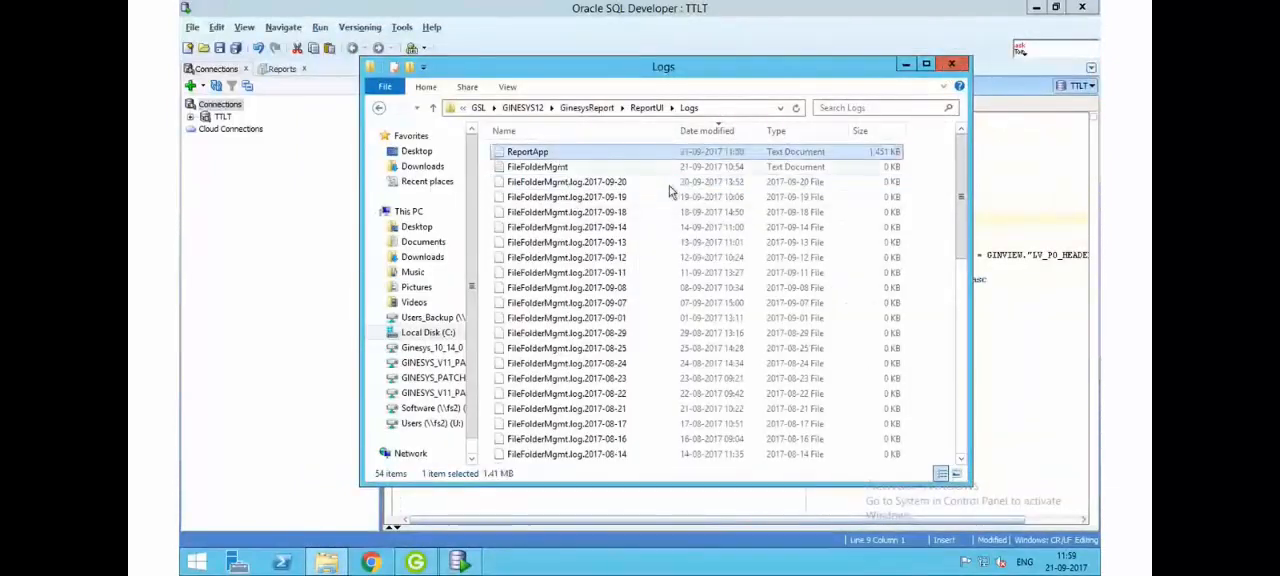
left_click(620, 227)
left_click(610, 185)
left_click(630, 258)
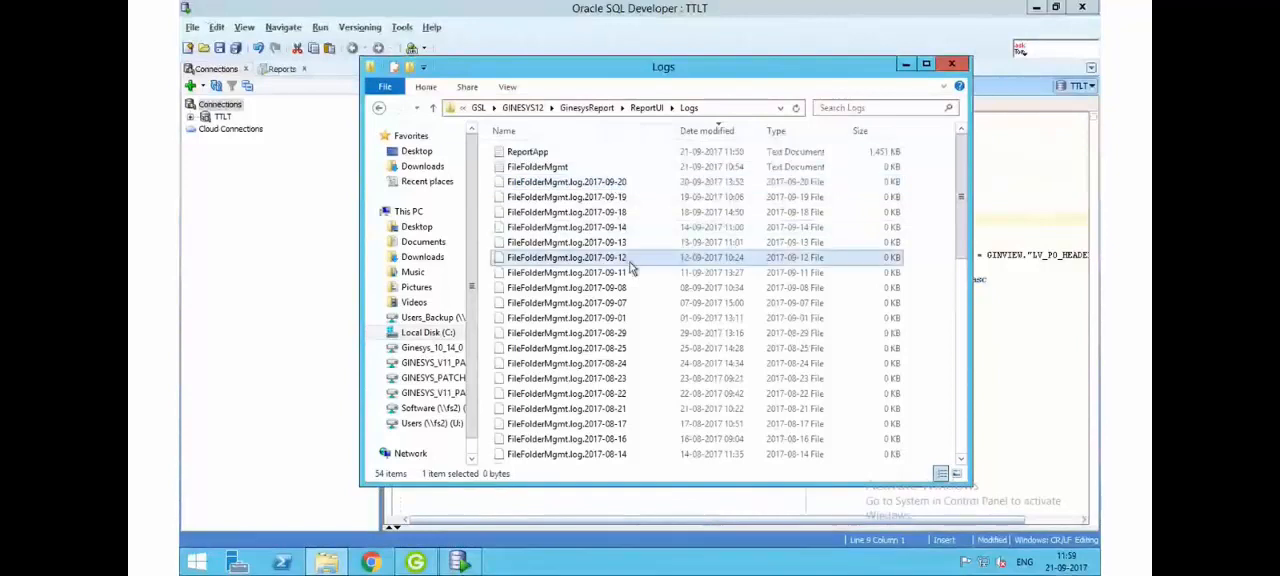
scroll(634, 275, "down", 10)
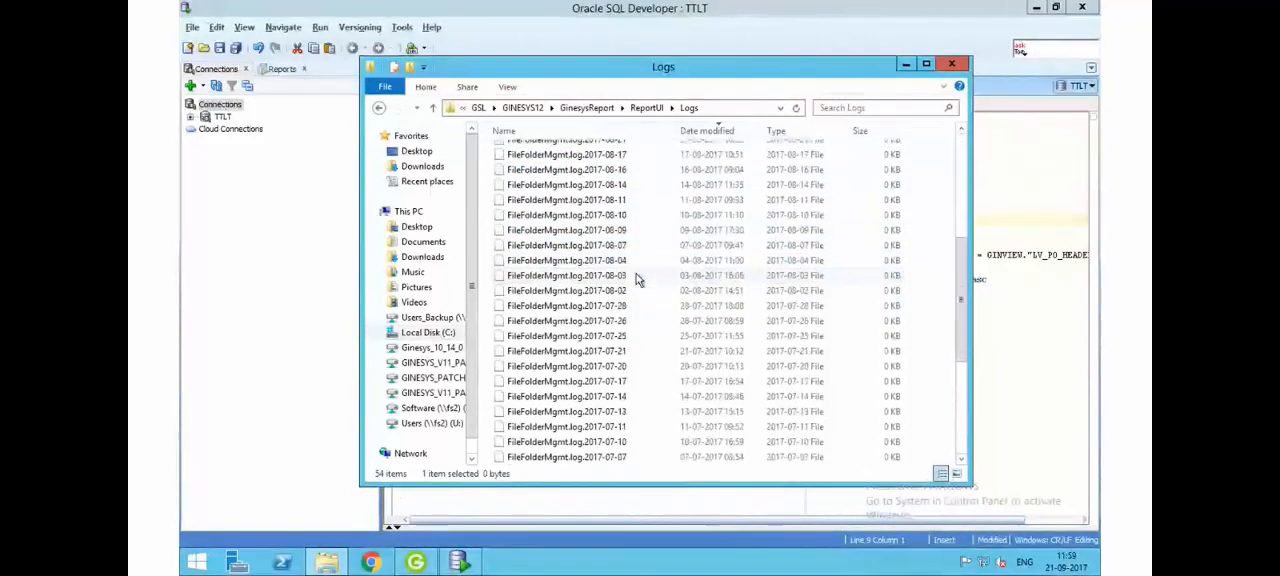
scroll(637, 279, "up", 8)
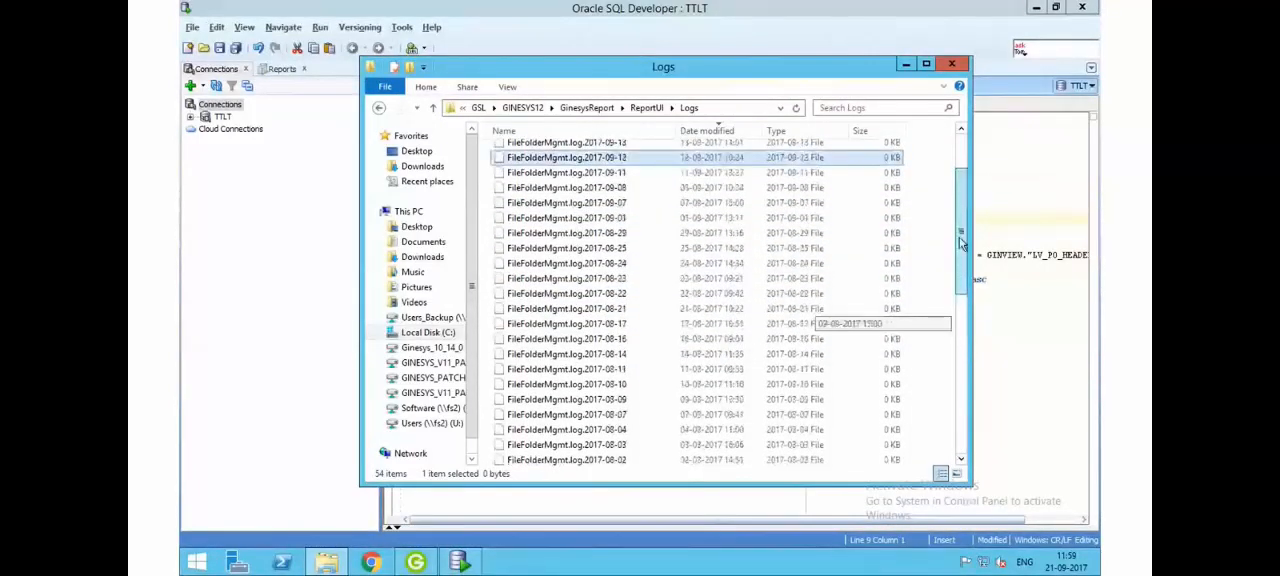
left_click(537, 153)
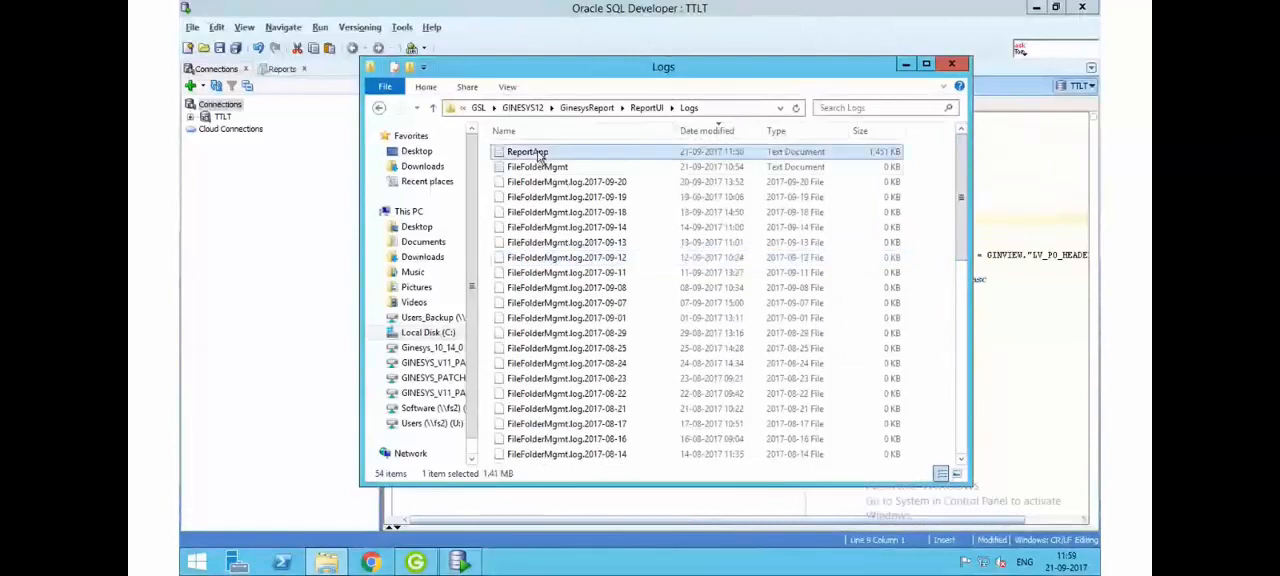
left_click(951, 64)
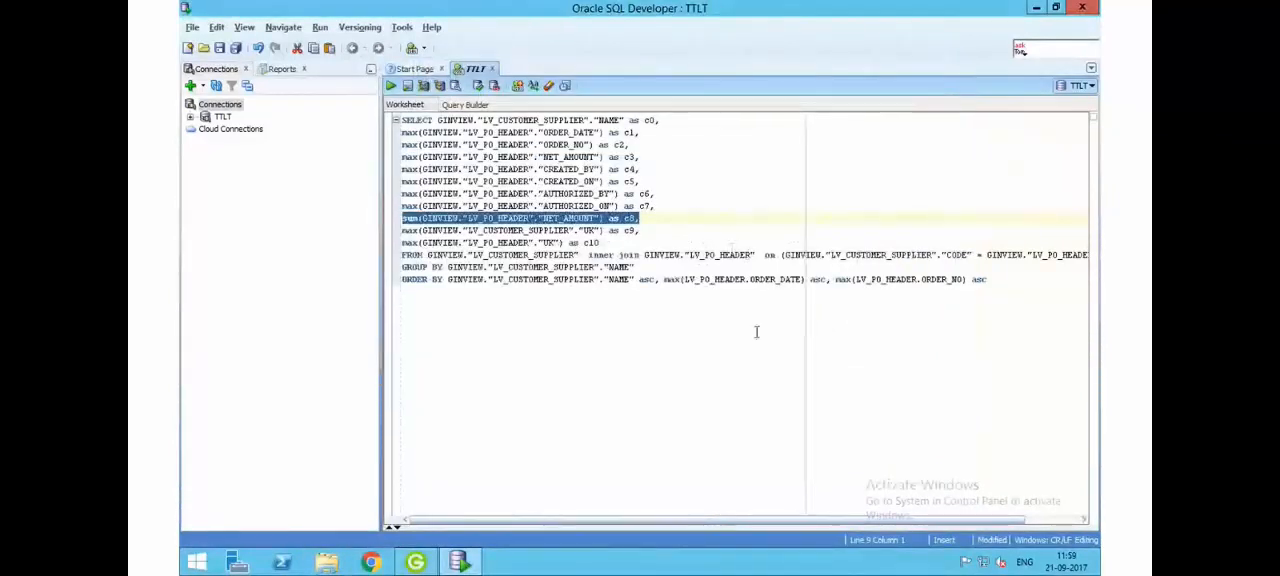
left_click(775, 281)
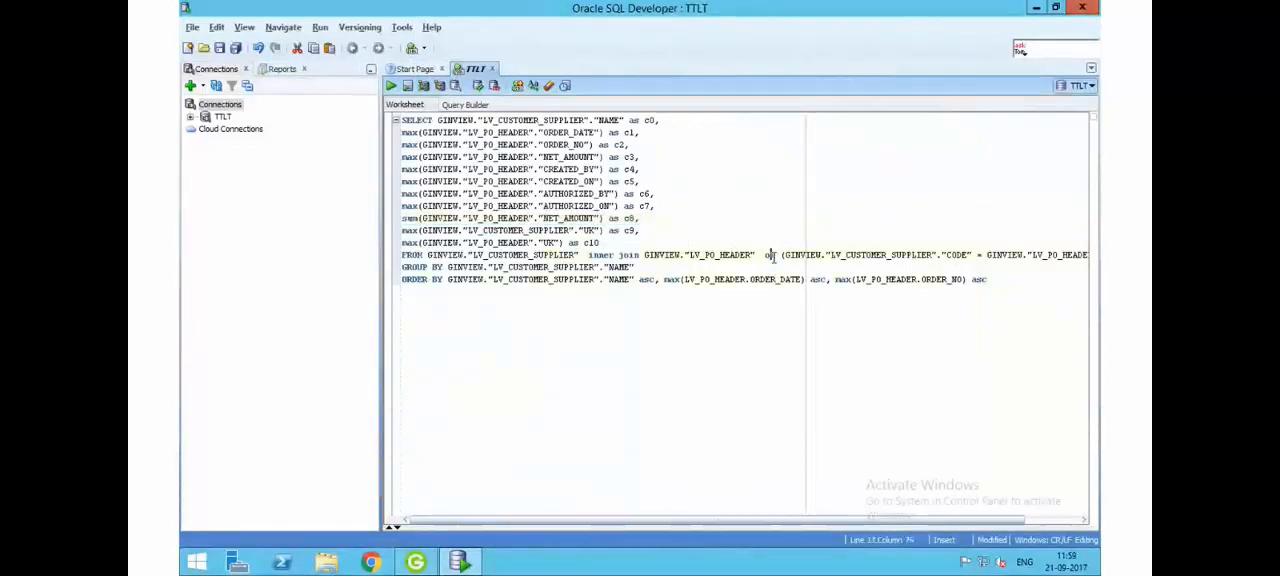
left_click(773, 257)
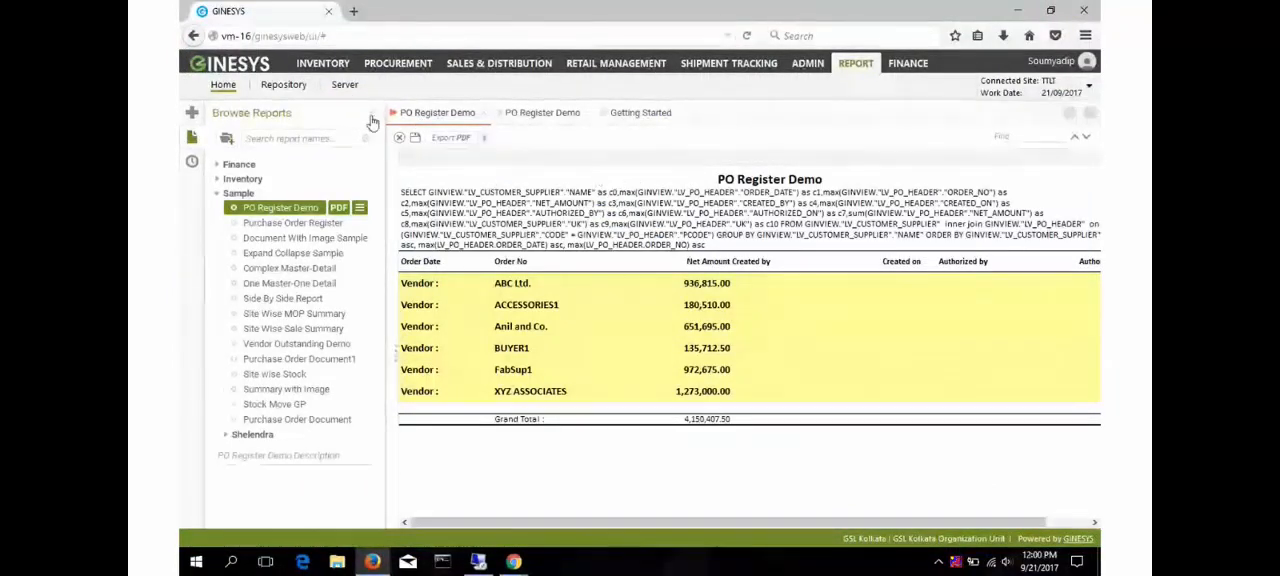
- Open Other Settings in the GINESYS report server administration, checking the webinar's attendee list in Chrome in between
left_click(344, 86)
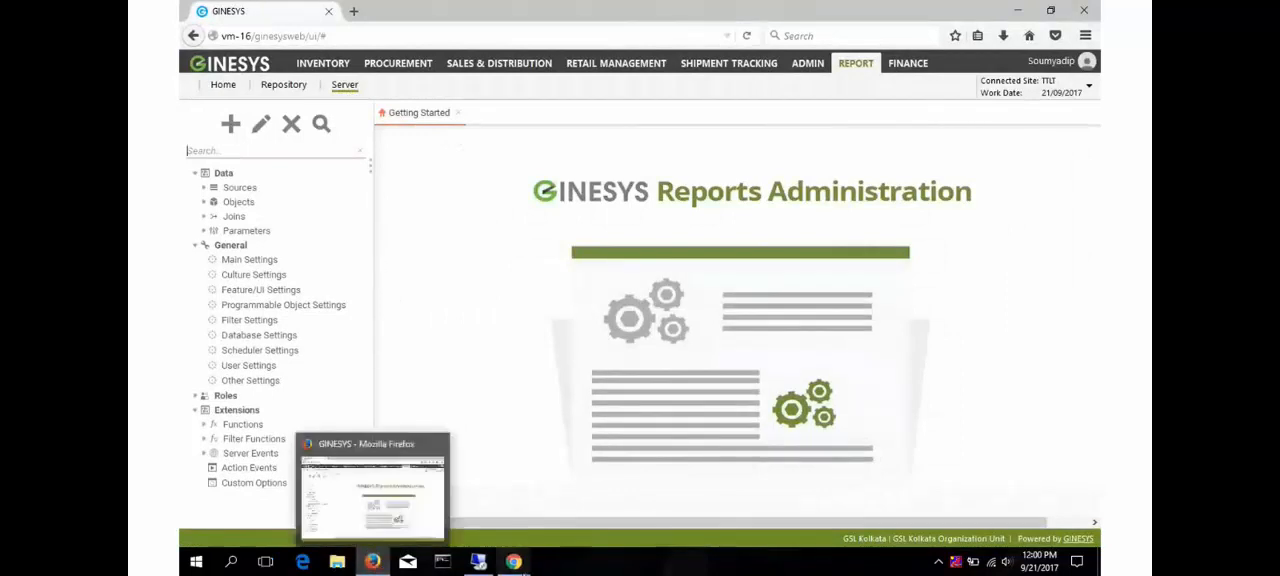
mouse_move(514, 561)
left_click(453, 509)
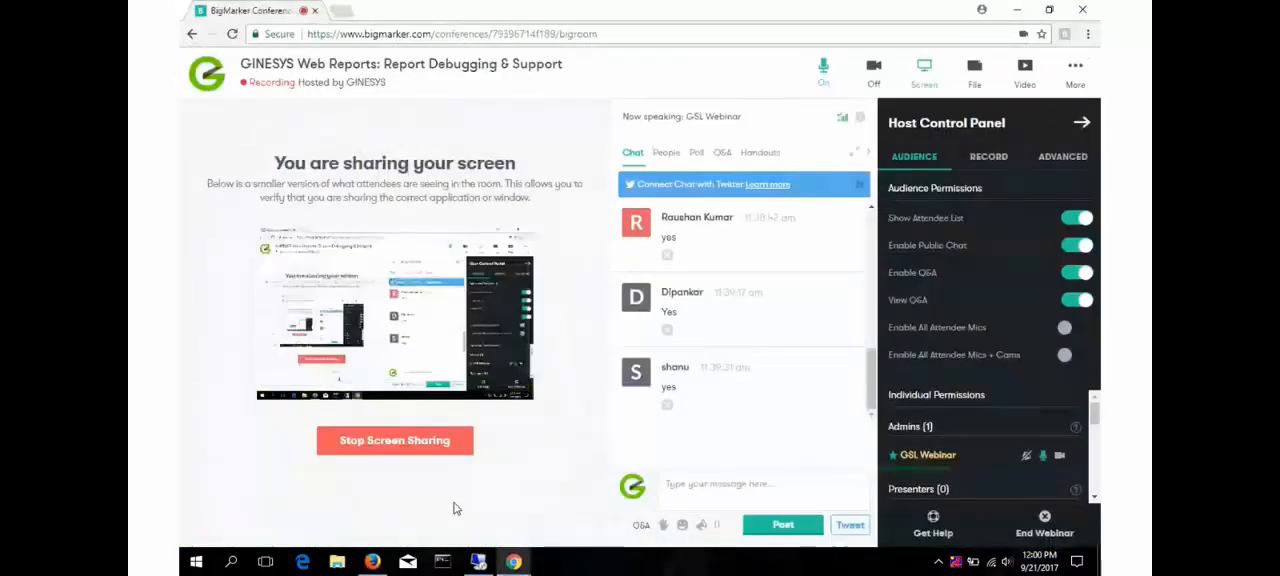
scroll(1070, 458, "down", 3)
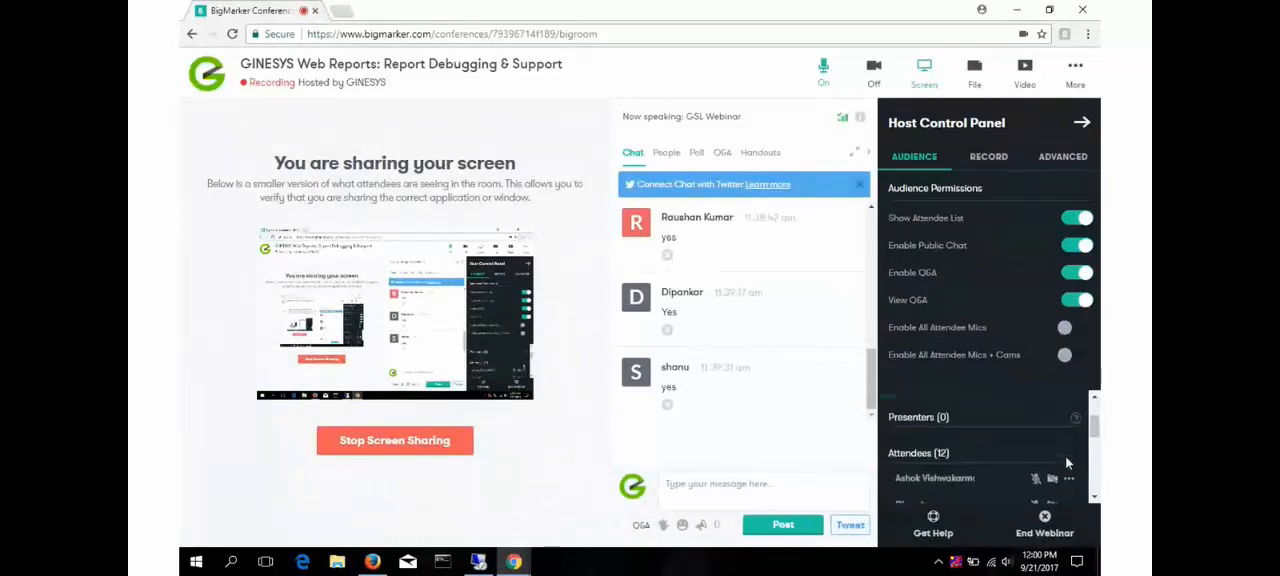
left_click(372, 561)
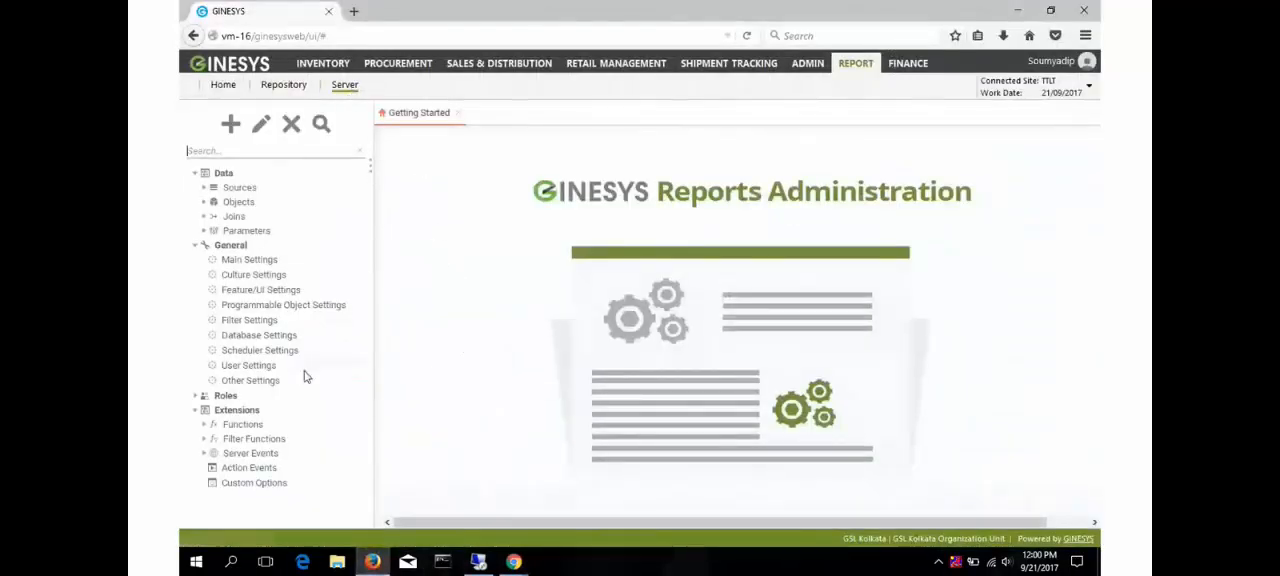
left_click(232, 380)
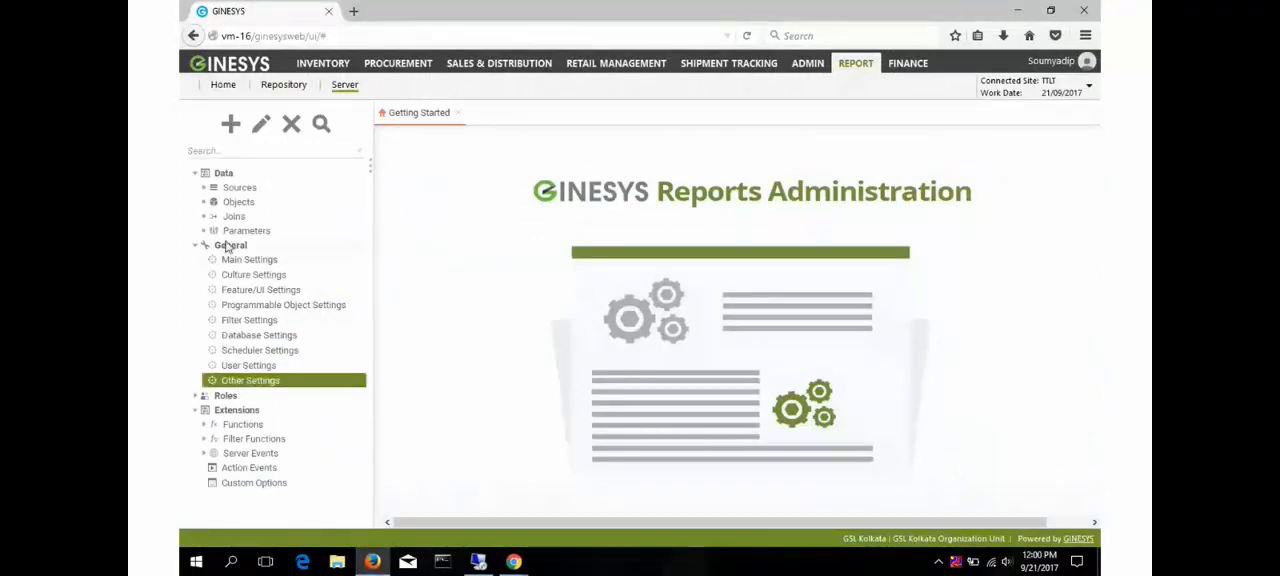
double_click(246, 385)
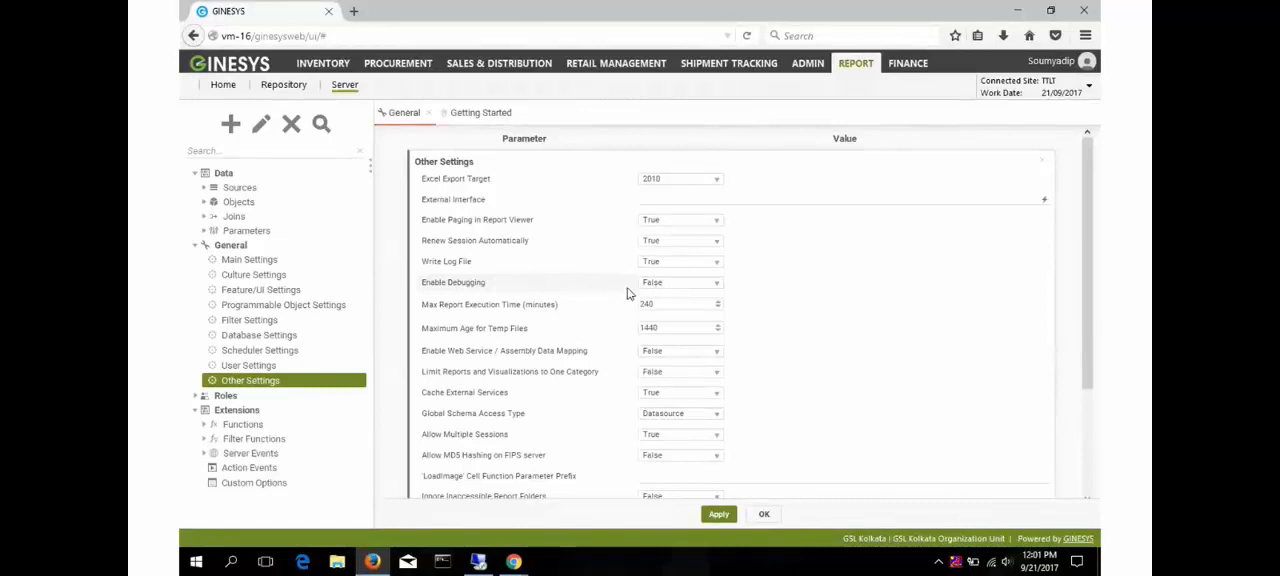
- Set Enable Debugging to True in Other Settings and apply the change
left_click(676, 286)
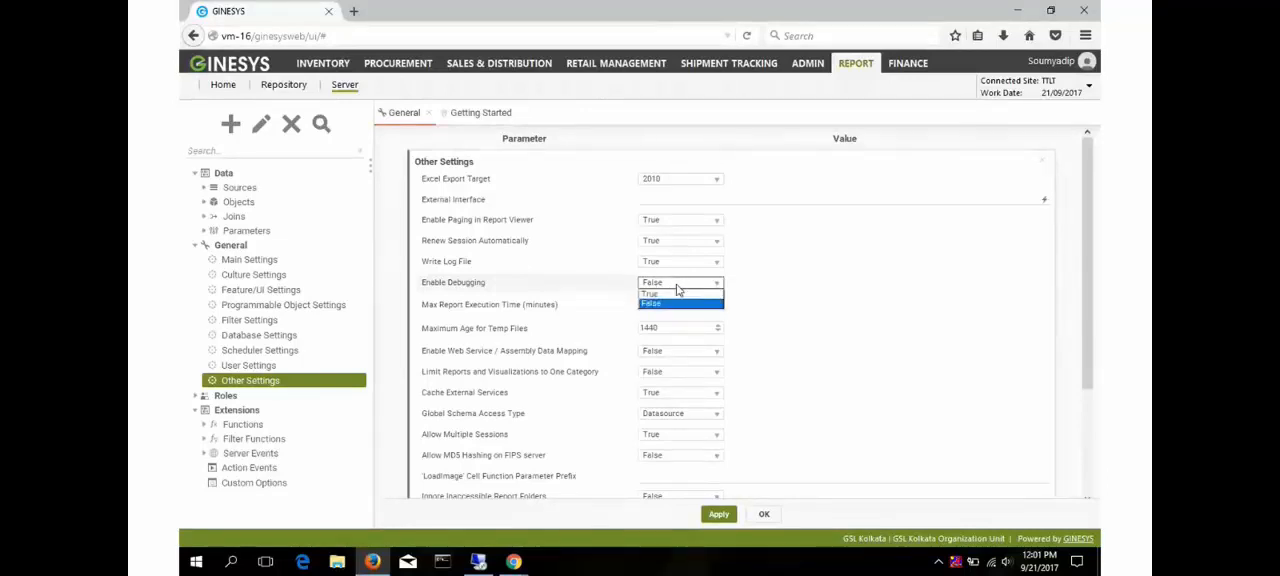
left_click(677, 294)
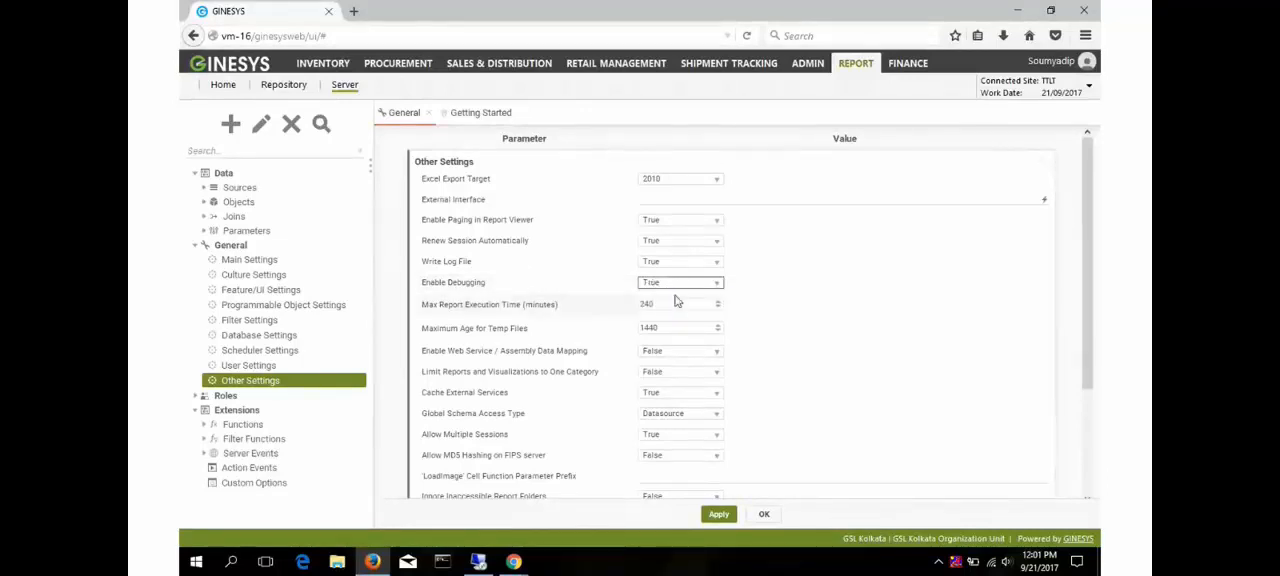
left_click(720, 515)
- Return to the reports home page and run the PO Register Demo report from the Sample folder
left_click(222, 86)
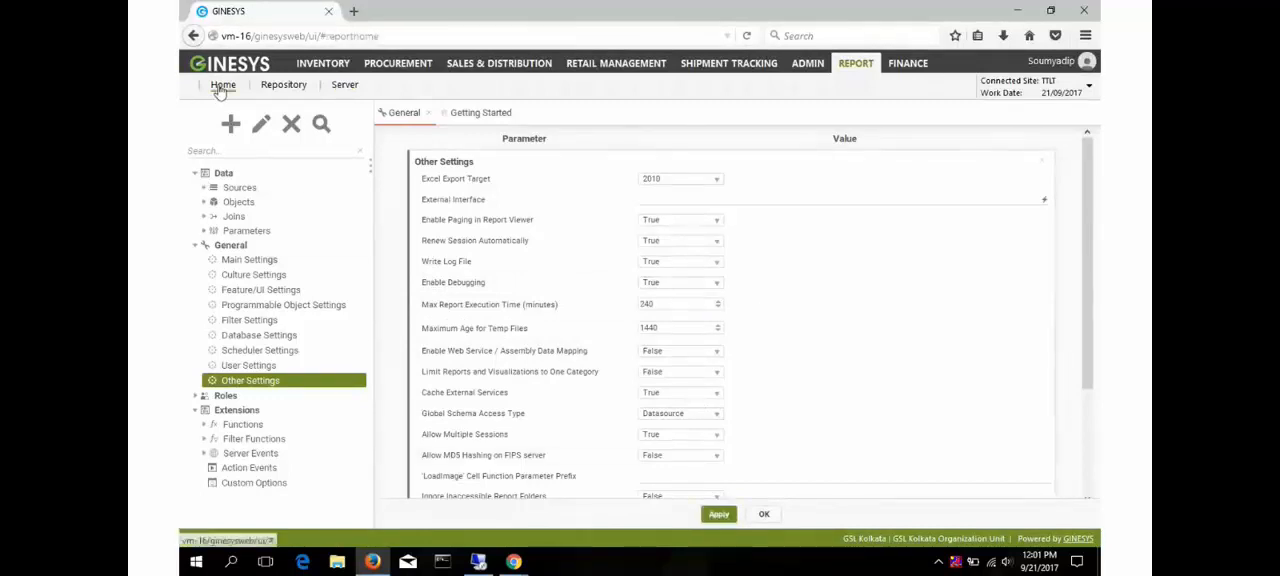
left_click(221, 87)
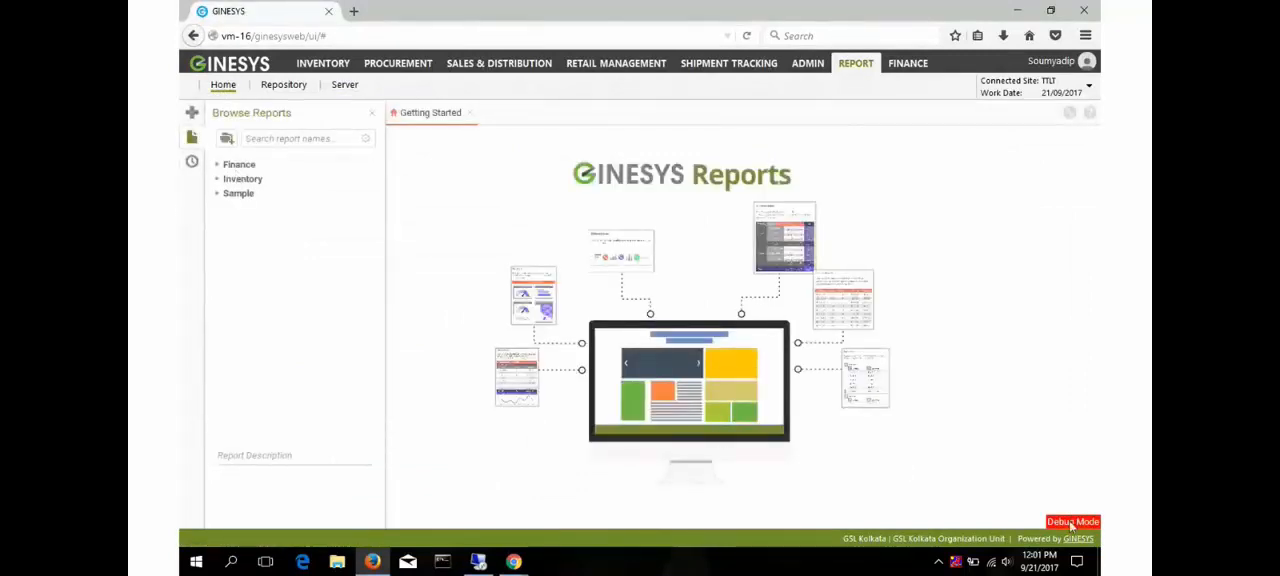
mouse_move(1070, 526)
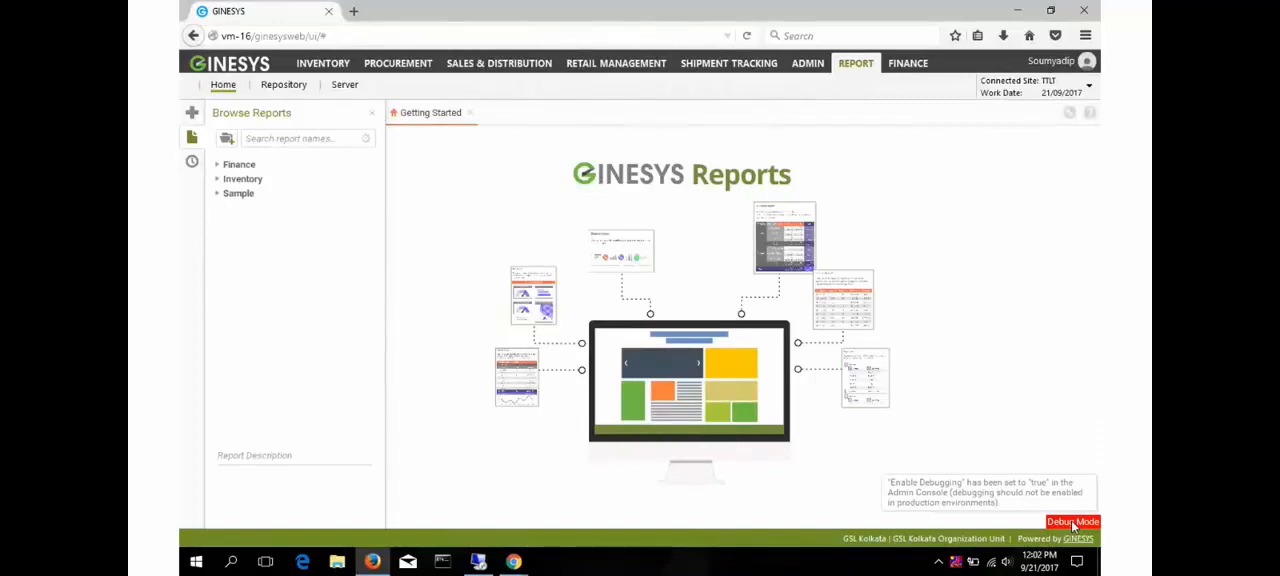
left_click(217, 194)
left_click(295, 210)
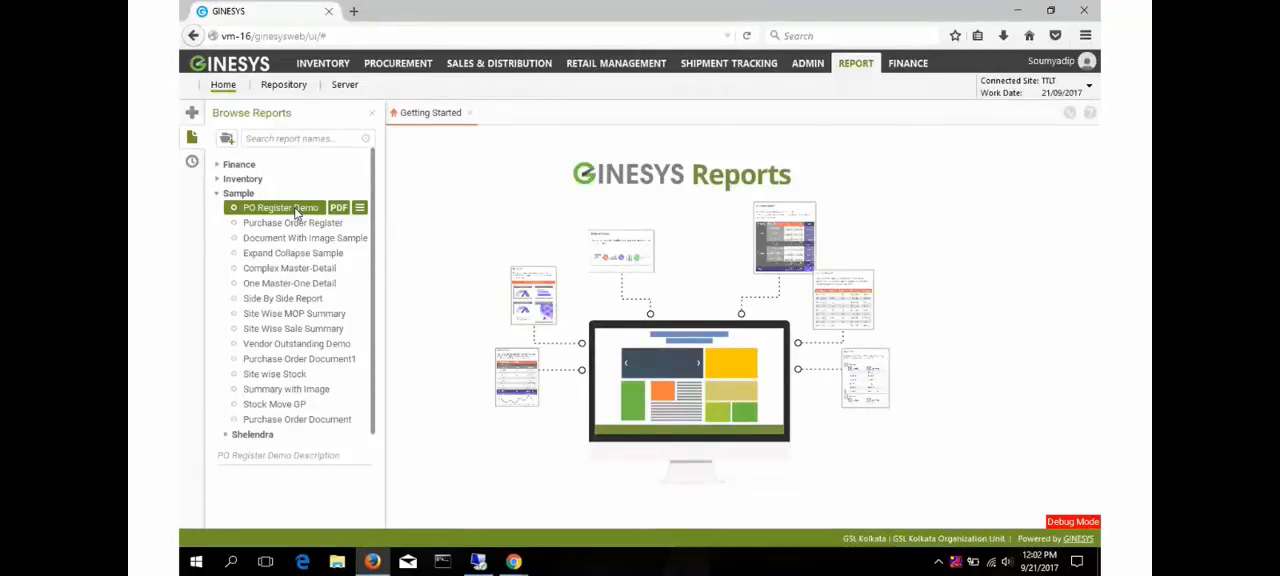
right_click(287, 213)
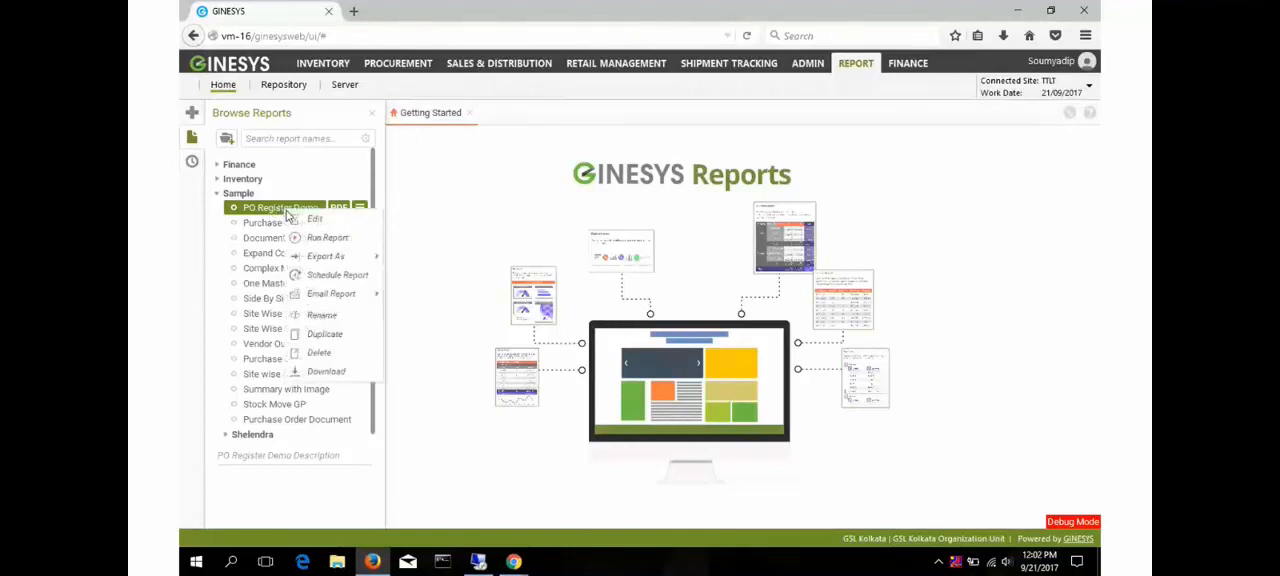
left_click(322, 237)
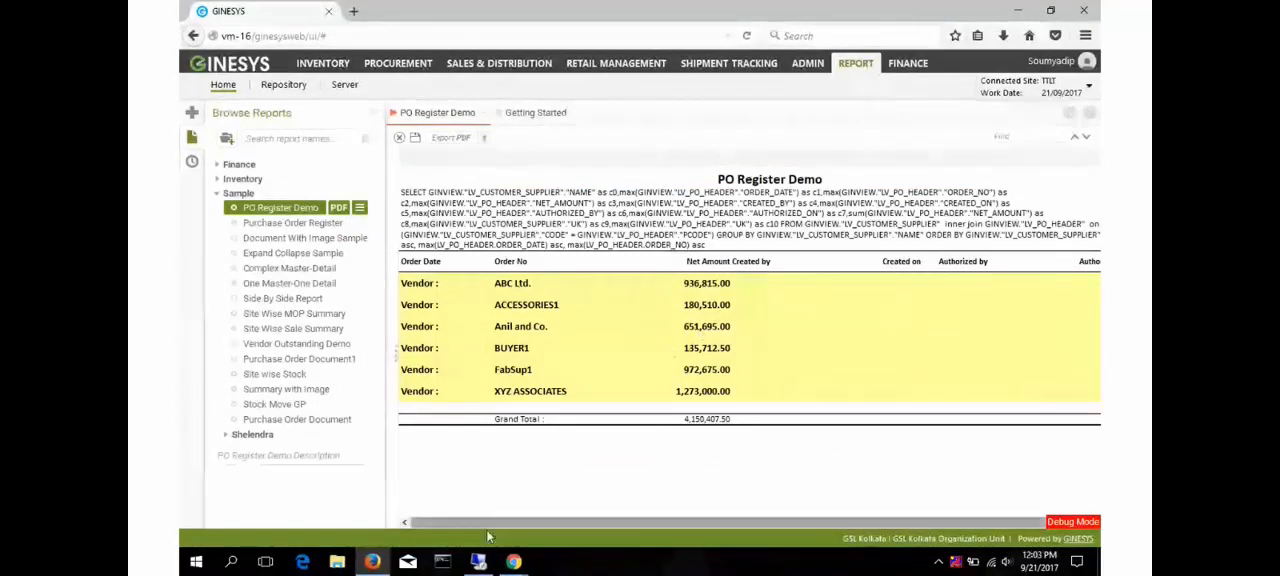
- Switch to File Explorer on the remote server and browse to C:\GSL\GINESYS12\GinesysReport\ReportUI\Debug
left_click(480, 562)
mouse_move(483, 568)
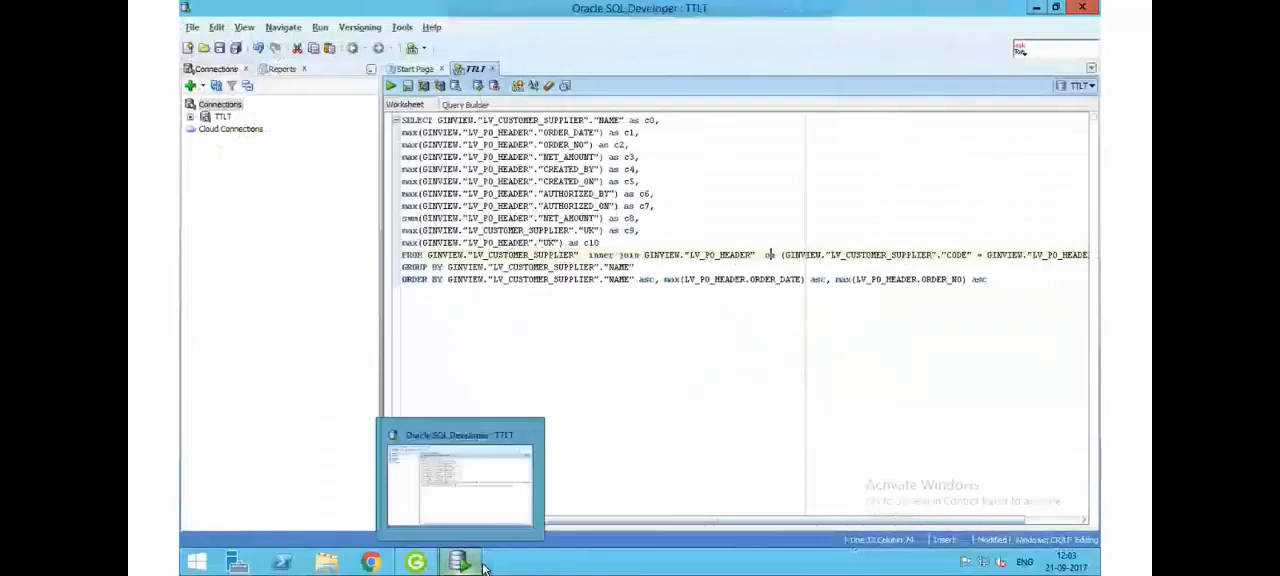
left_click(329, 564)
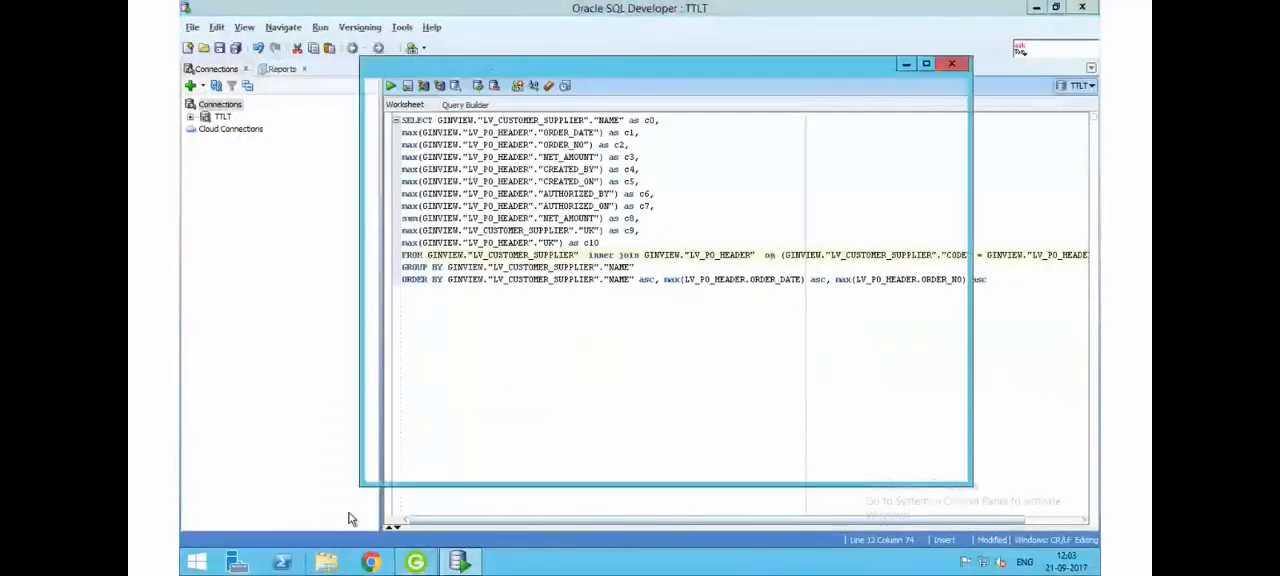
left_click(437, 334)
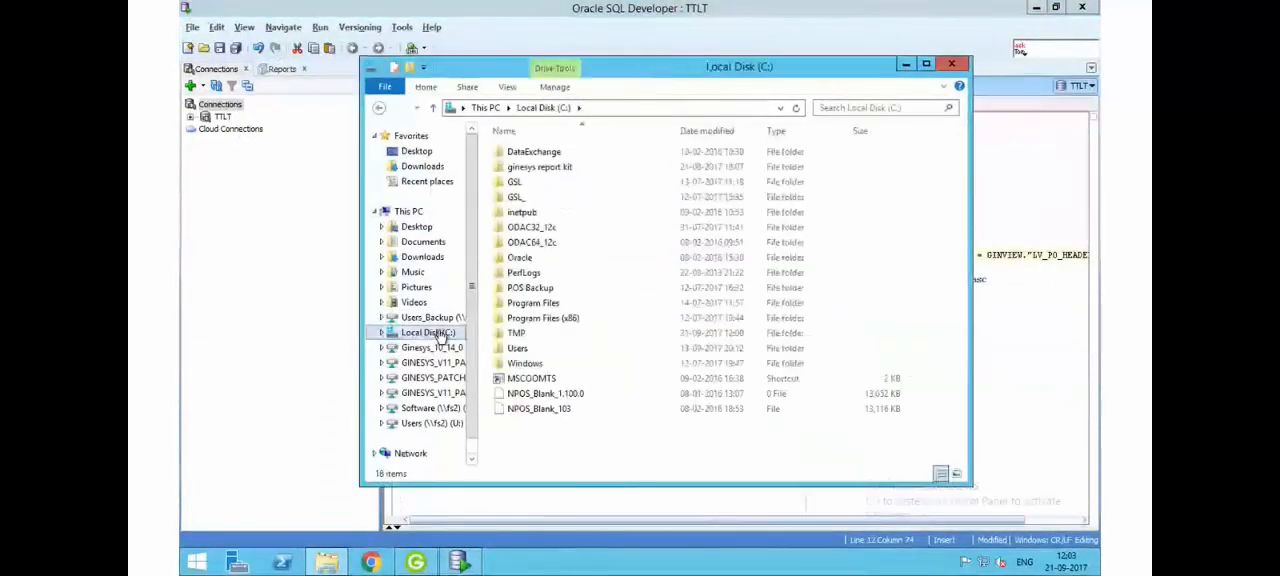
double_click(517, 183)
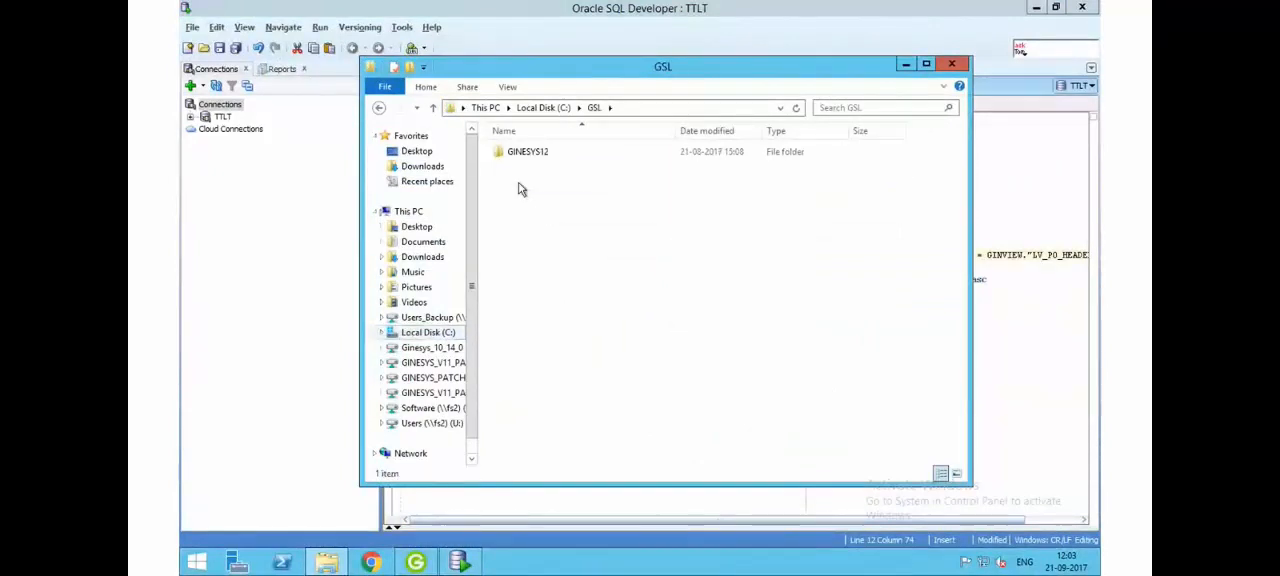
double_click(517, 152)
double_click(521, 168)
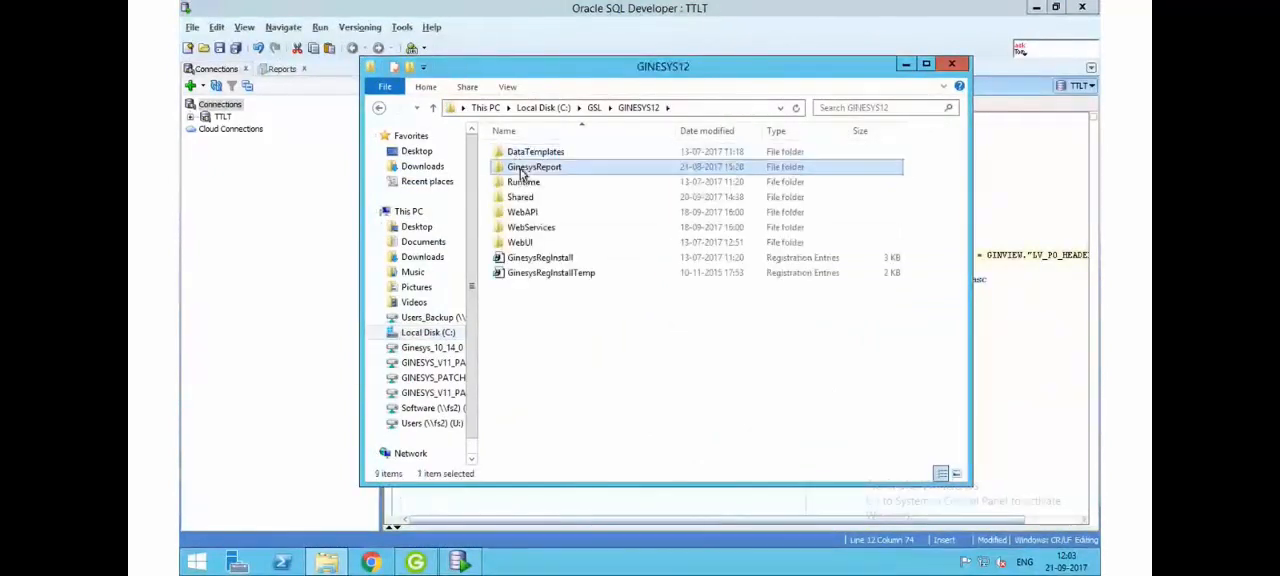
double_click(523, 213)
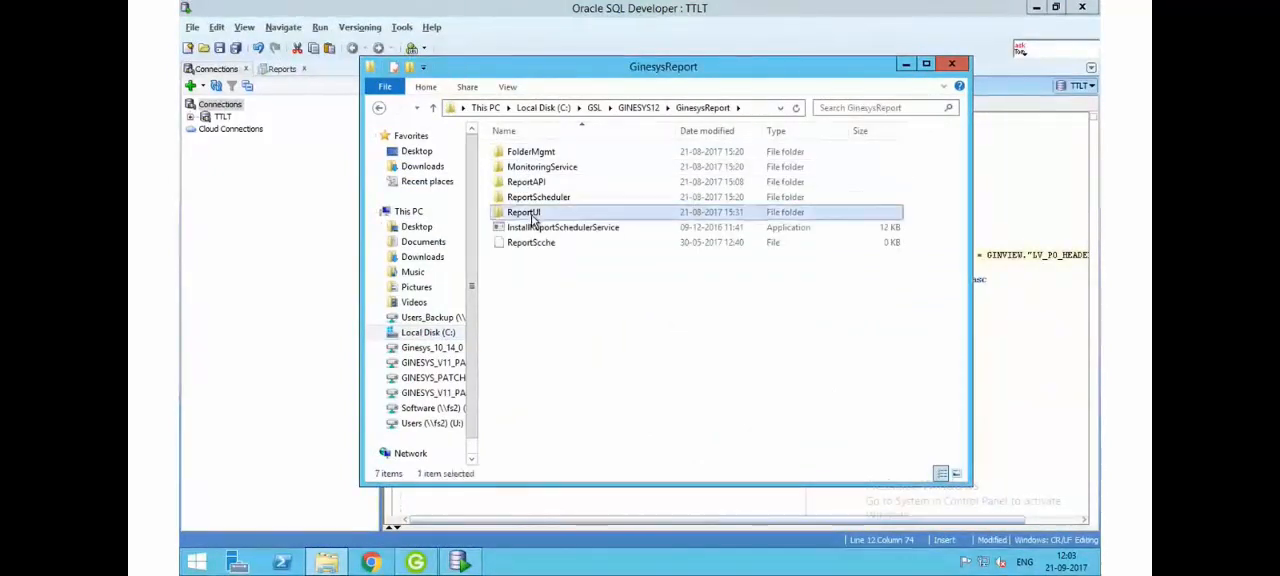
left_click(533, 203)
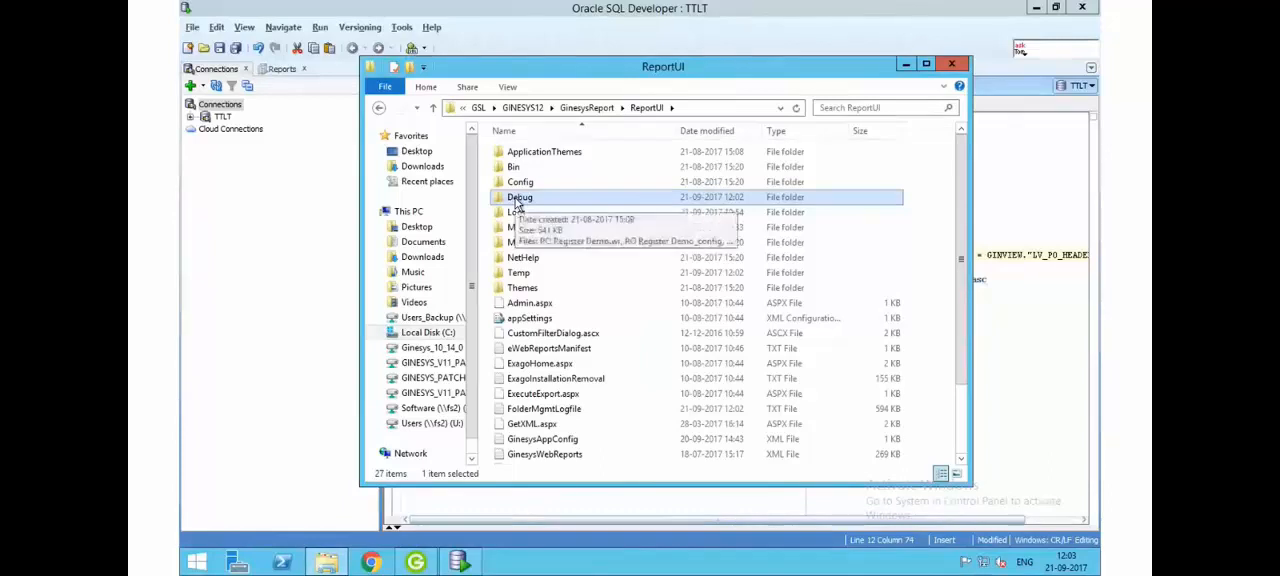
double_click(517, 200)
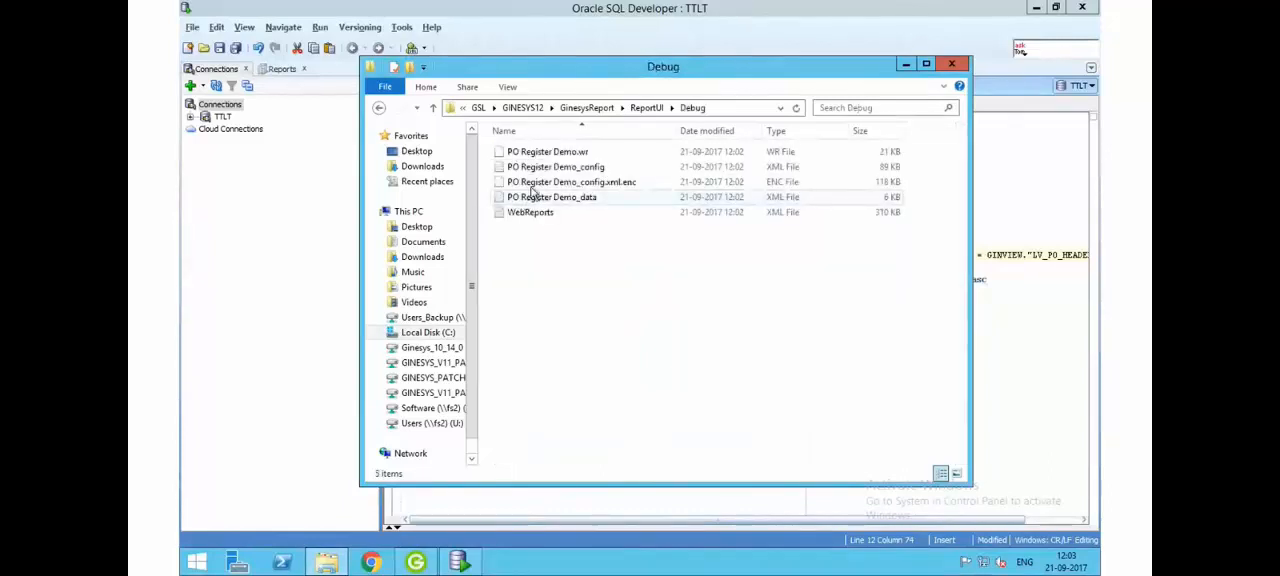
- Examine the PO Register Demo debug files, singling out the .wr, config, encrypted config and data files in turn
left_click(566, 153)
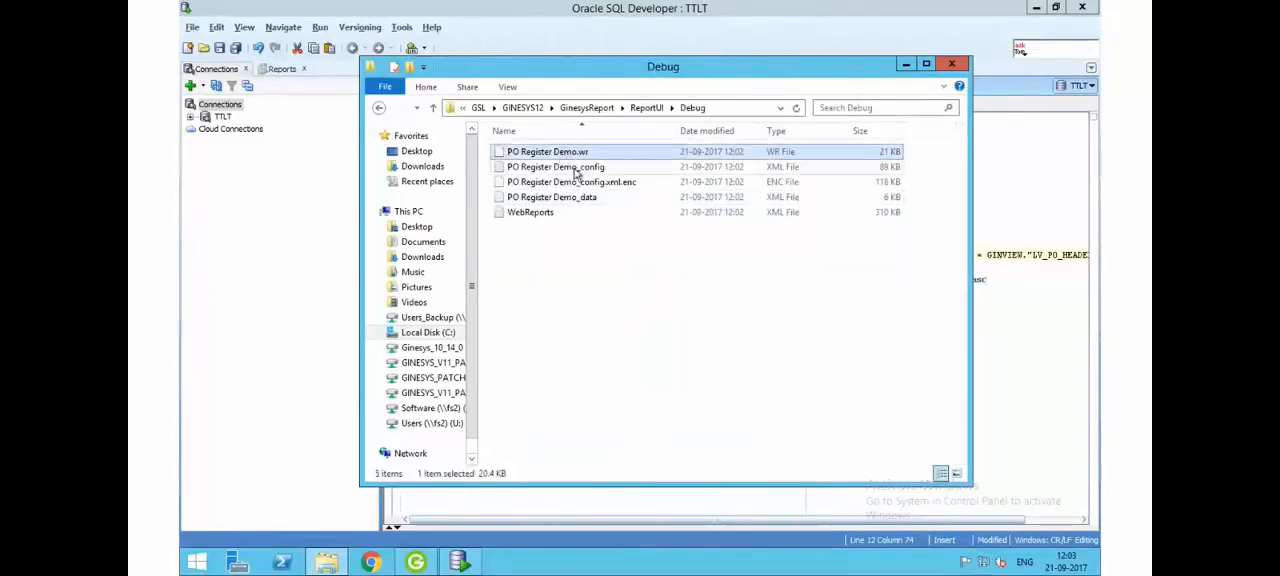
left_click(576, 167)
left_click(578, 182)
left_click(580, 197)
left_click(577, 182)
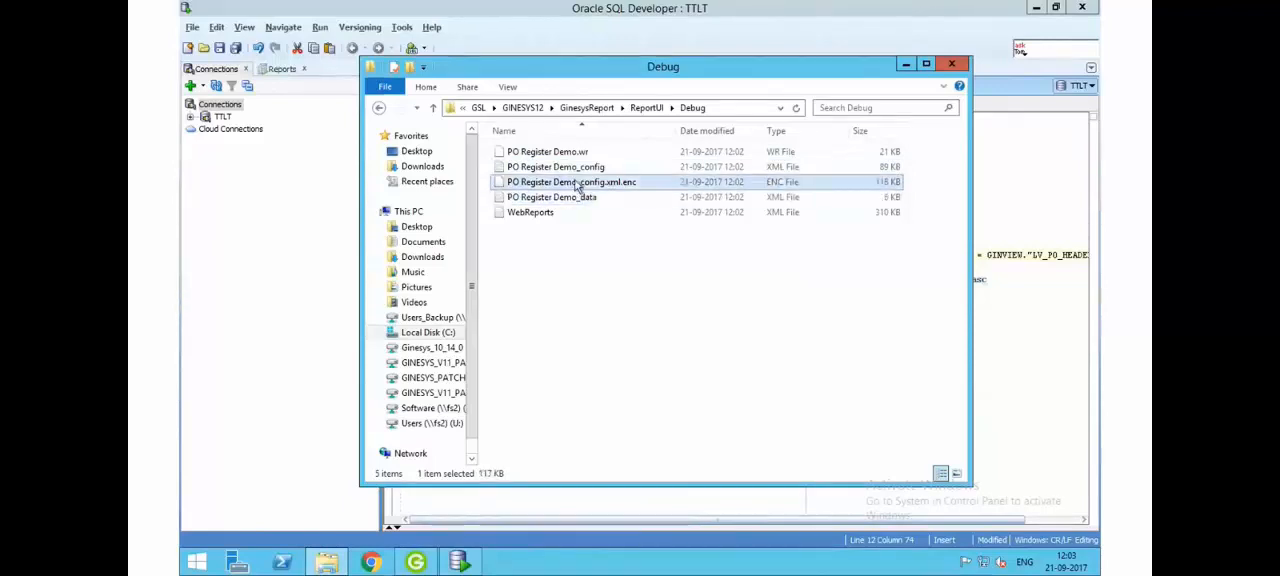
left_click(569, 168)
left_click(566, 153)
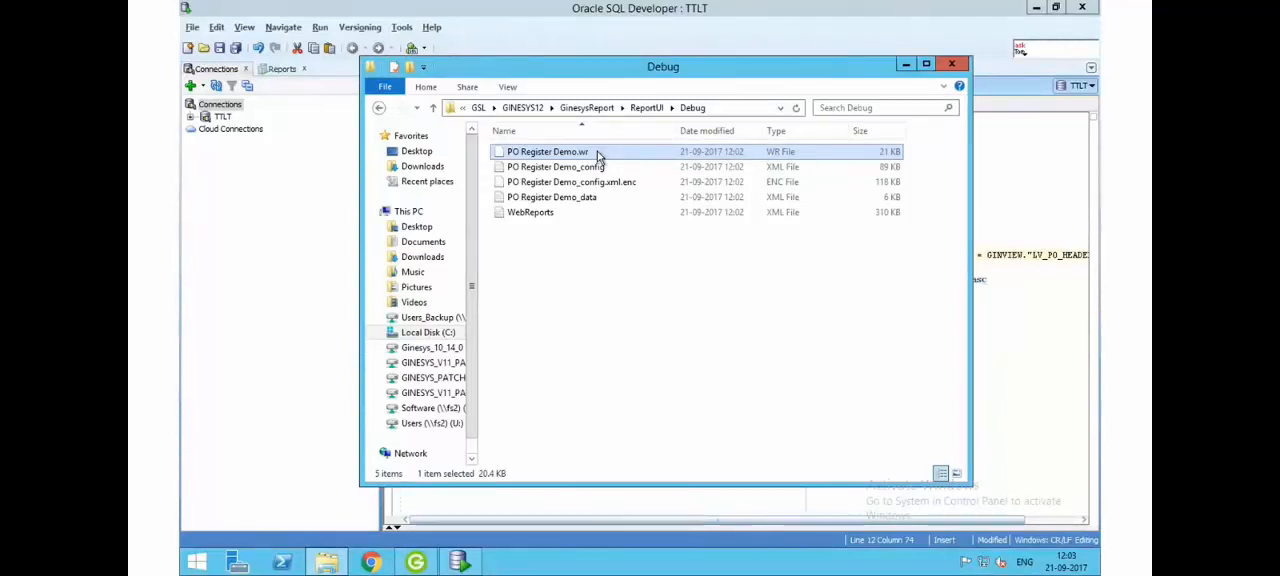
left_click(520, 201)
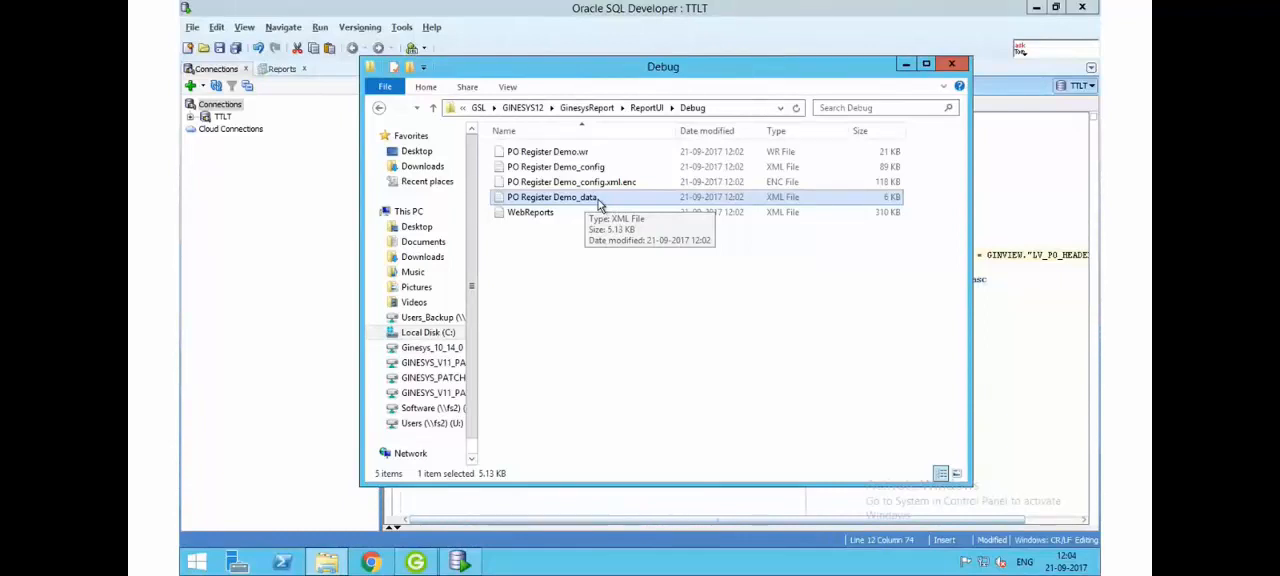
left_click(611, 172)
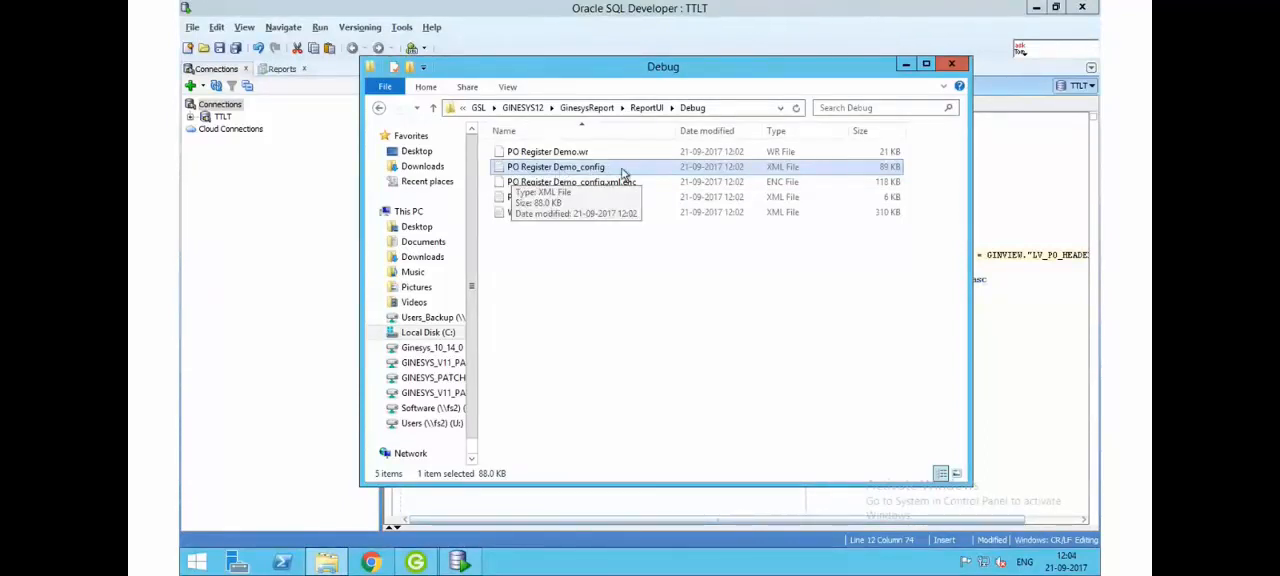
left_click(586, 153)
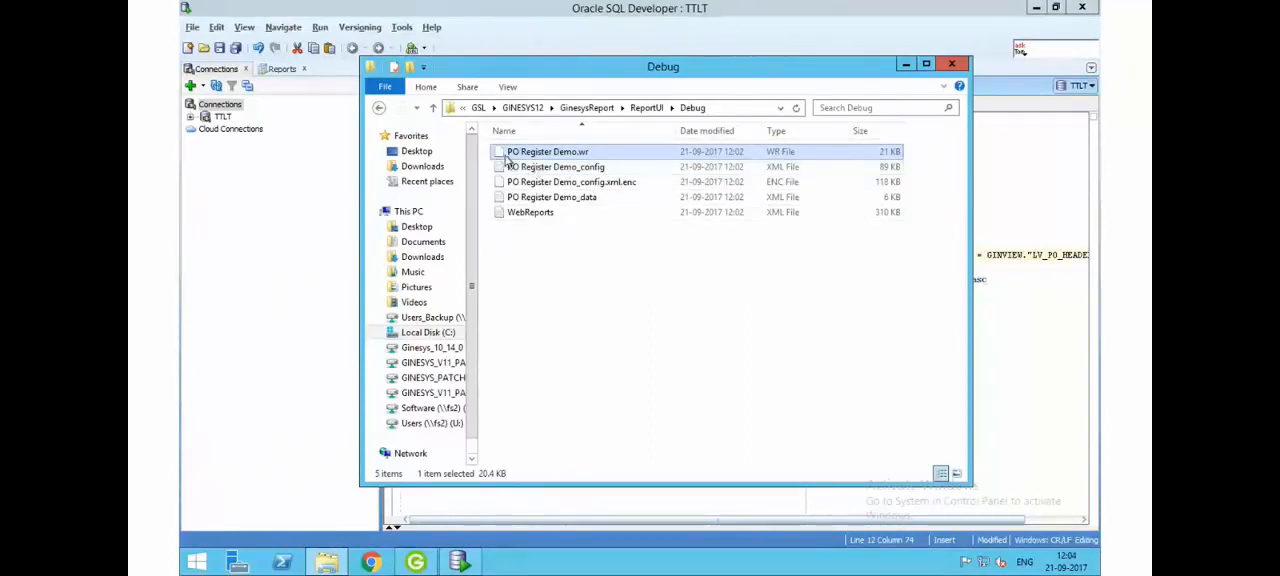
- Add the PO Register Demo_config and PO Register Demo_data XML files to the selection with PO Register Demo.wr
left_click(601, 170, "ctrl")
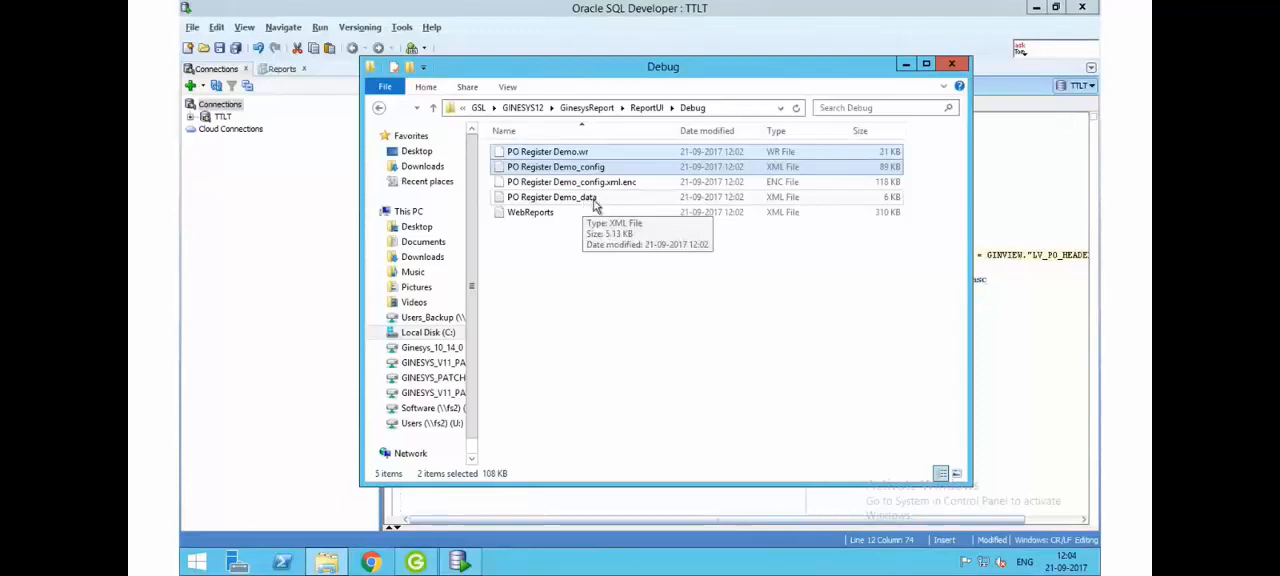
left_click(595, 203, "ctrl")
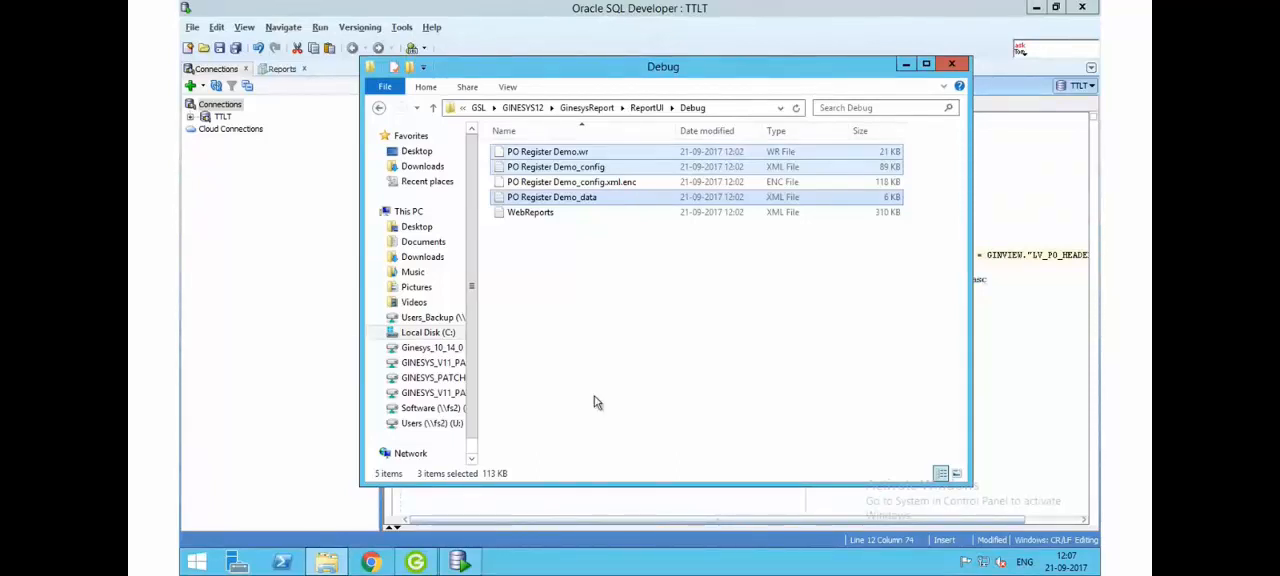
- Minimise the remote server session and switch to the BigMarker webinar page to check the chat and attendee list
mouse_move(622, 8)
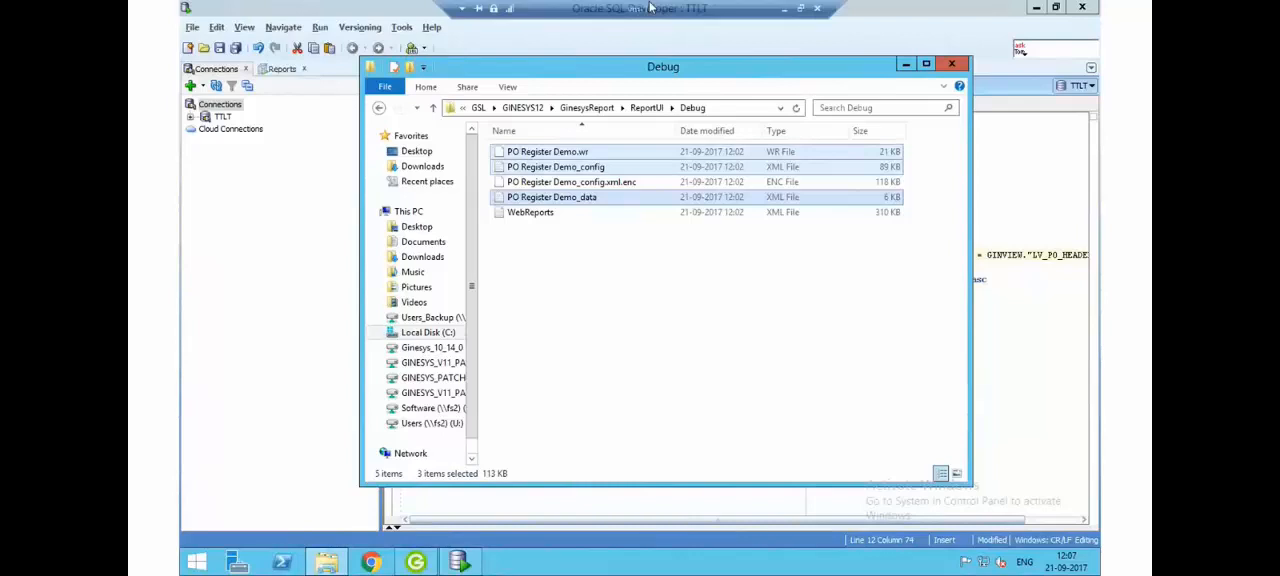
left_click(785, 12)
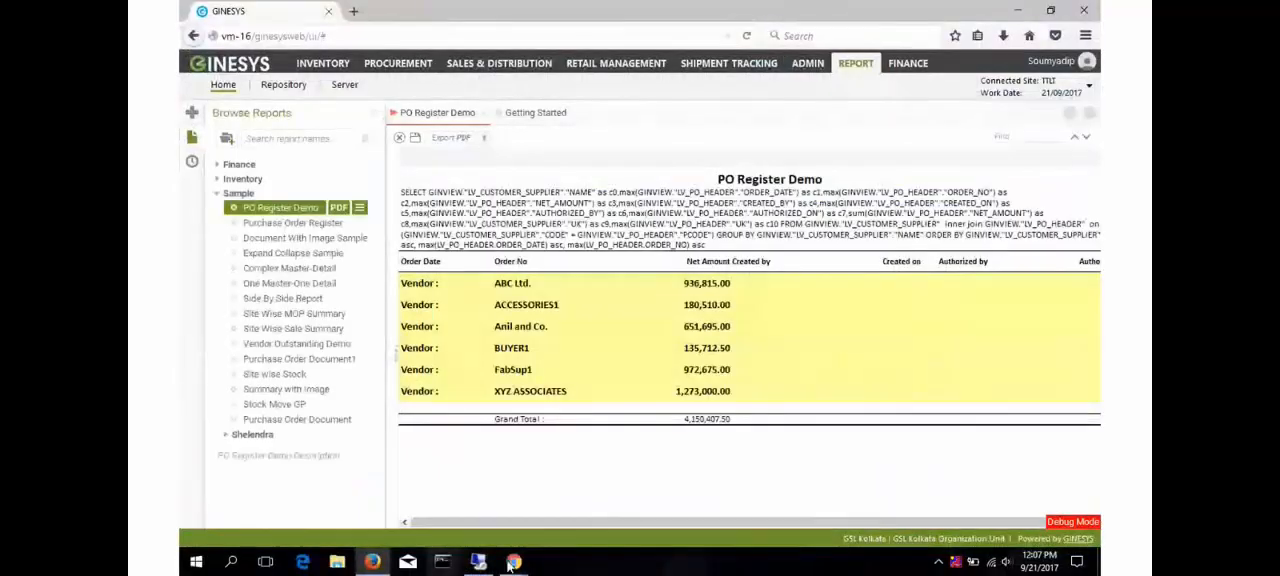
mouse_move(527, 566)
left_click(423, 500)
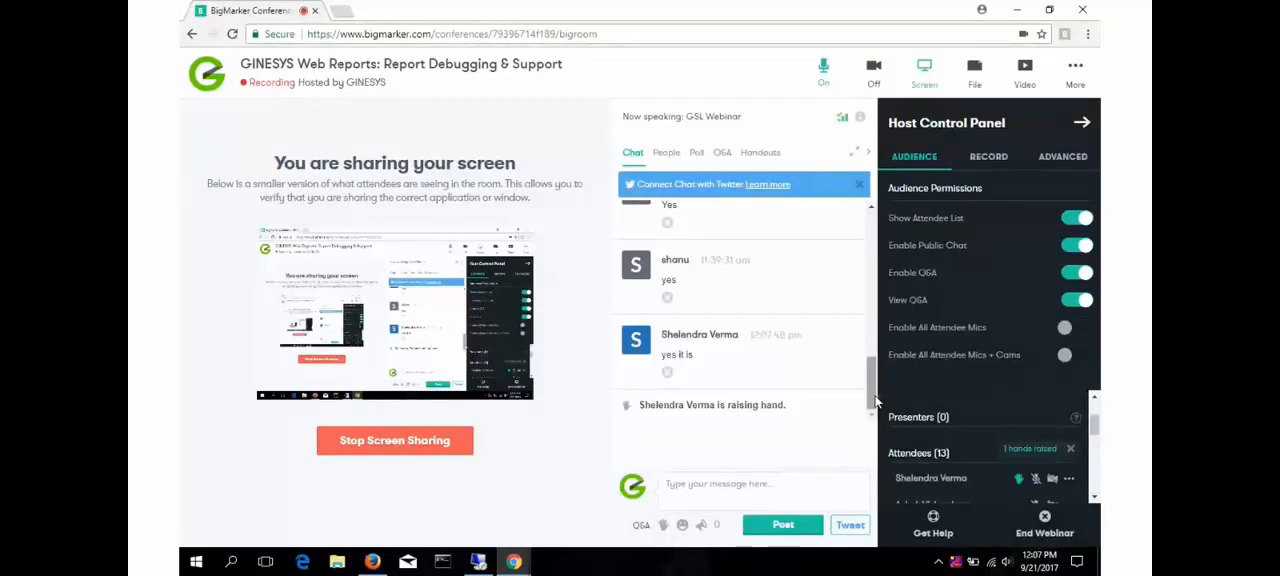
mouse_move(1097, 428)
left_mouse_down()
mouse_move(1097, 482)
mouse_move(1094, 420)
mouse_move(1091, 431)
left_mouse_up()
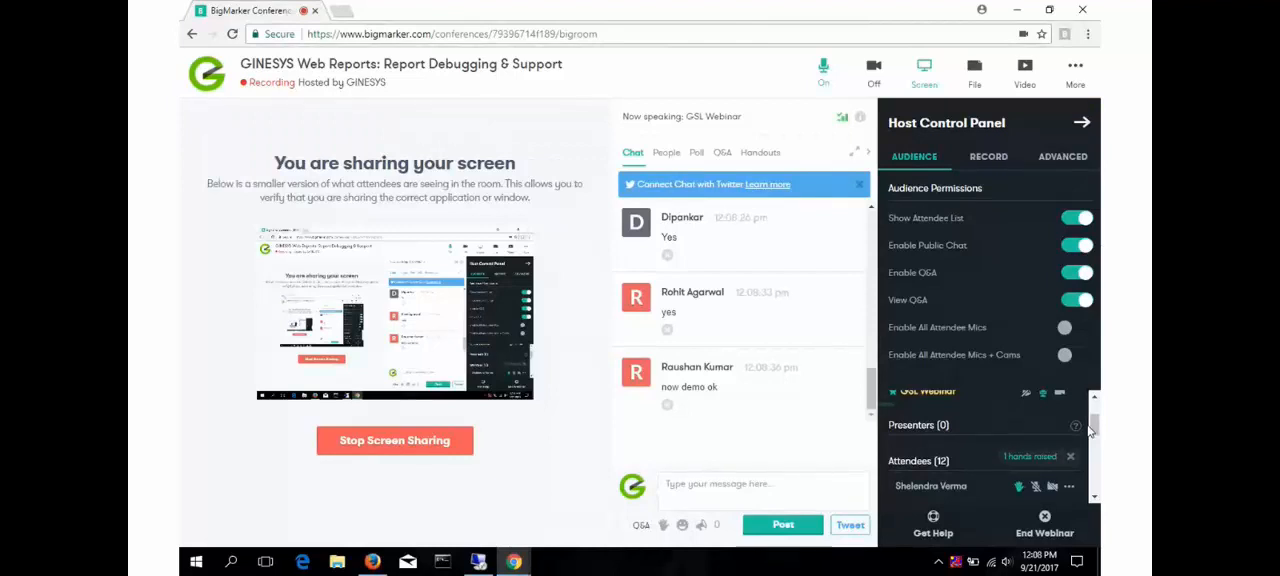
mouse_move(1093, 430)
left_mouse_down()
mouse_move(1095, 491)
mouse_move(1094, 435)
left_mouse_up()
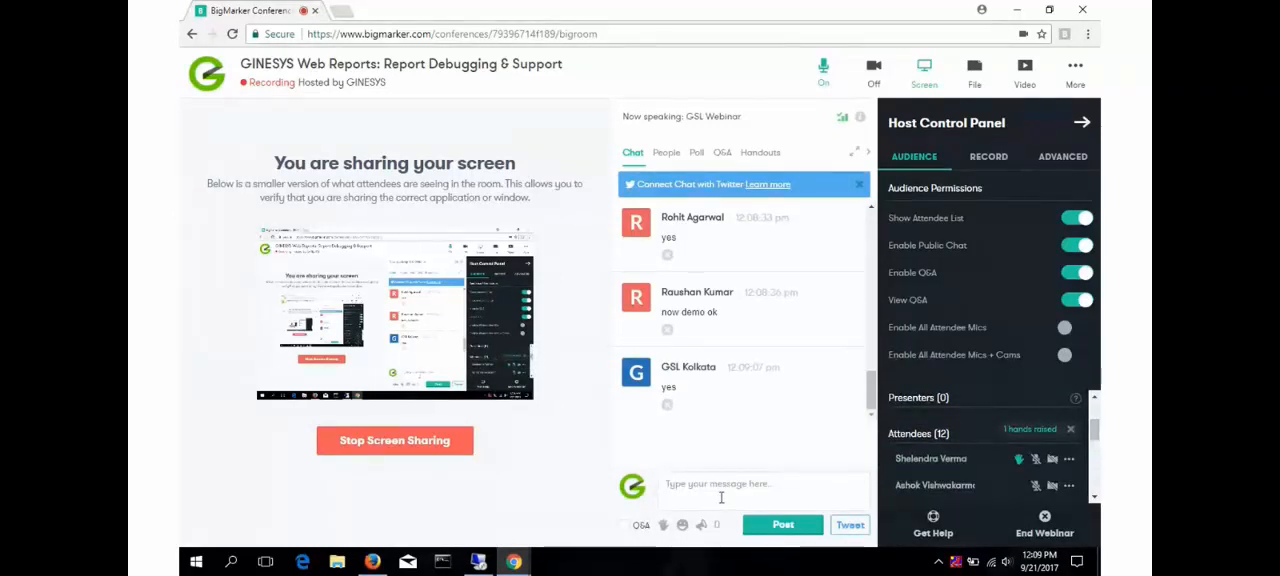
mouse_move(517, 569)
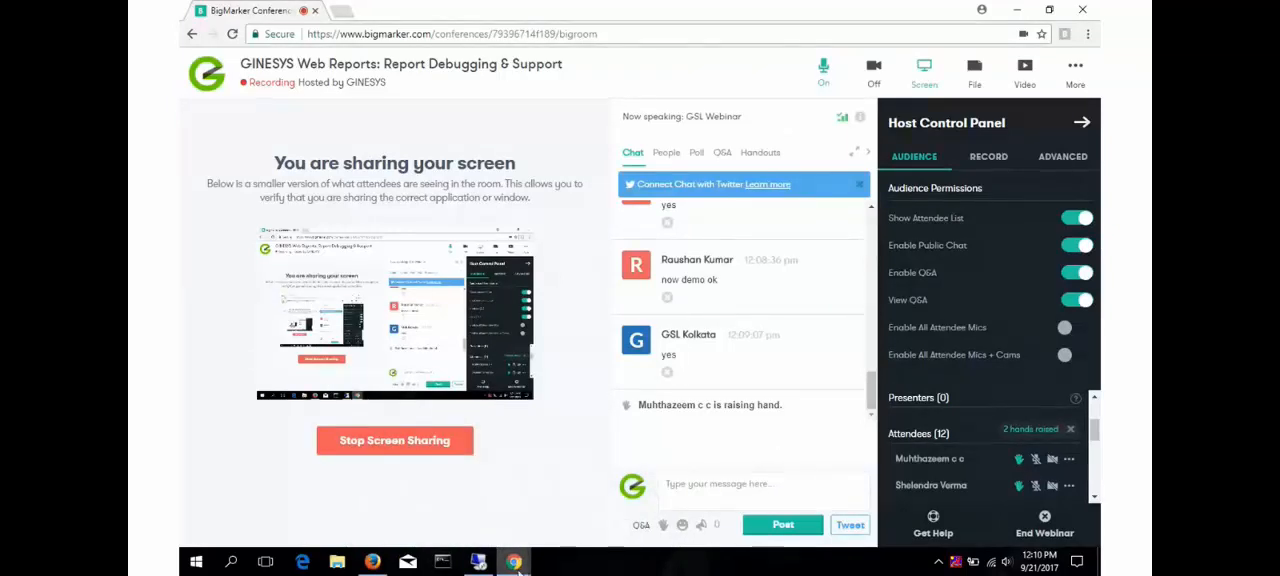
mouse_move(516, 564)
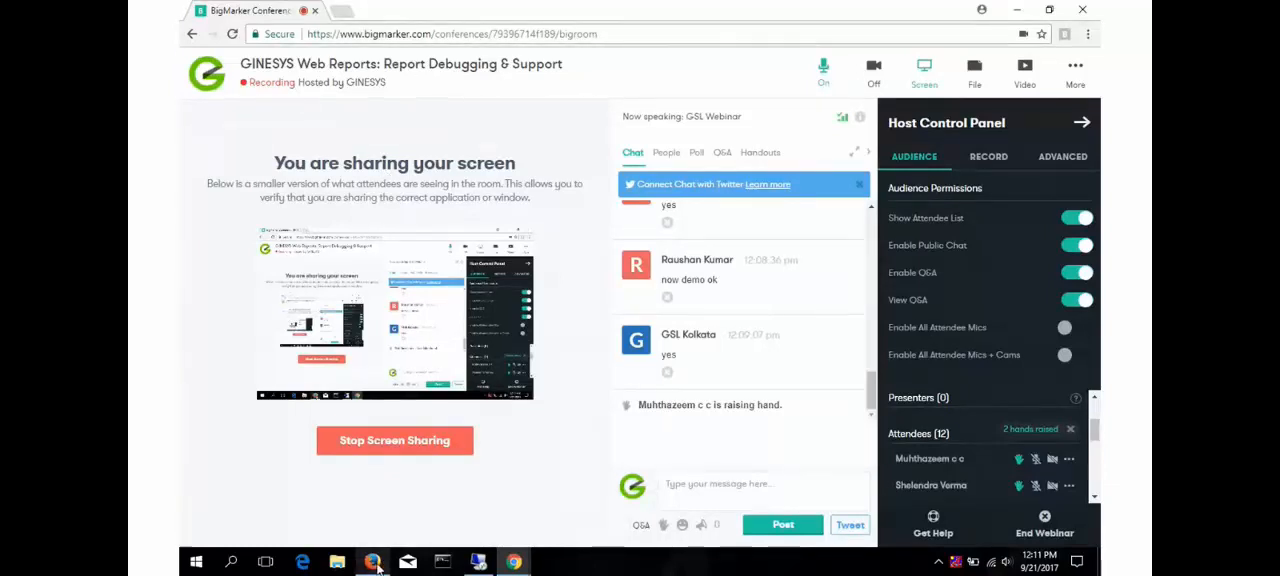
- Switch to Firefox and open Gmail in a new tab
key("alt+Tab")
left_click(353, 11)
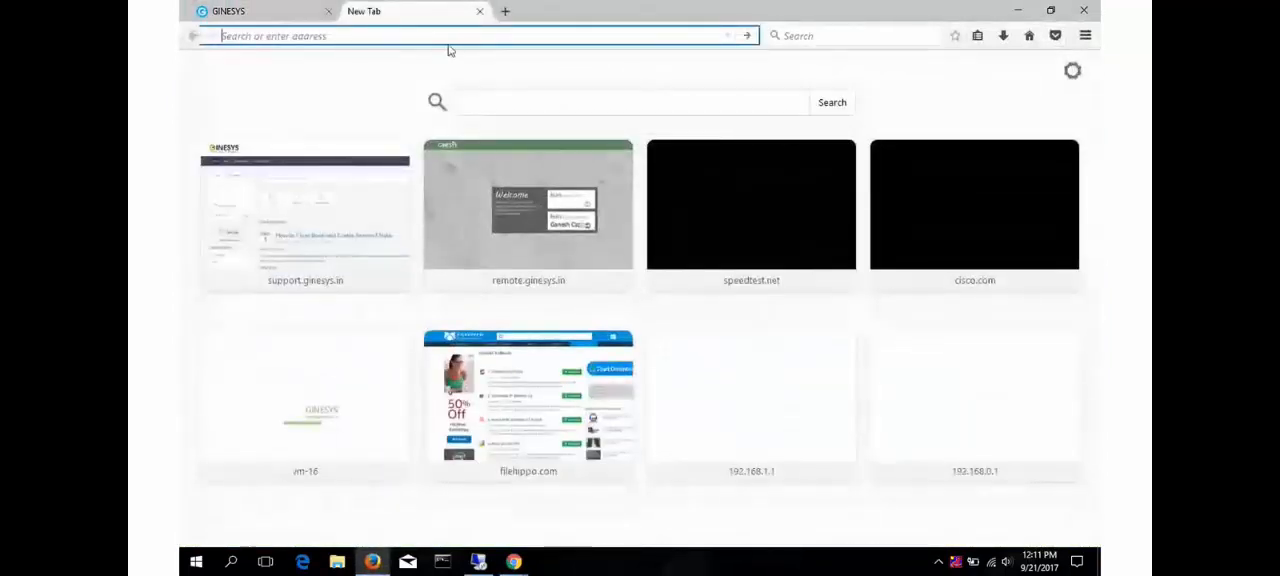
type("gmail.com/")
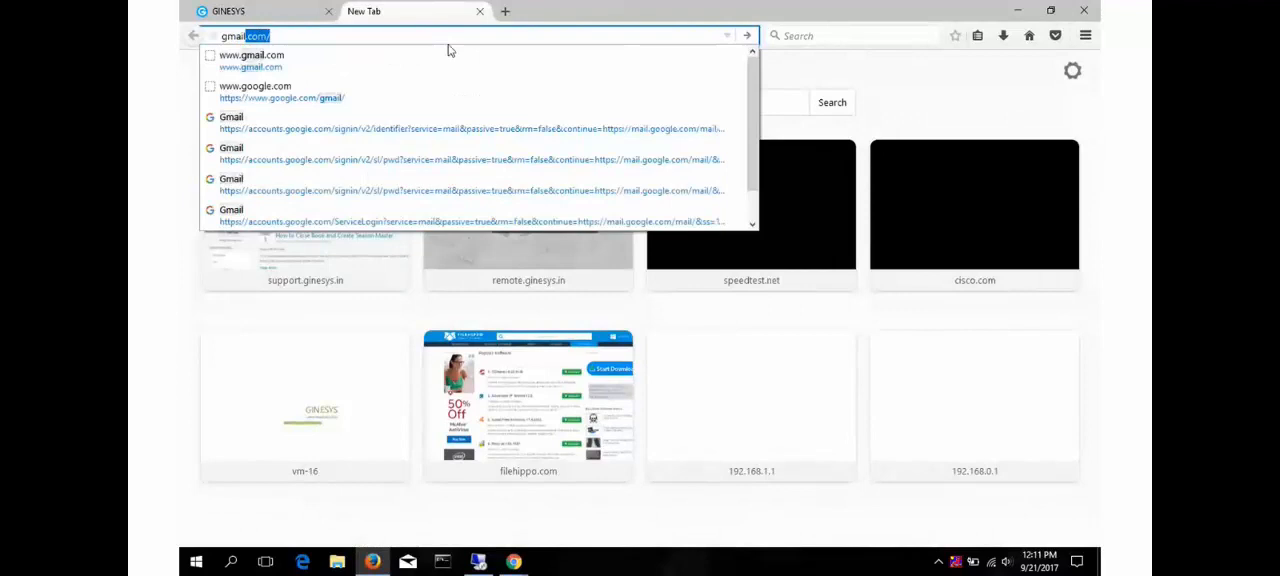
key("Return")
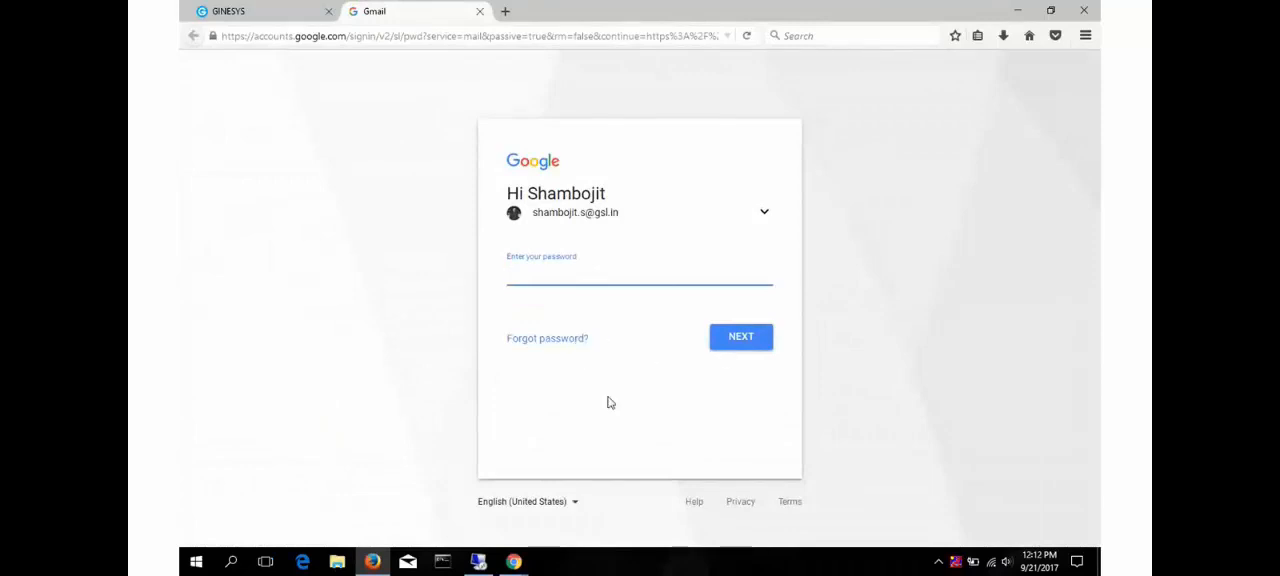
- Choose to use another Google account and submit the account's user name
left_click(764, 217)
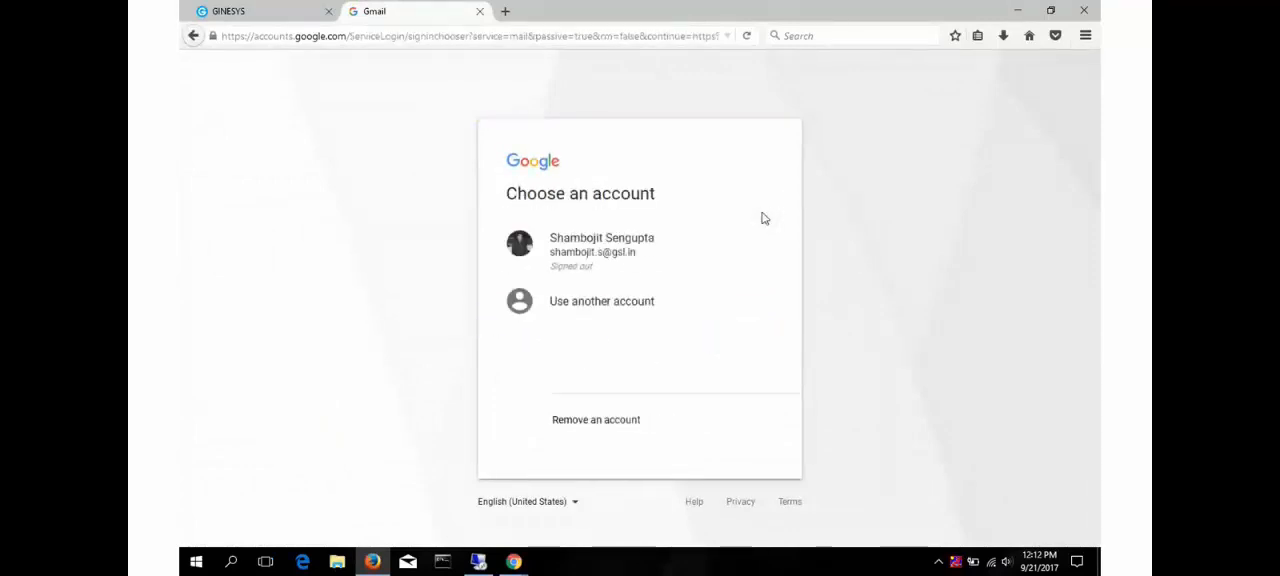
left_click(645, 309)
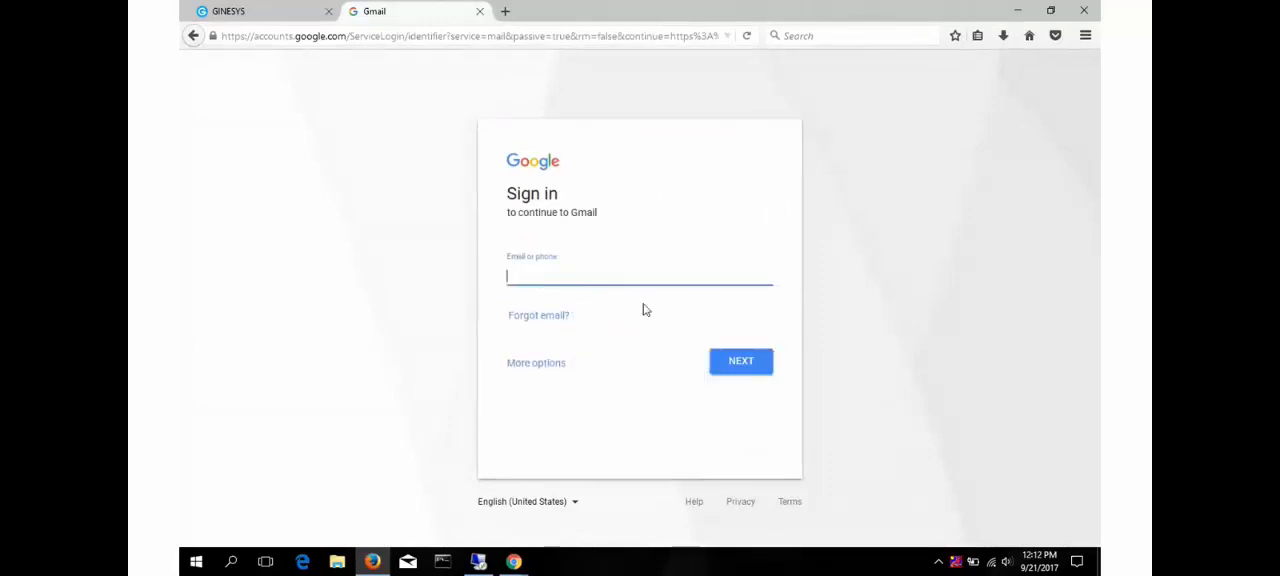
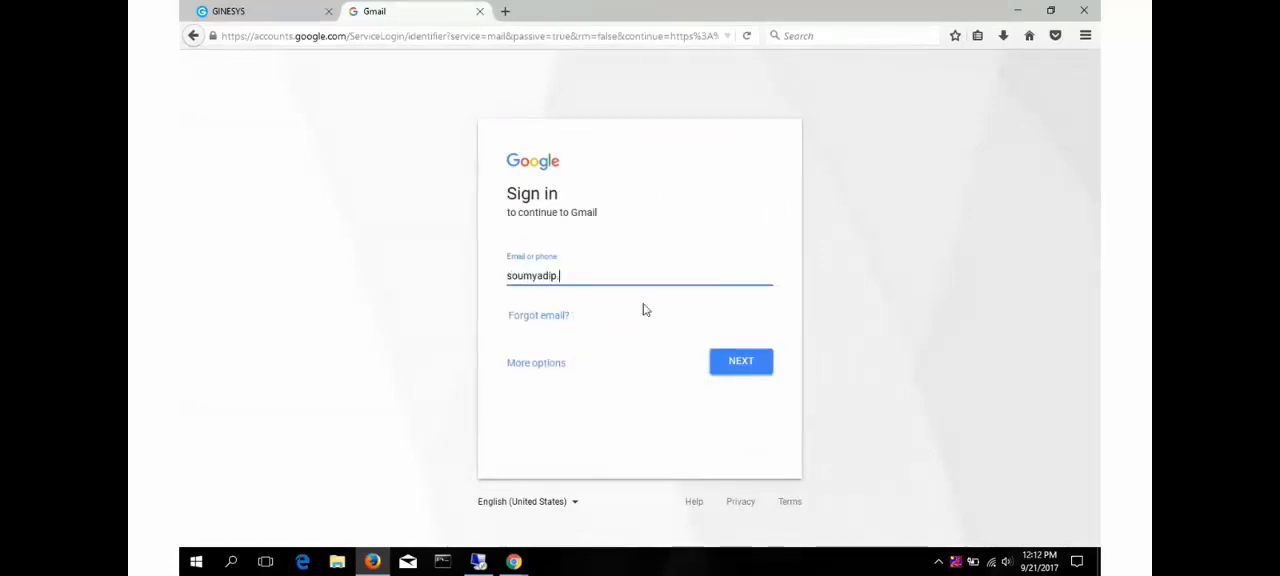
key("Tab")
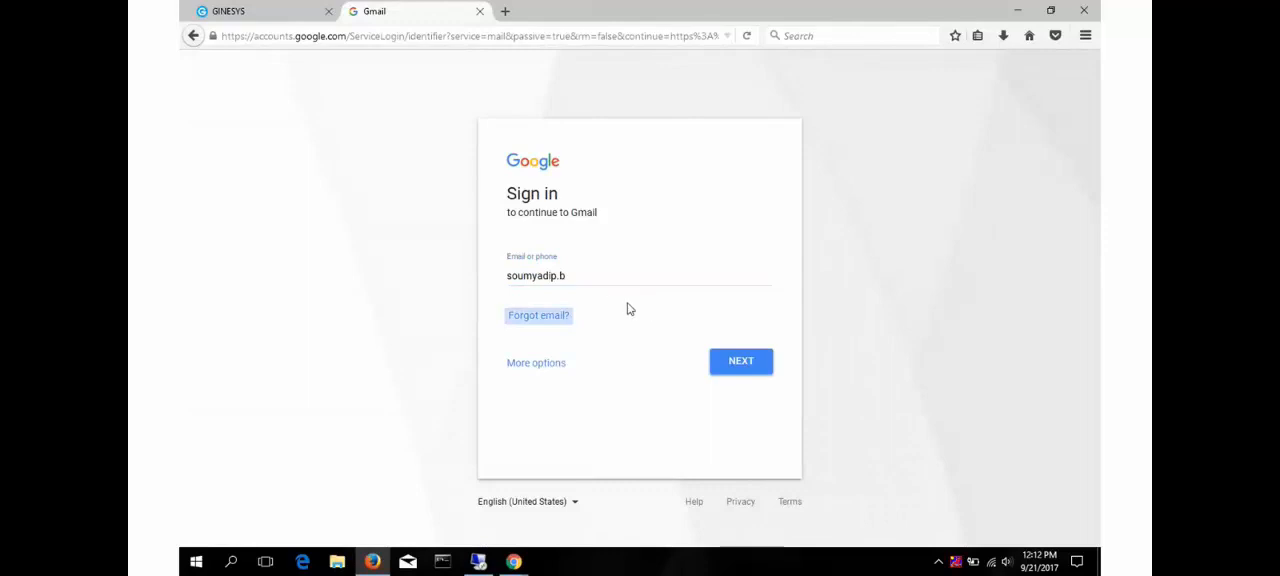
left_click(737, 366)
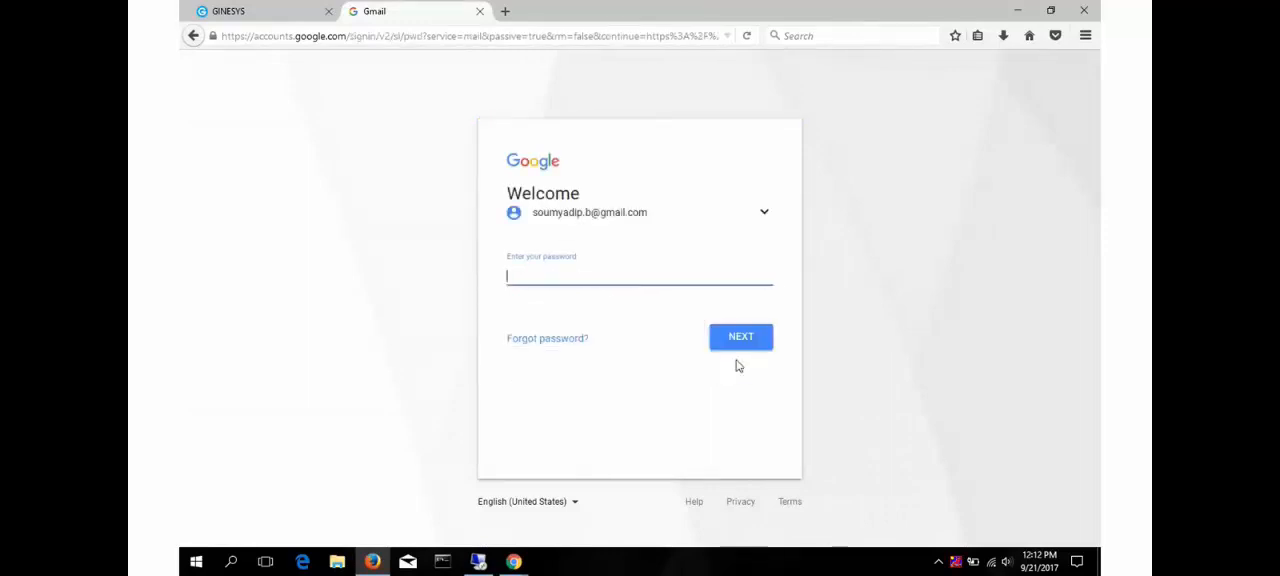
- Try to sign in with the account password, save it in the browser, and submit the password again
type("•••••••")
left_click(735, 338)
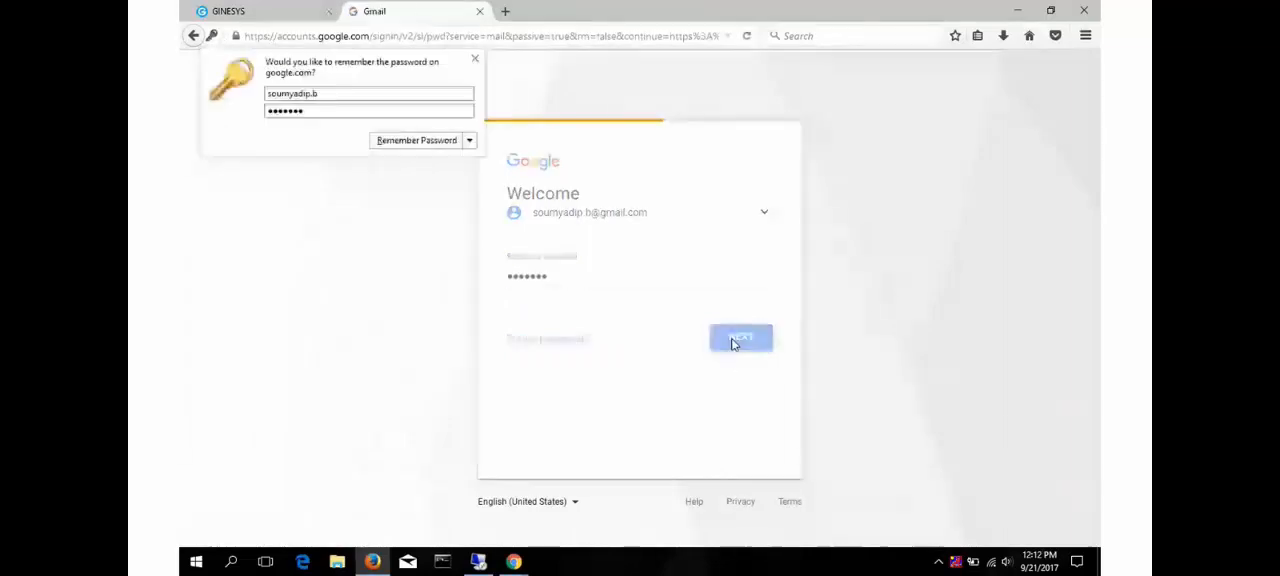
left_click(427, 141)
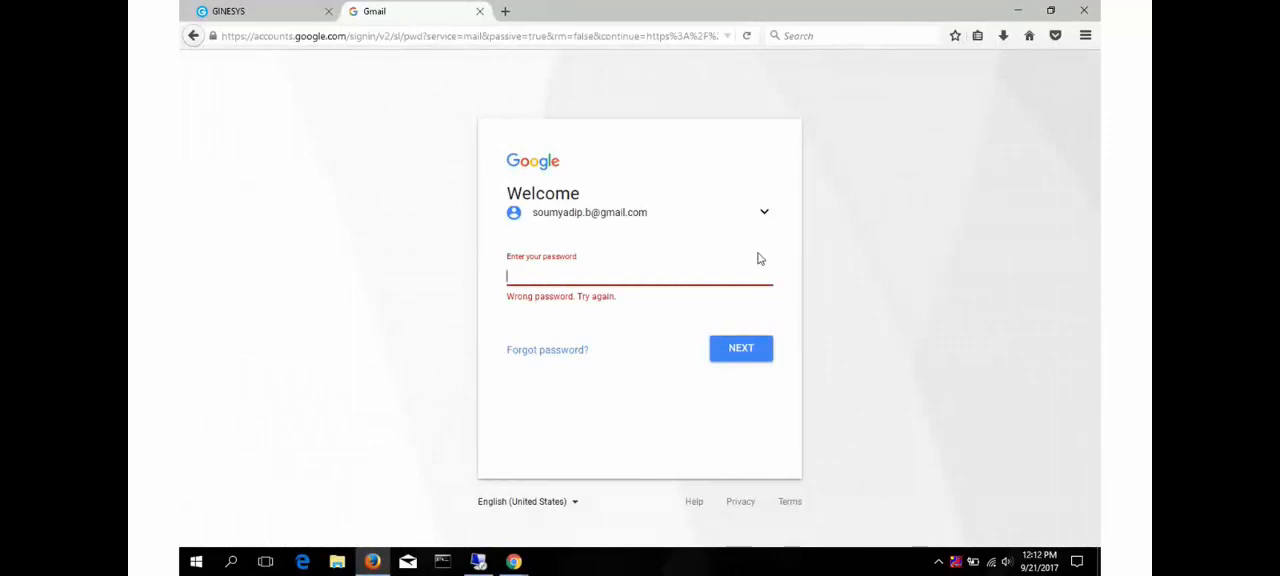
type("•••••••")
left_click(741, 350)
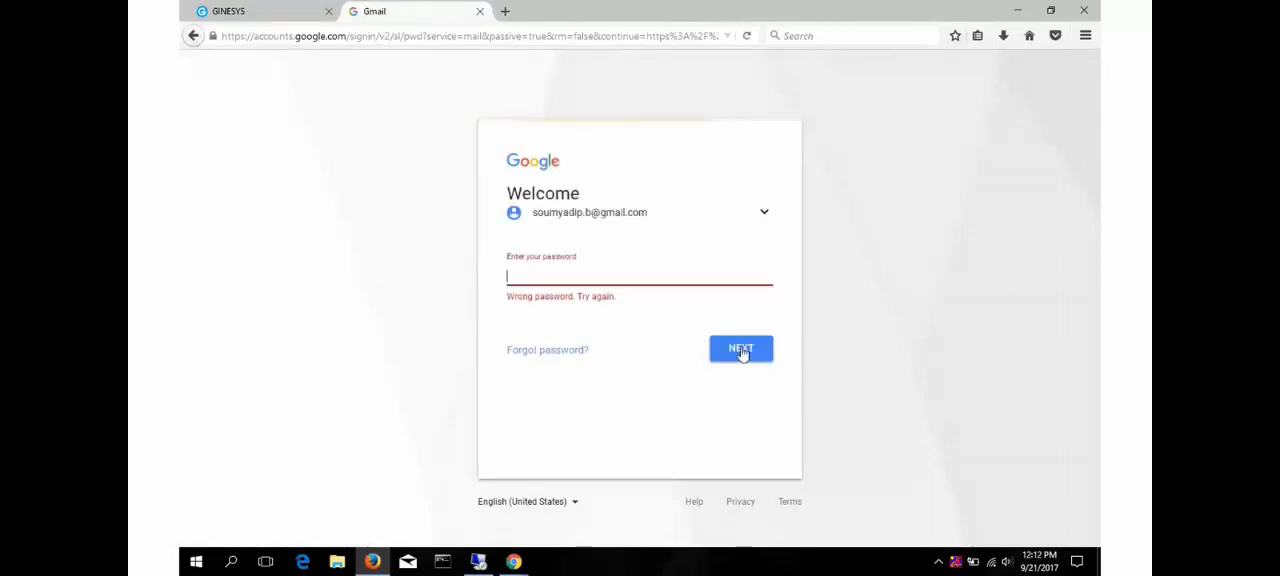
- Return to the sign-in e-mail field, complete the address with the company domain gsl.in and submit it
left_click(765, 213)
left_click(603, 306)
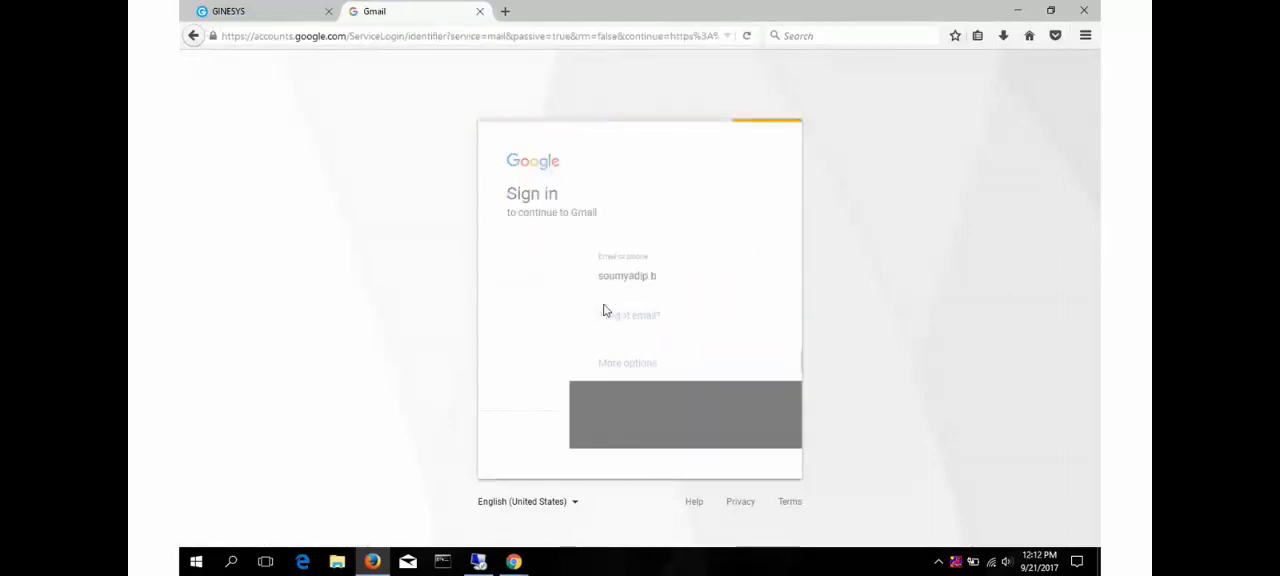
left_click(605, 277)
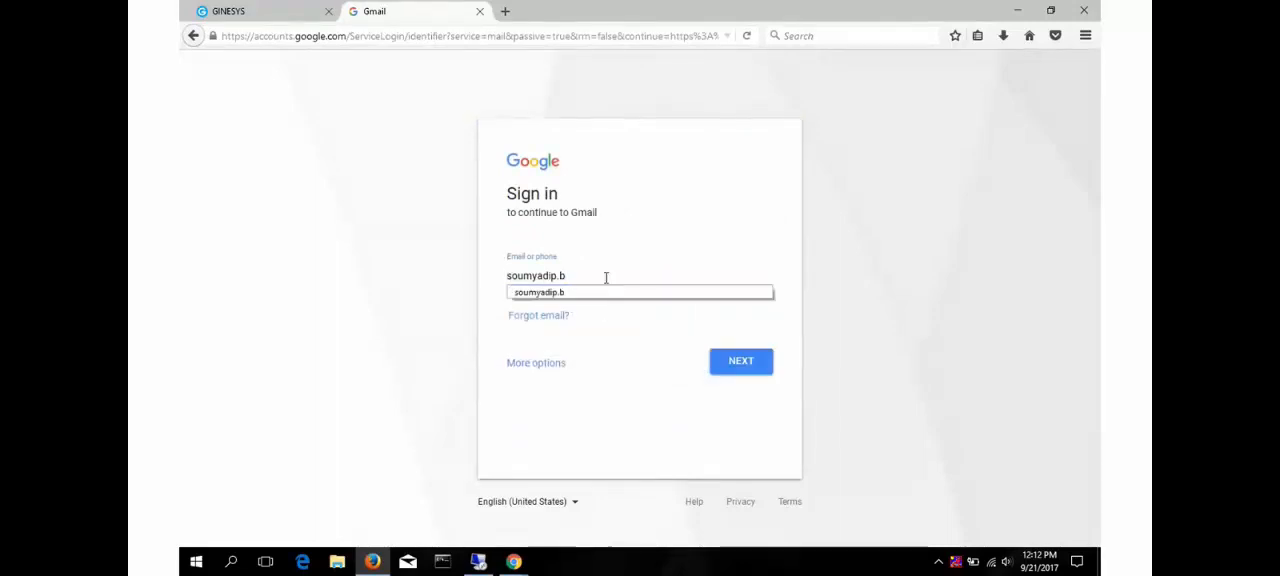
type("@")
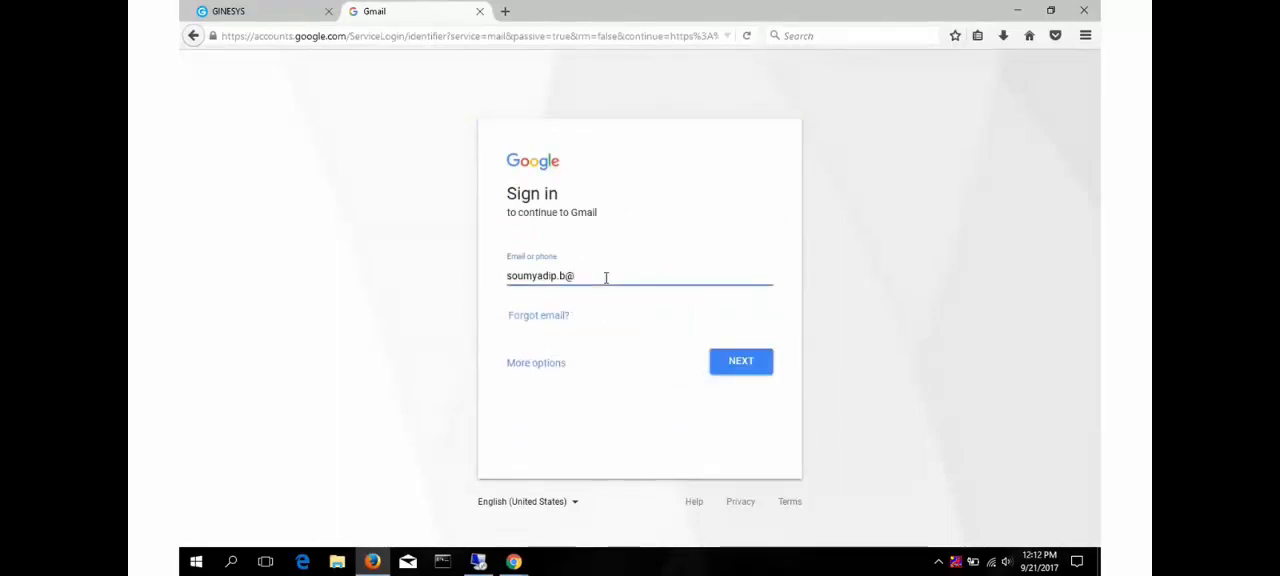
type("gsl.in")
left_click(741, 368)
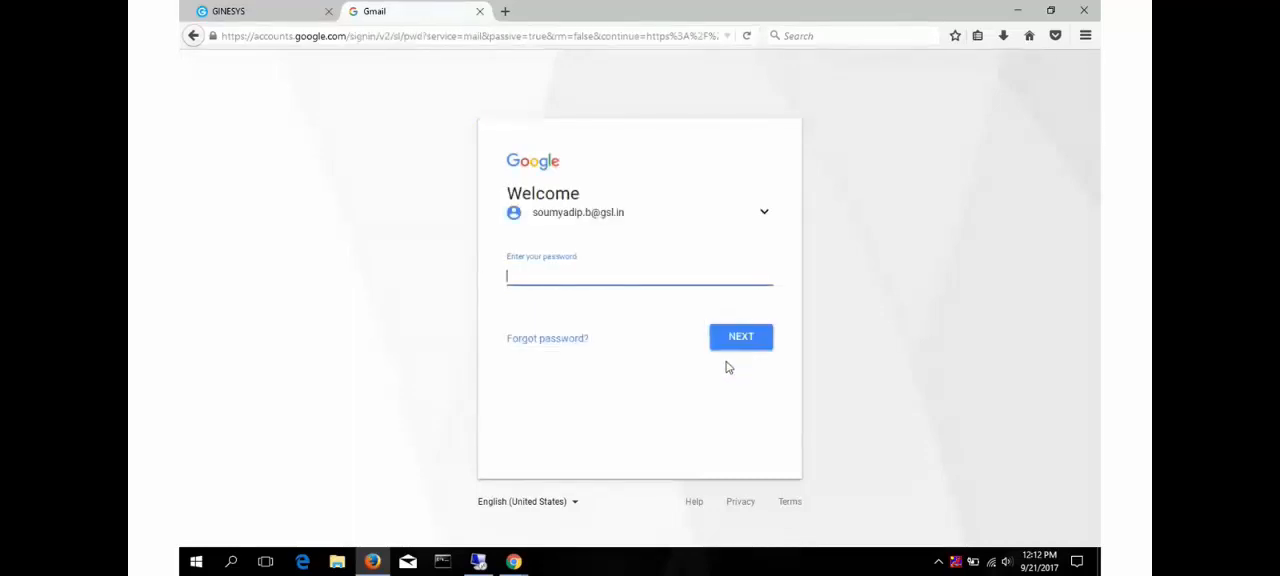
- Enter the account password to sign in to Gmail and let the browser remember it
type("•••••••")
left_click(737, 342)
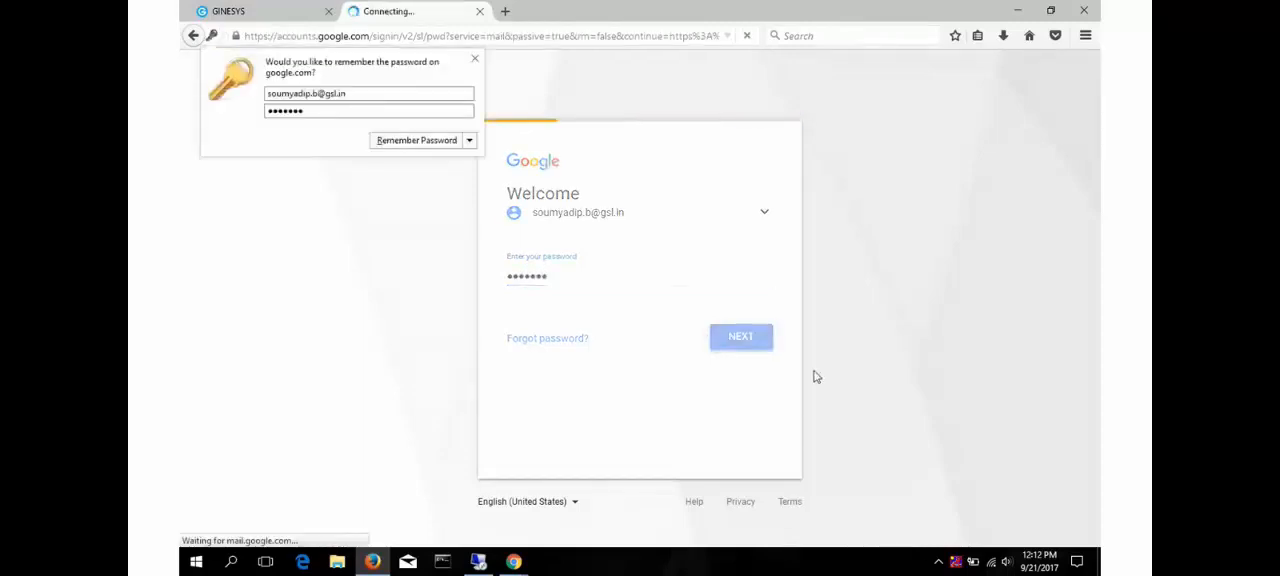
left_click(437, 143)
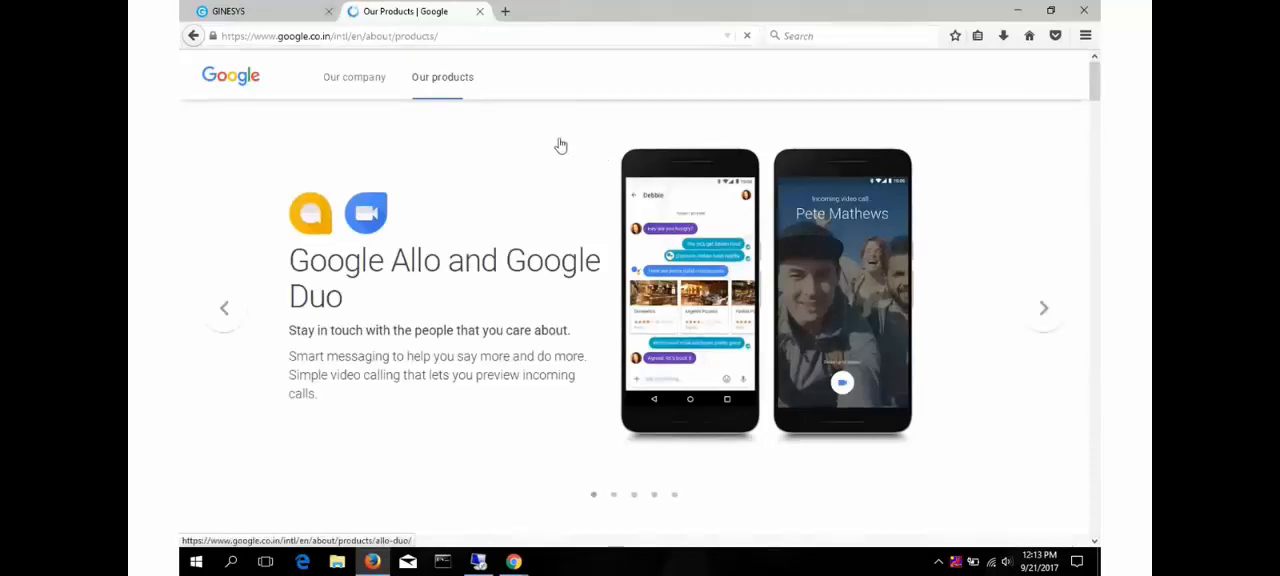
scroll(570, 317, "down", 10)
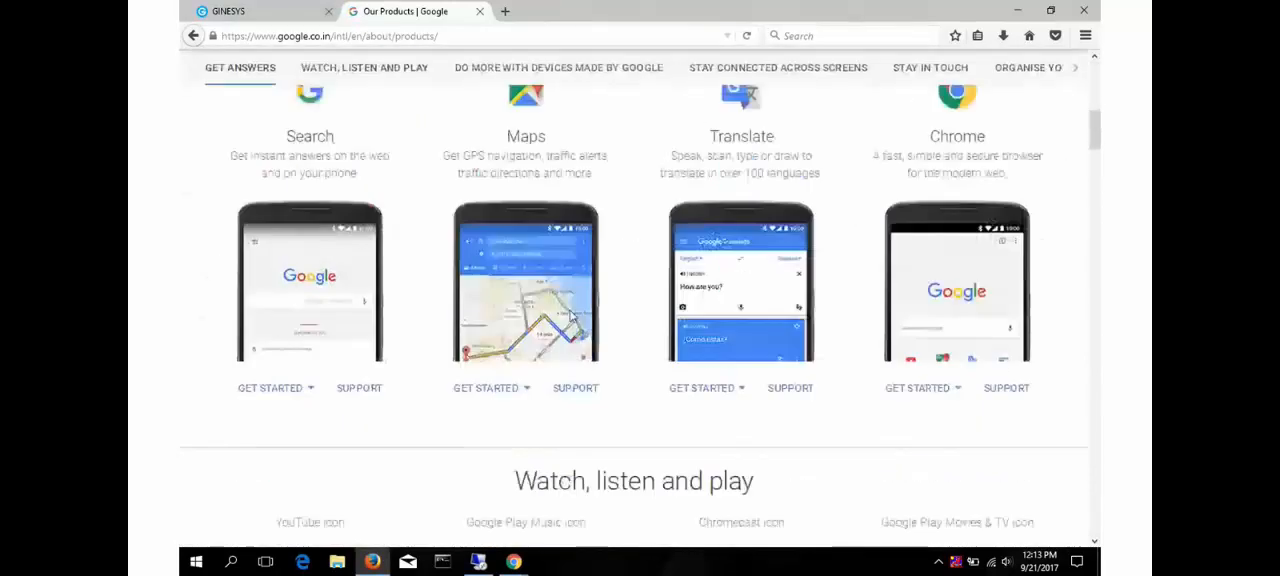
scroll(570, 320, "down", 3)
scroll(572, 319, "up", 5)
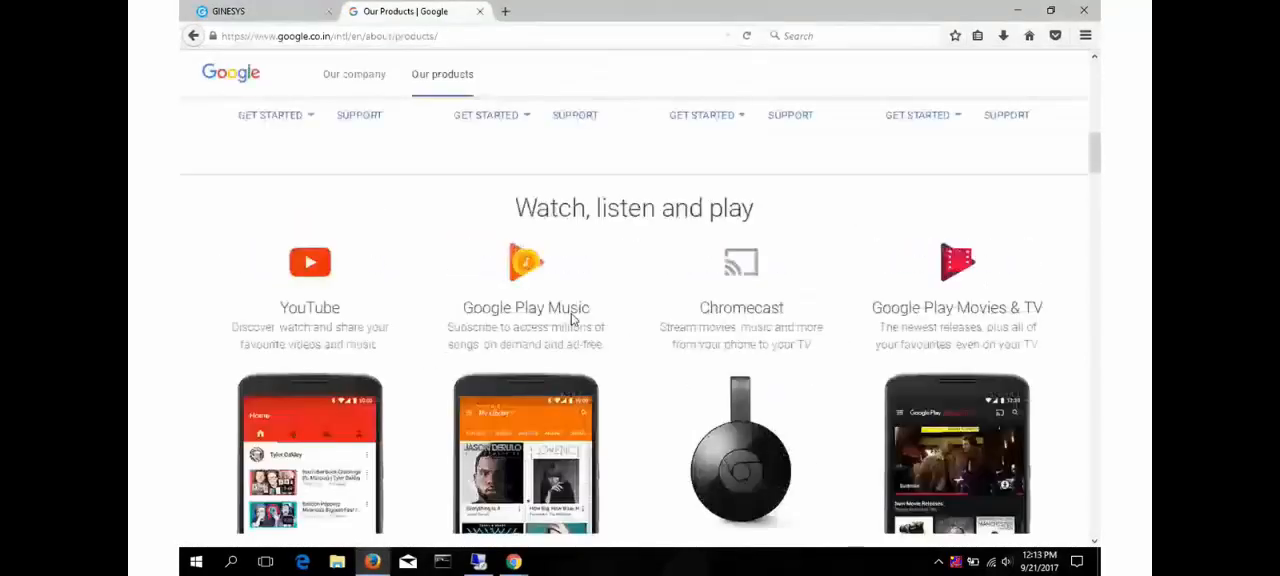
left_click(311, 11)
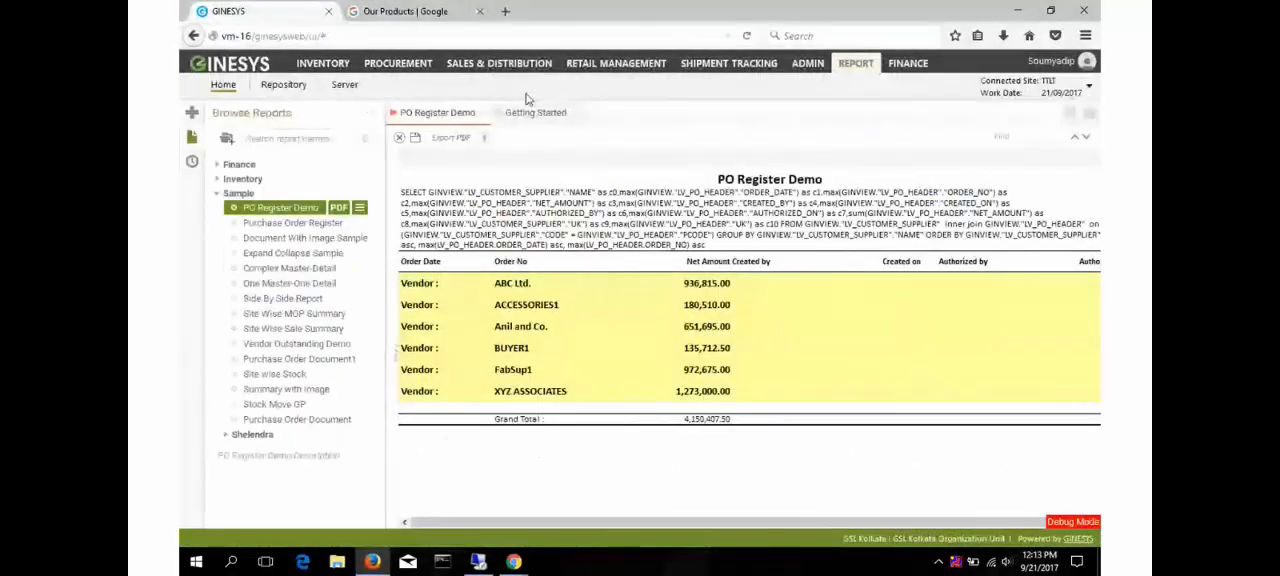
left_click(450, 11)
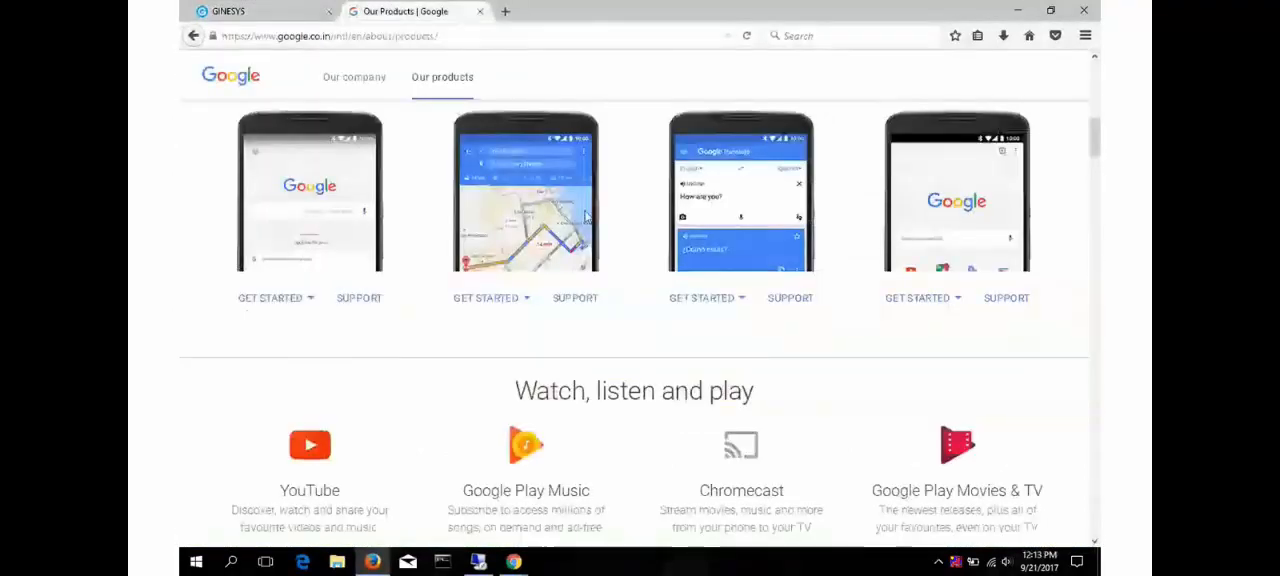
scroll(588, 218, "down", 1)
scroll(588, 215, "down", 2)
scroll(587, 218, "down", 5)
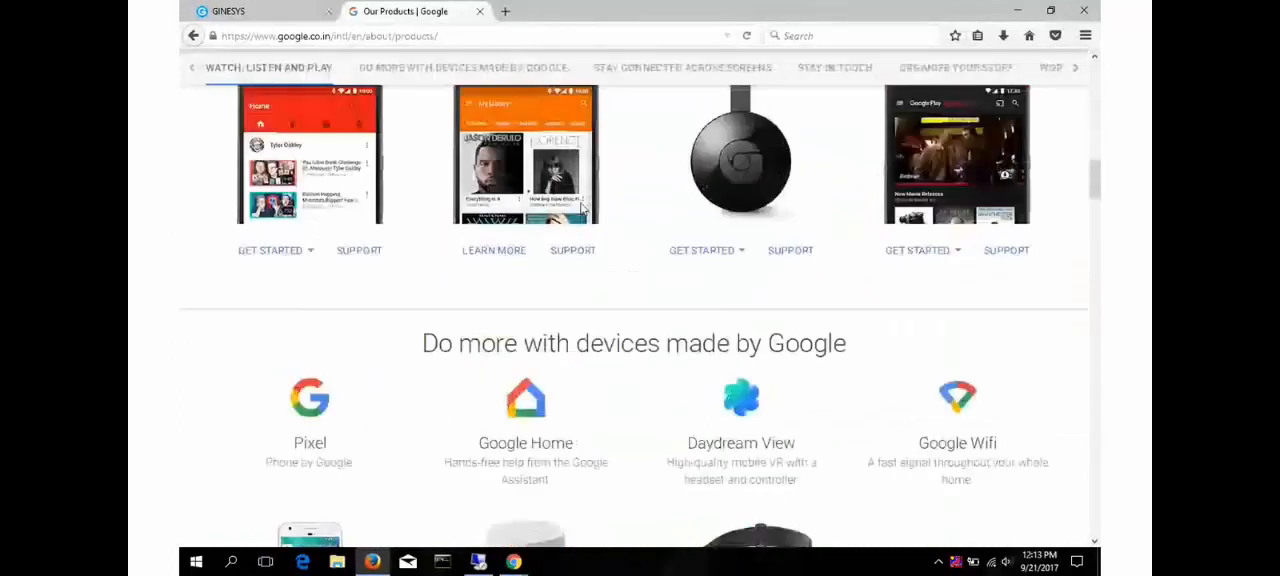
scroll(583, 208, "up", 4)
- Go back to the Gmail inbox, dismiss the unsupported browser notice, and open Google Drive from the Google apps
left_click(194, 37)
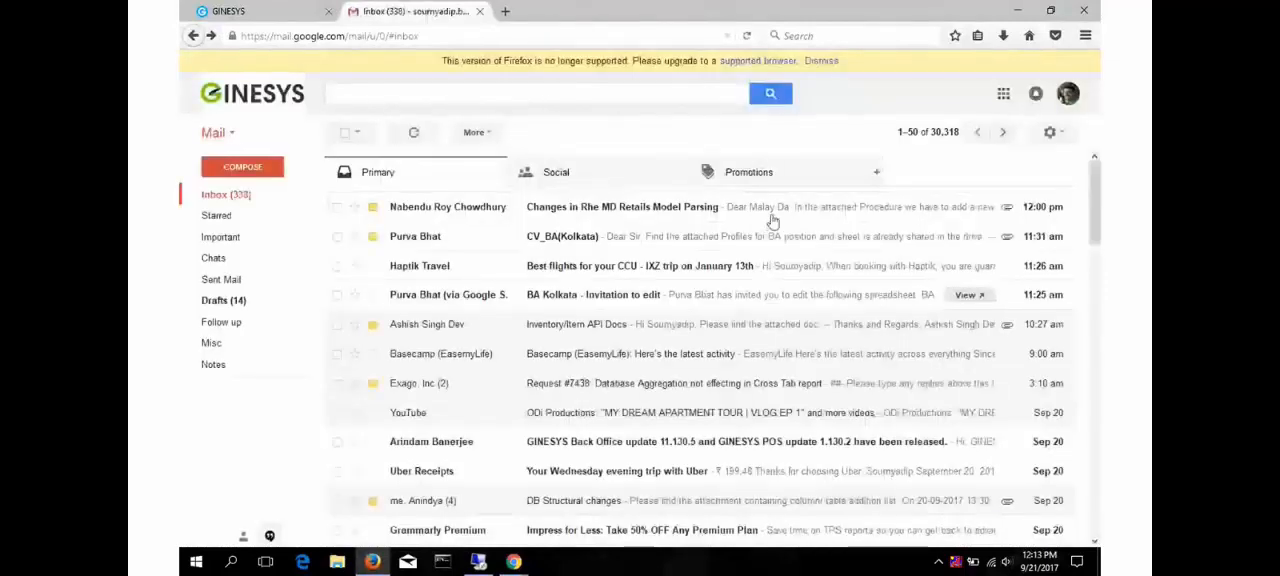
left_click(1004, 98)
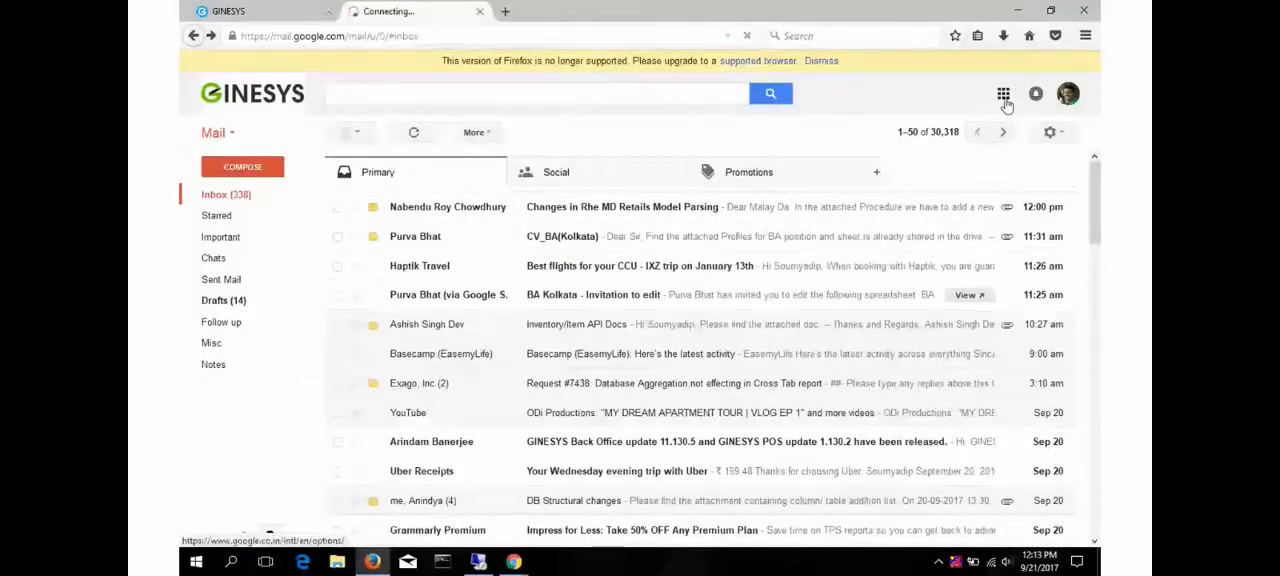
left_click(826, 62)
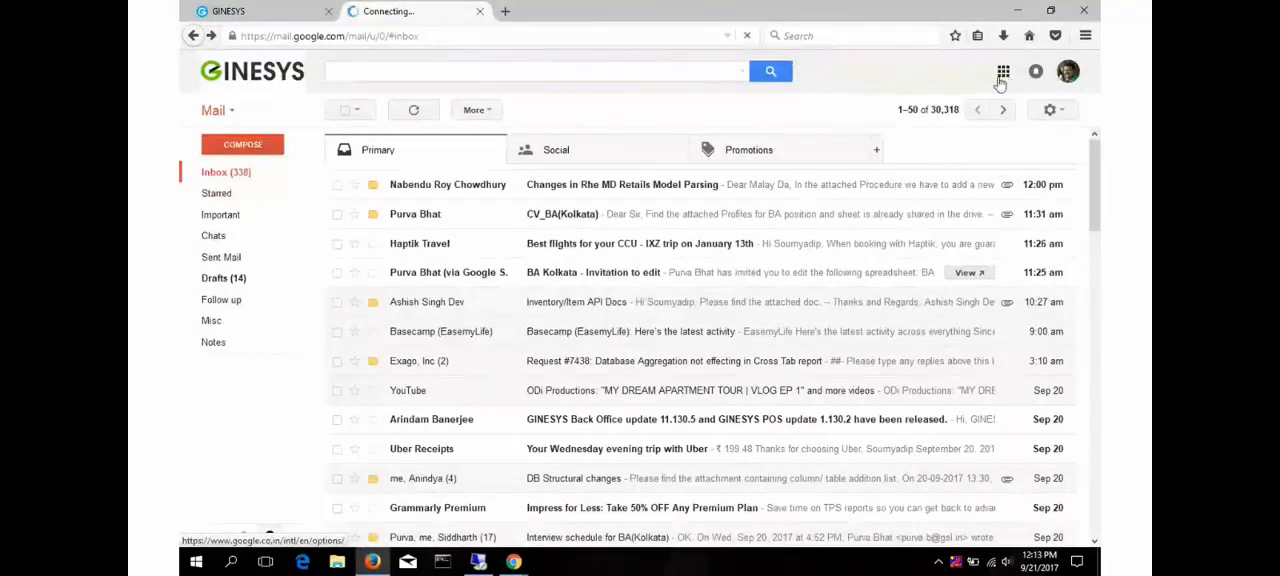
left_click(1004, 73)
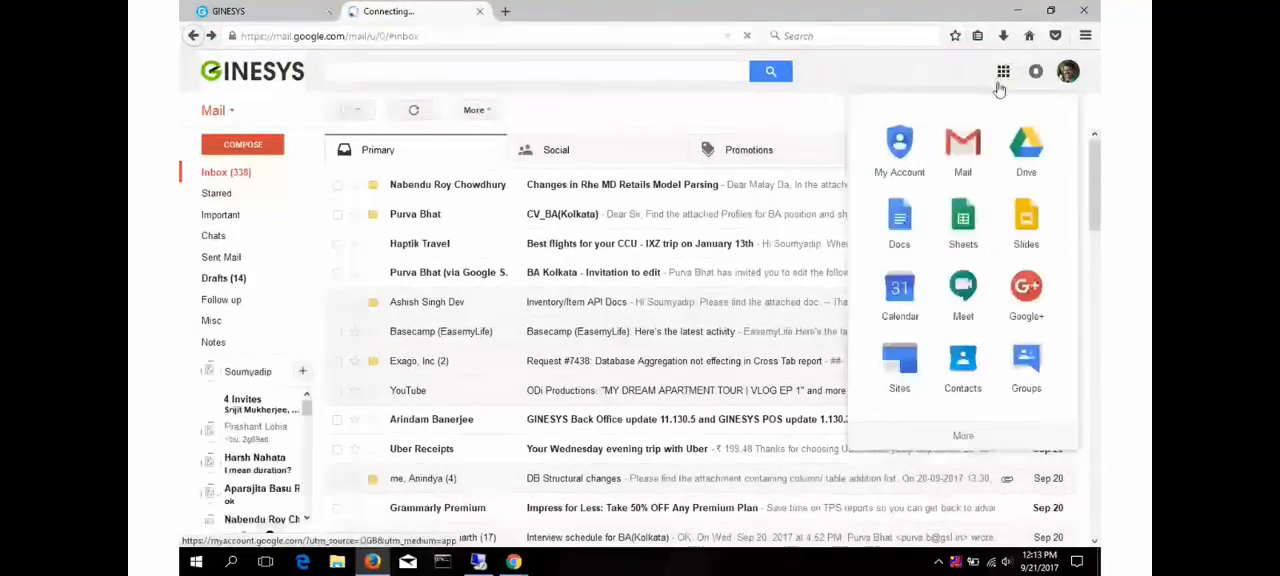
left_click(1024, 160)
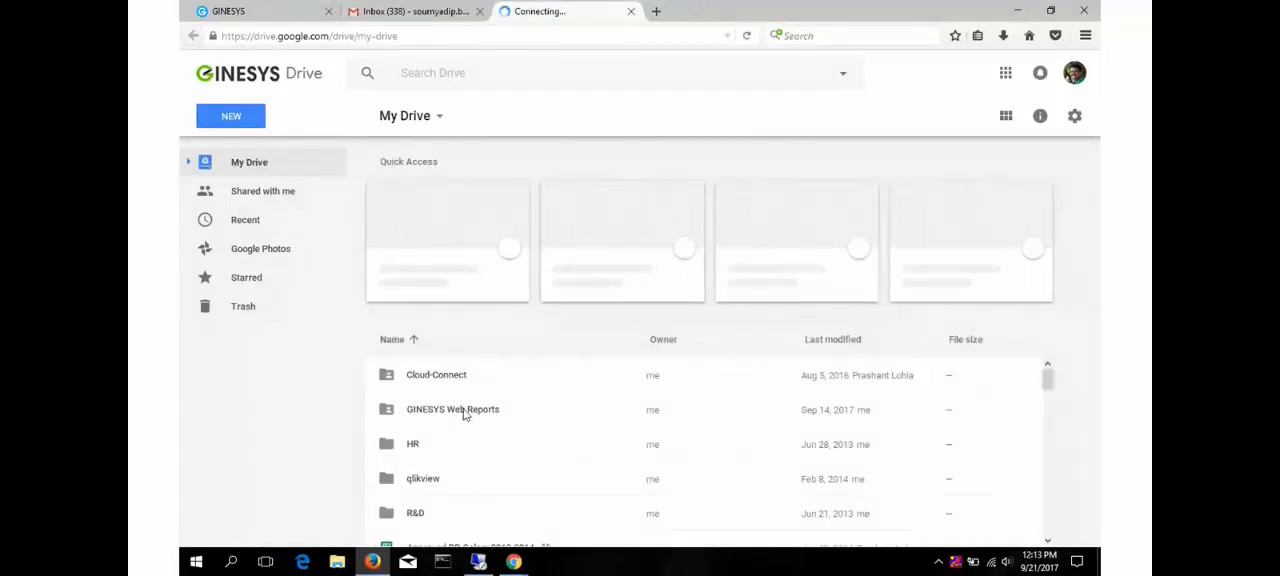
- Open the Stock Ageing Group Wise - JP.xlsx spreadsheet from the South folder inside GINESYS Web Reports
left_click(463, 412)
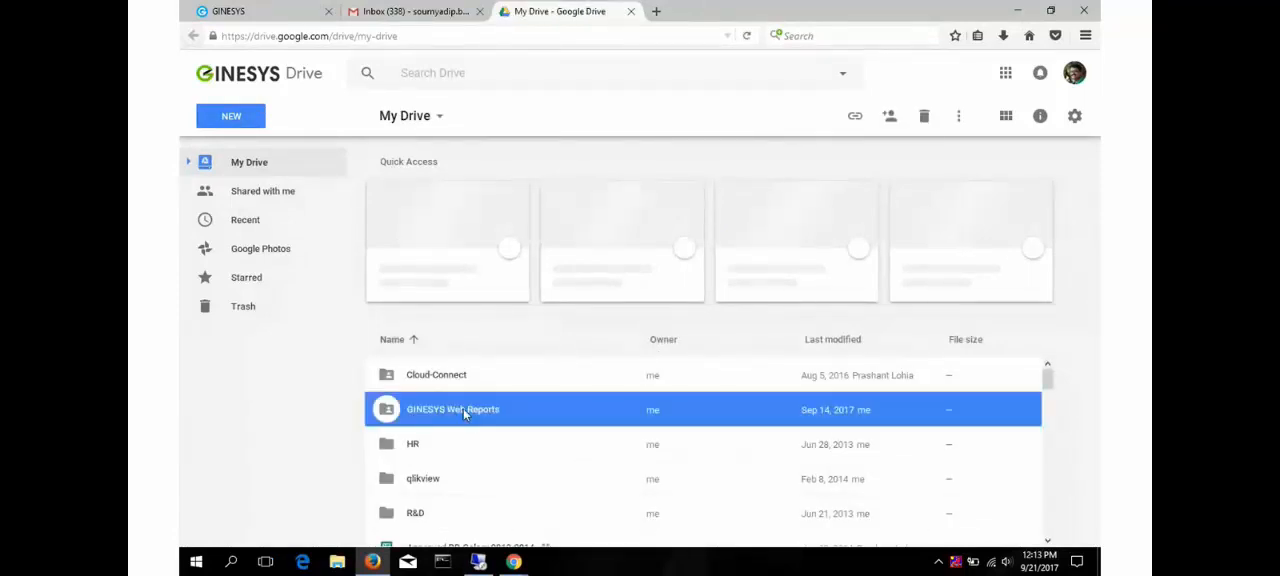
double_click(609, 409)
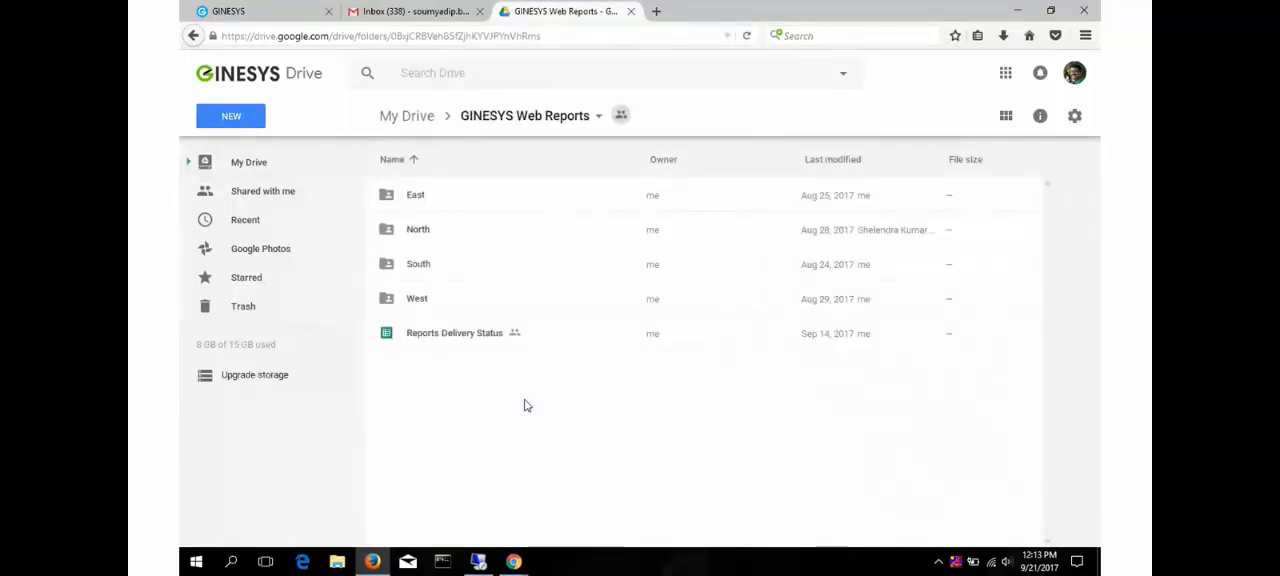
left_click(425, 265)
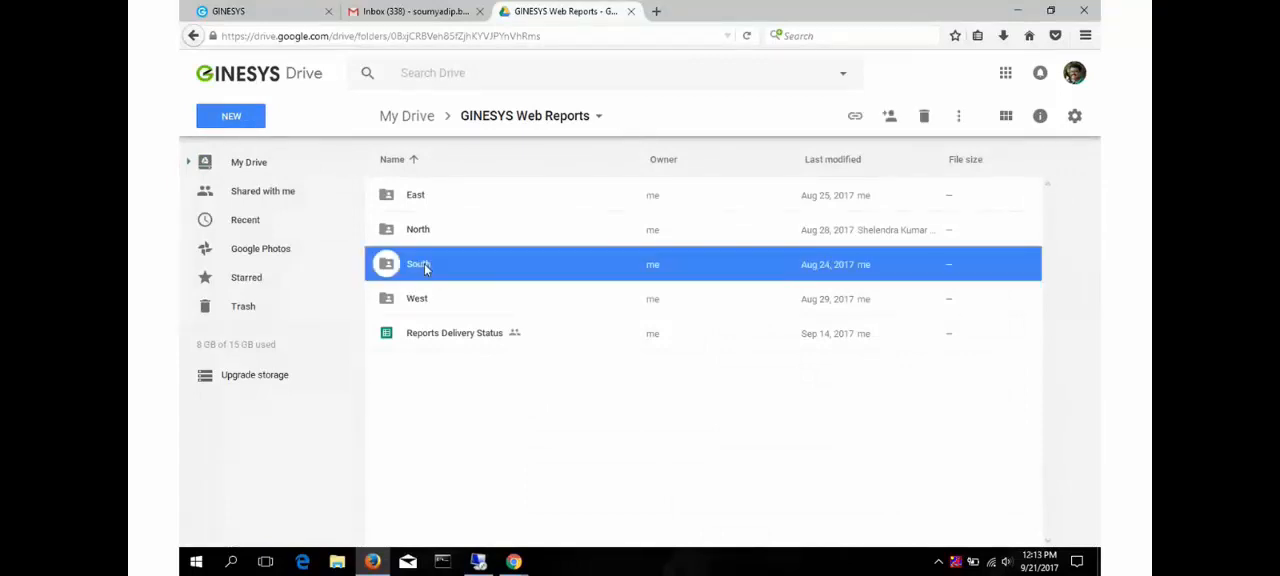
double_click(425, 267)
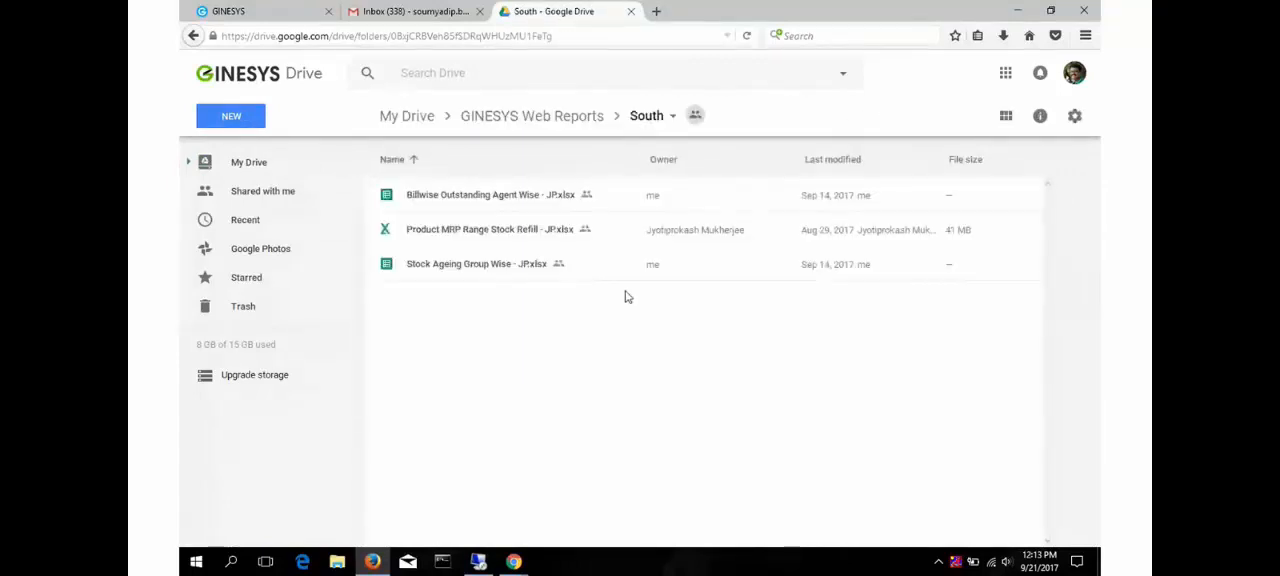
left_click(492, 270)
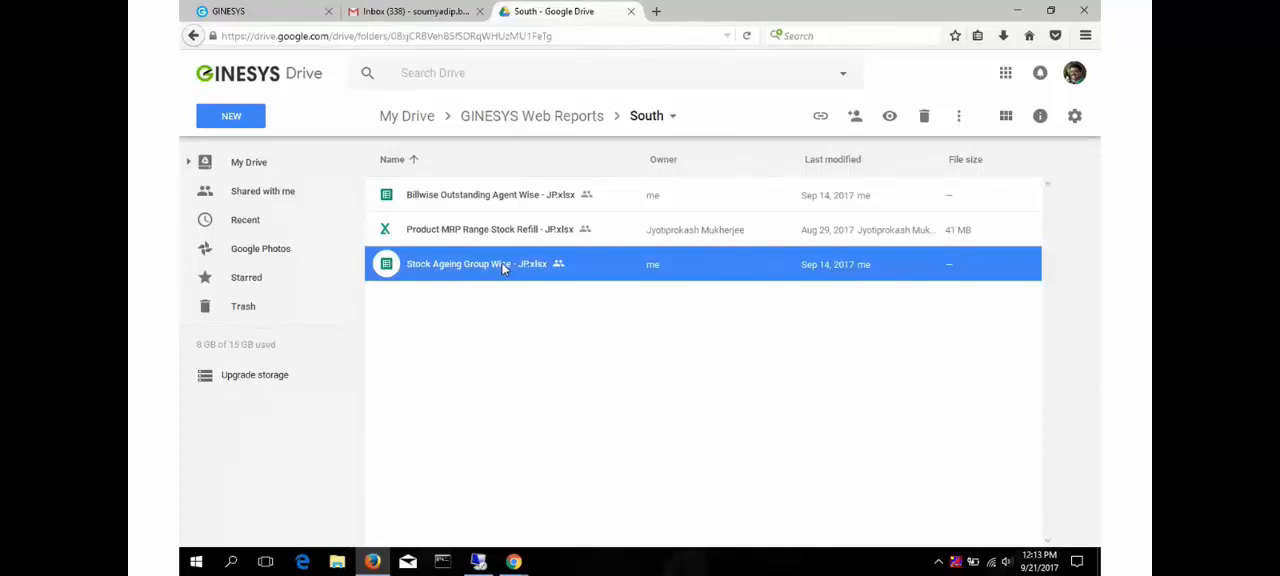
double_click(503, 264)
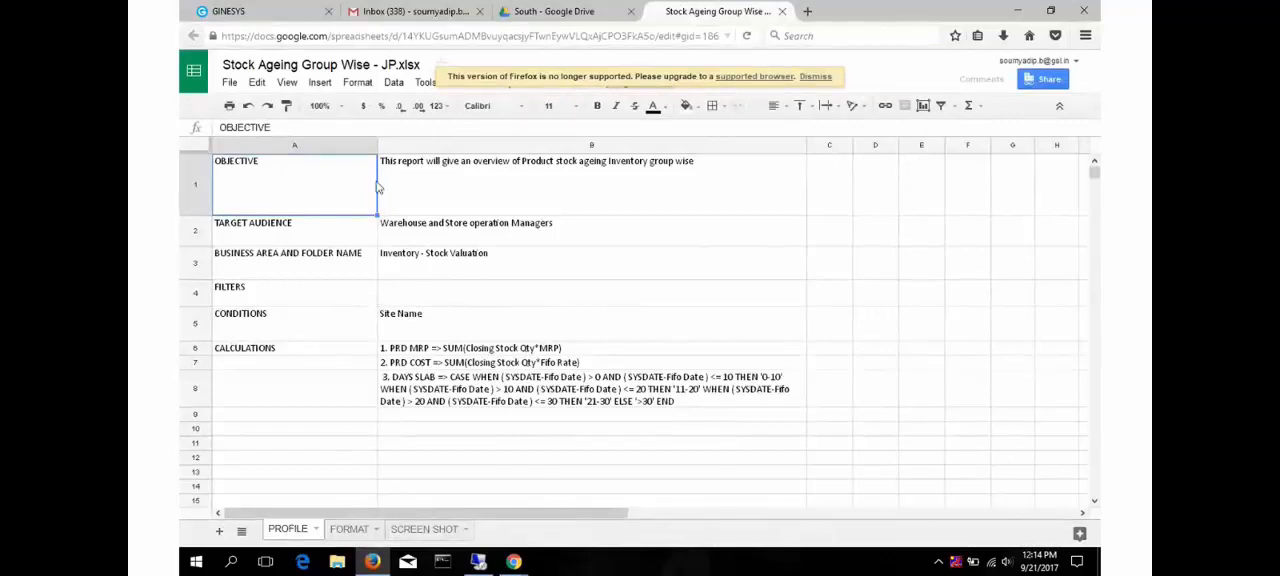
- Examine the PROFILE sheet's objective, target audience, business area, filters, conditions and calculations
left_click(463, 186)
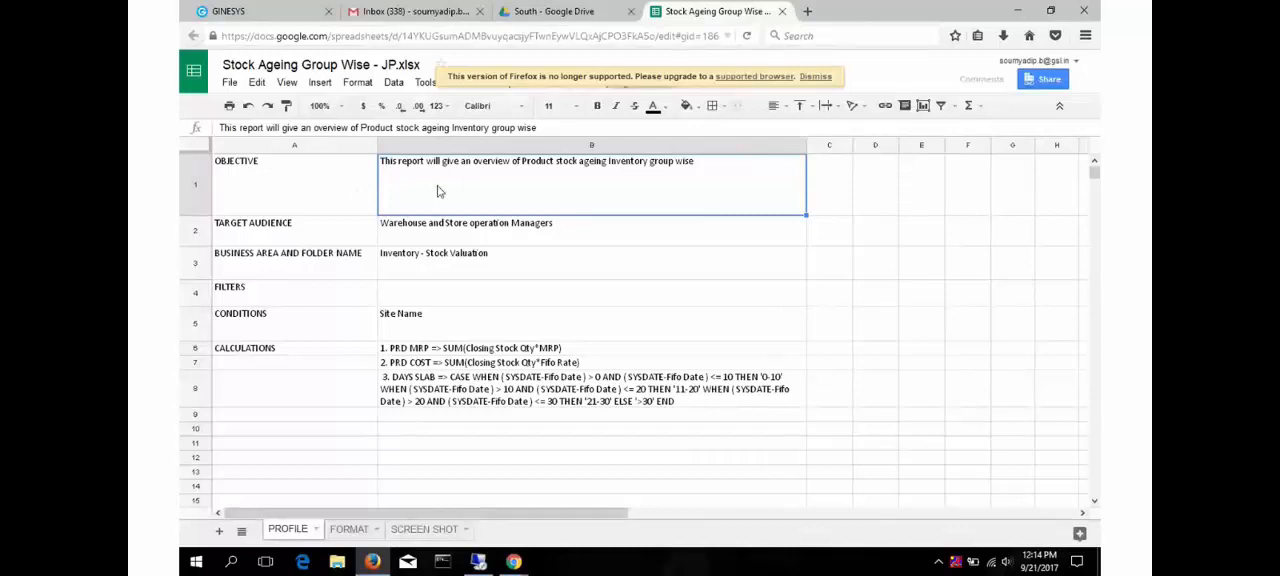
left_click(453, 231)
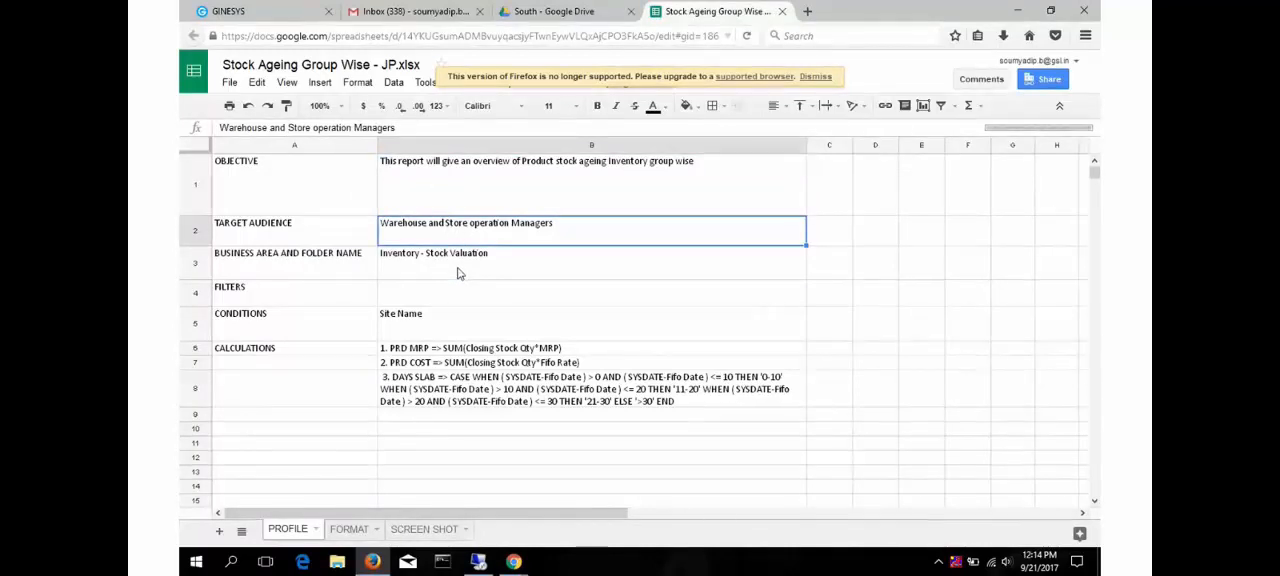
left_click(460, 272)
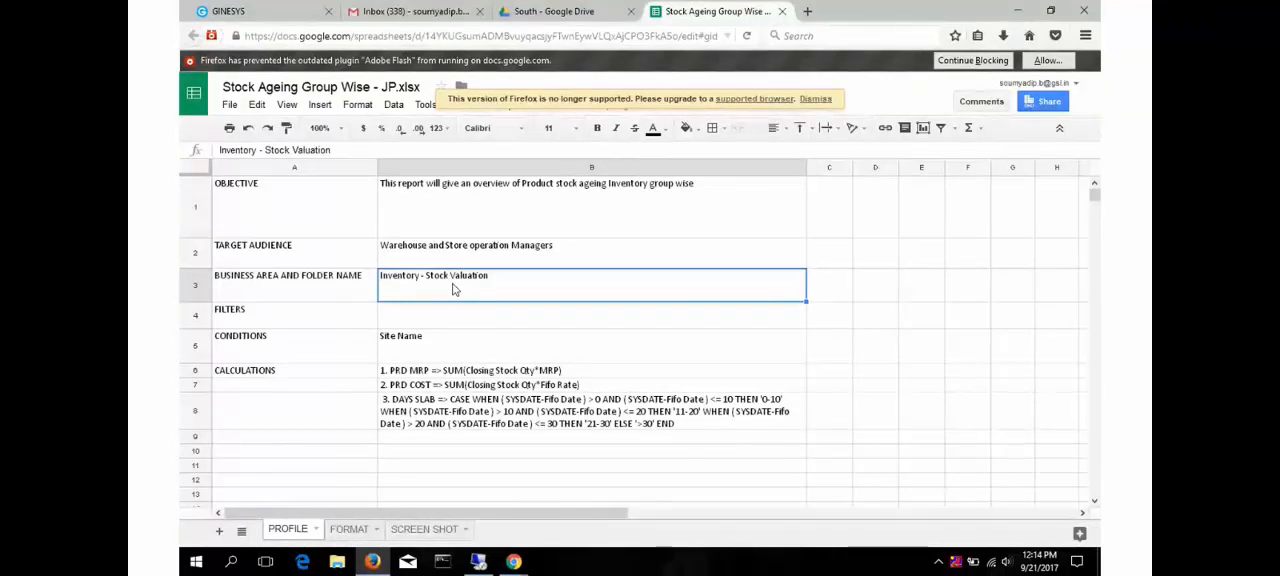
left_click(449, 318)
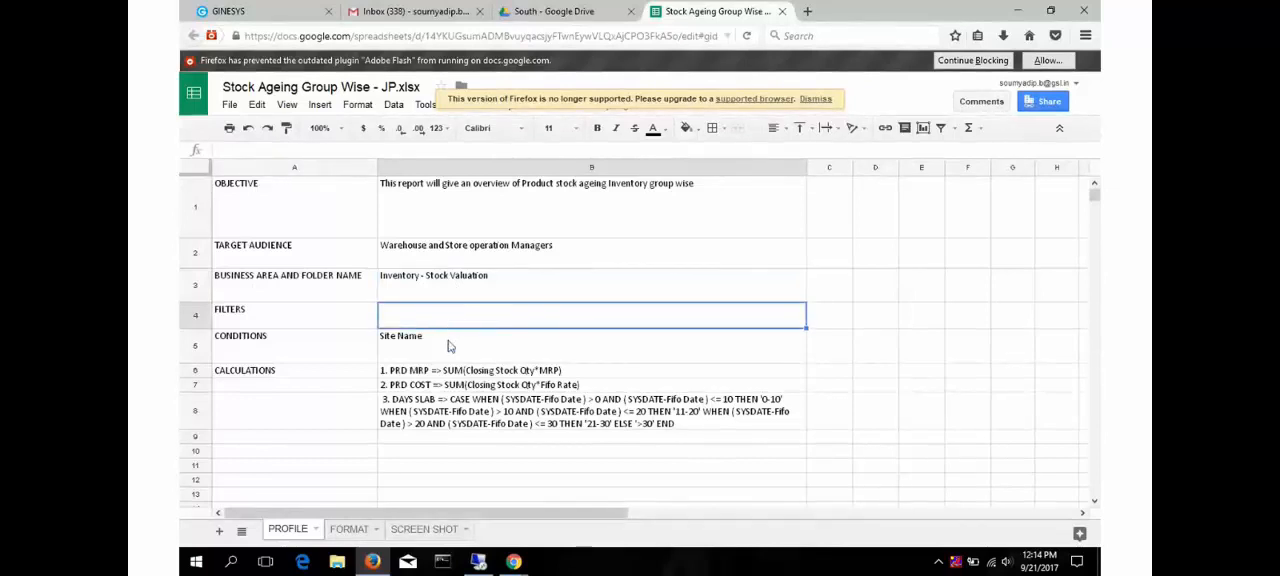
key("Down")
key("Down")
key("Down")
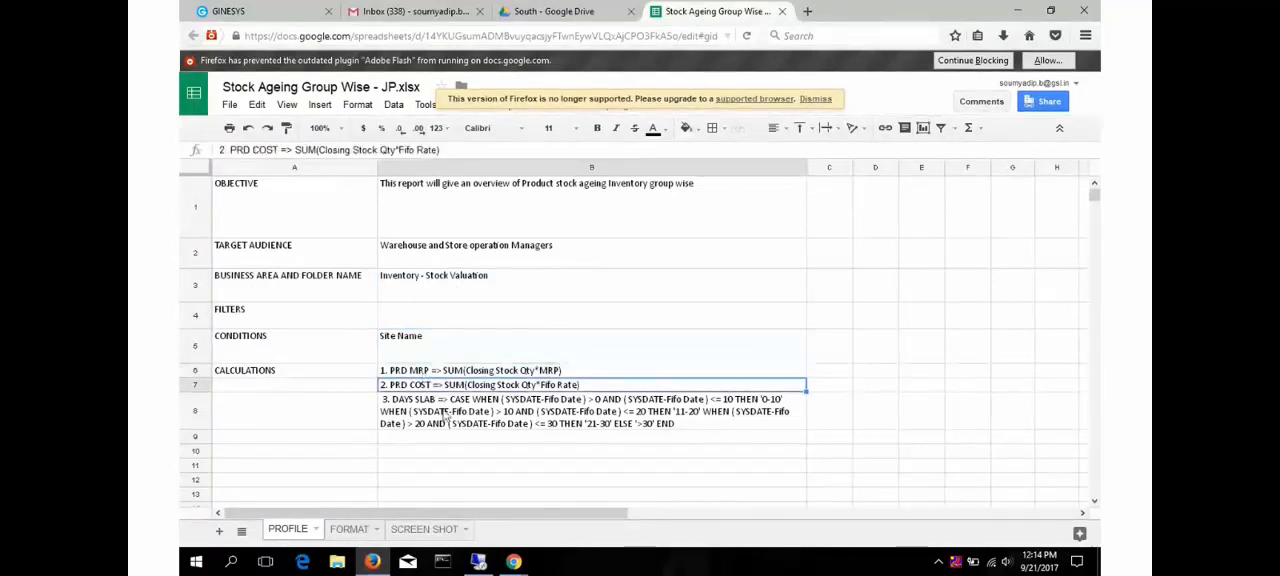
key("Down")
left_click(427, 373)
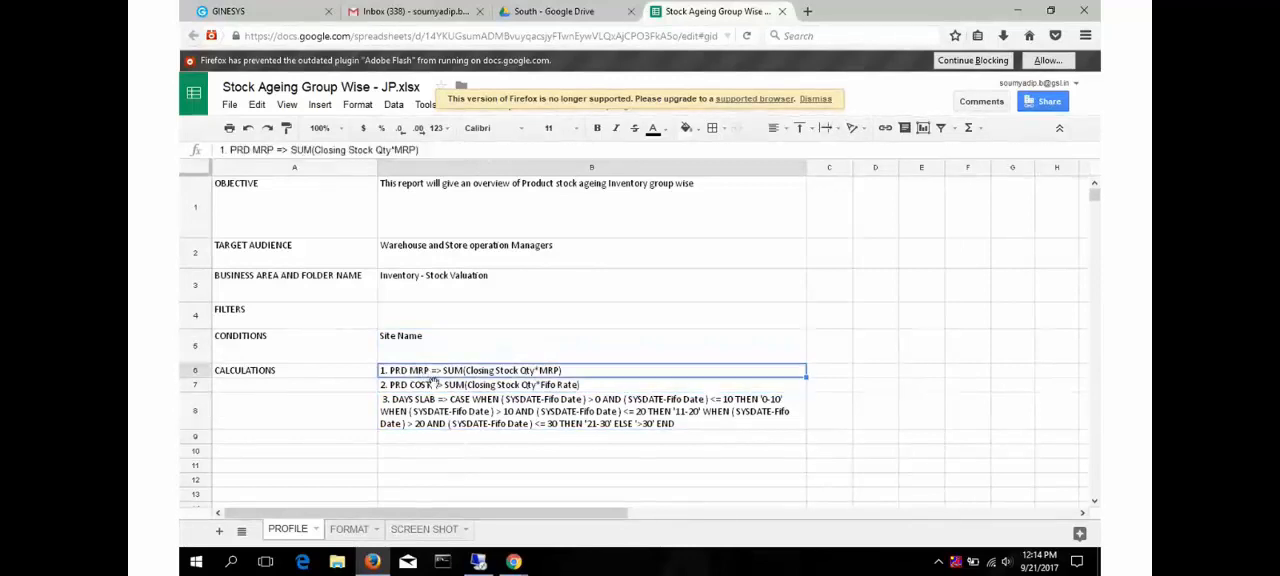
left_click(436, 395)
- View the report layout on the FORMAT and SCREEN SHOT sheets, and return to the business area entry on PROFILE
left_click(358, 528)
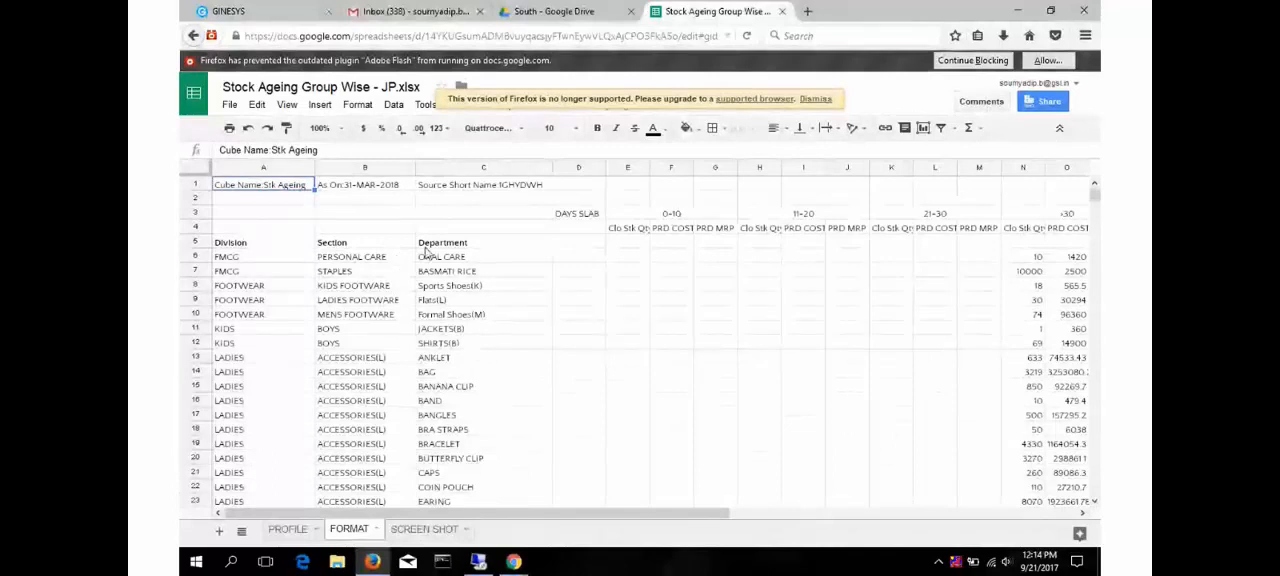
left_click(455, 251)
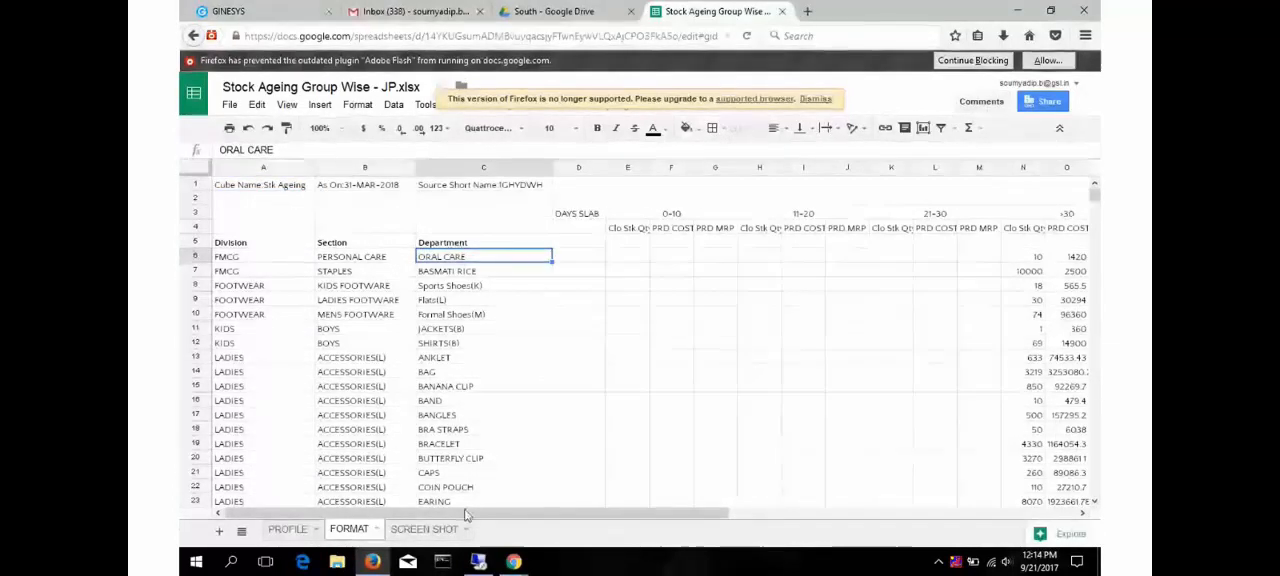
left_click(432, 536)
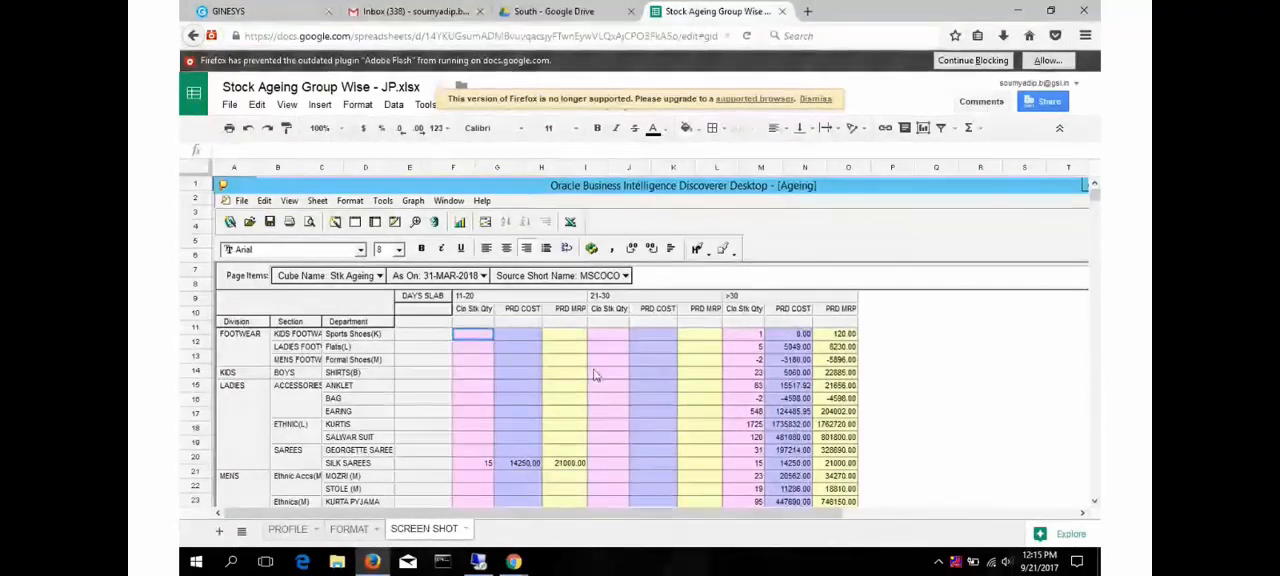
left_click(350, 530)
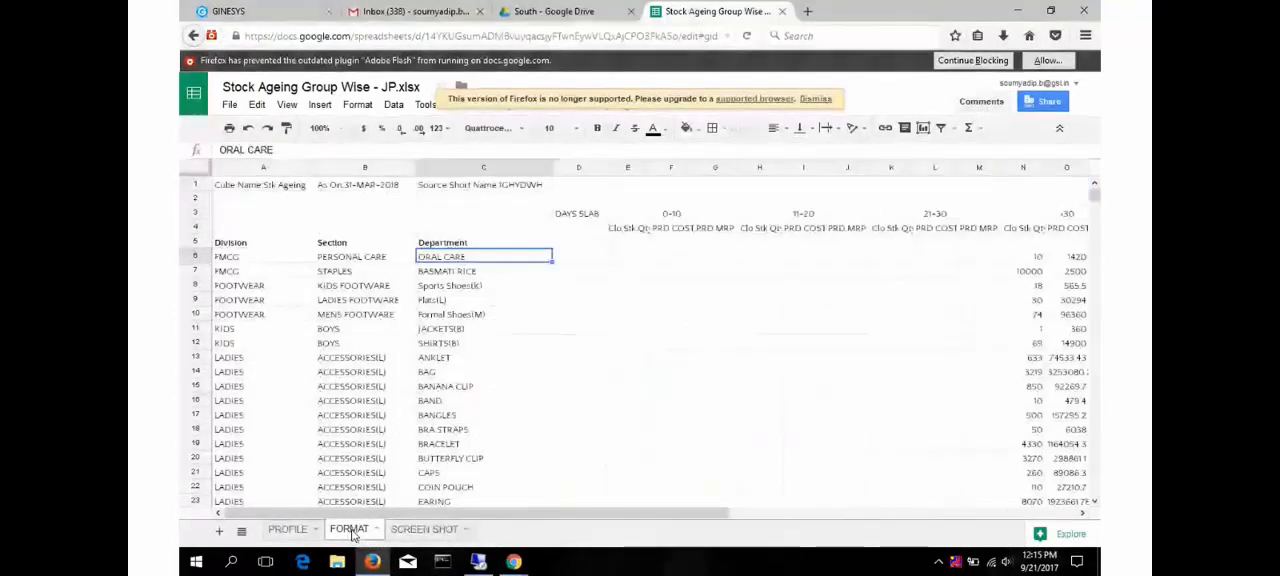
left_click(285, 530)
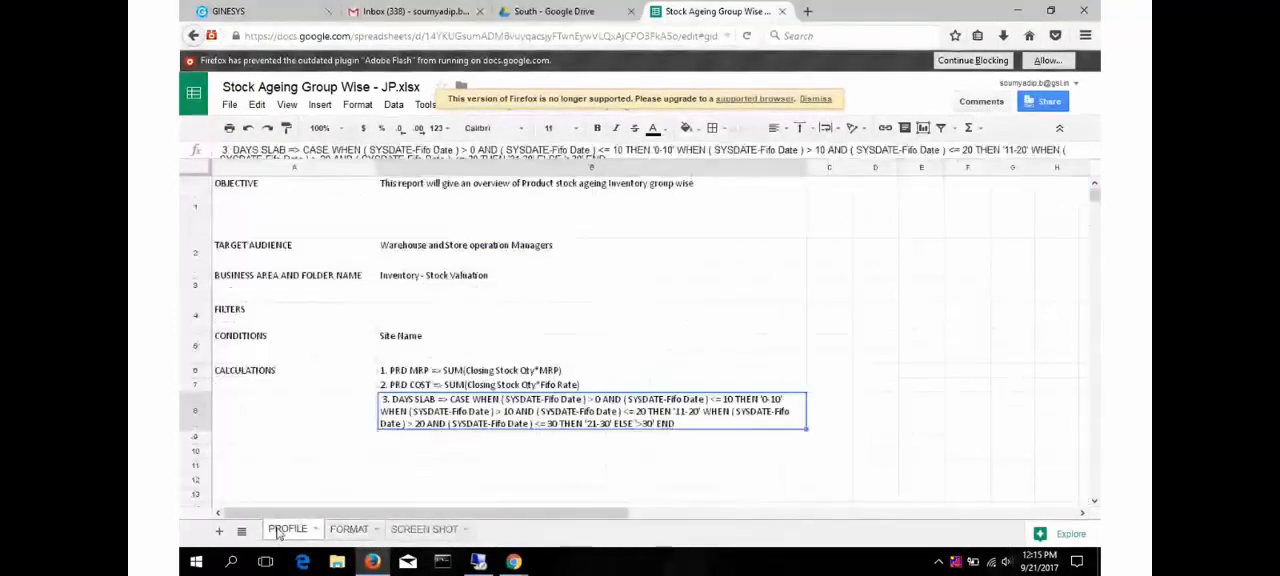
left_click(693, 297)
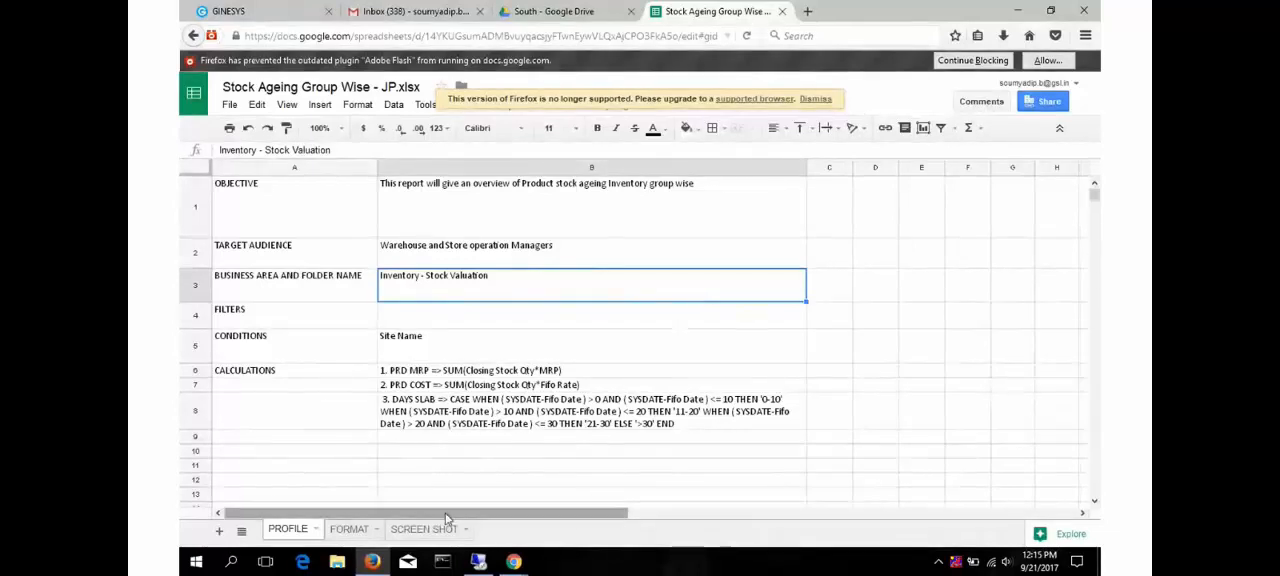
- Examine the Department column heading and the 11-20 days slab headings on the FORMAT sheet
left_click(352, 529)
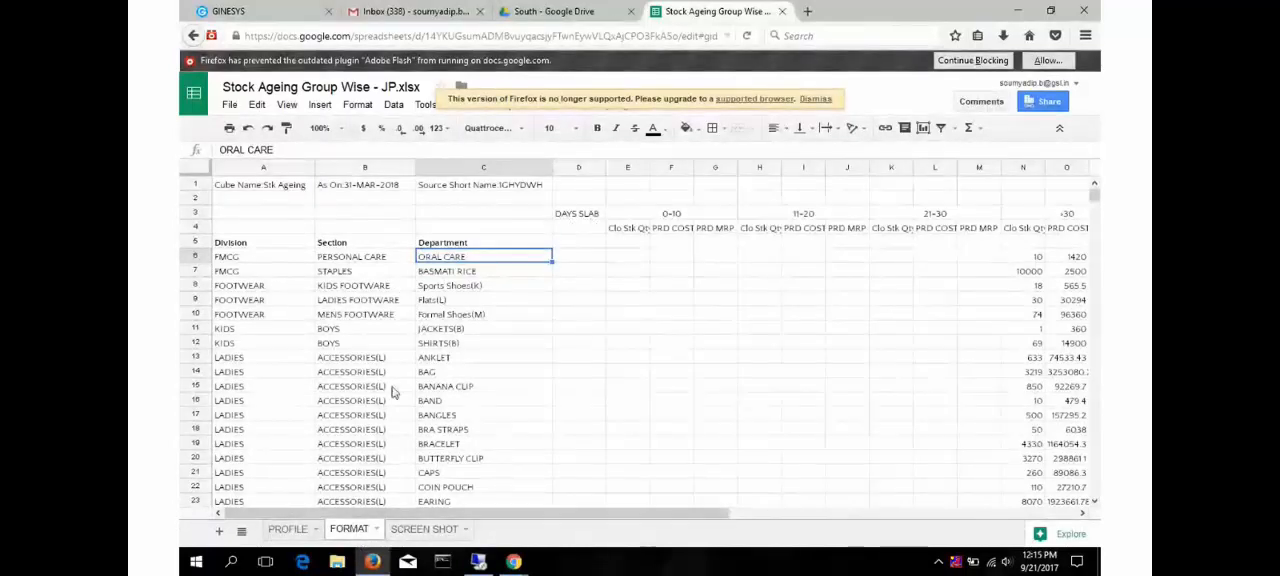
left_click_drag(738, 520, 617, 523)
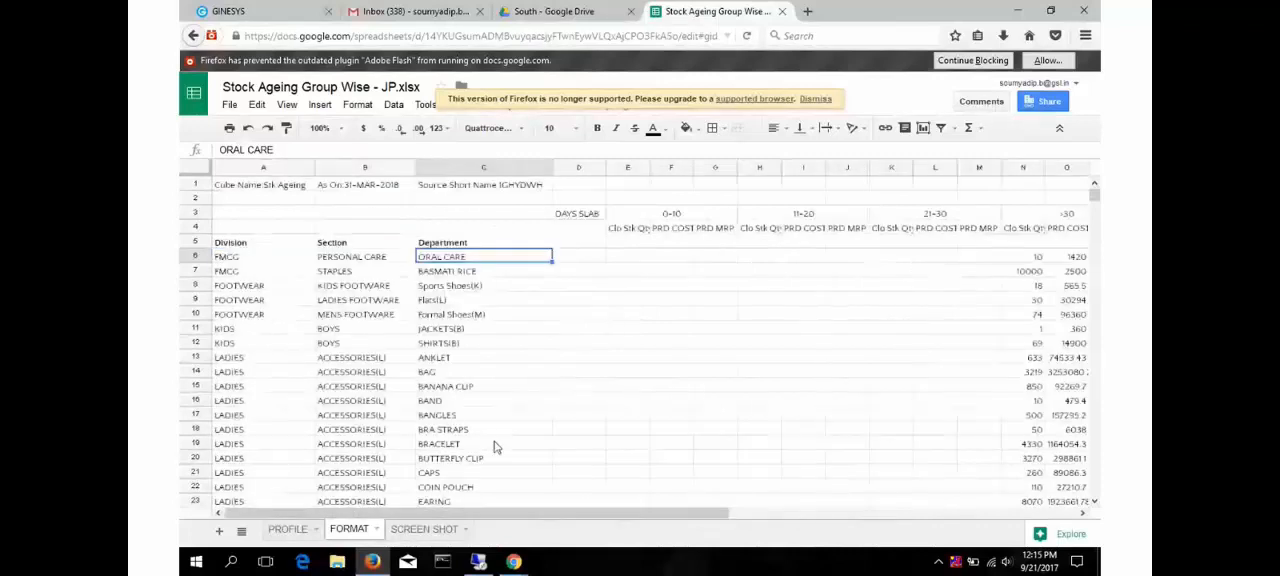
left_click(452, 230)
left_click(455, 245)
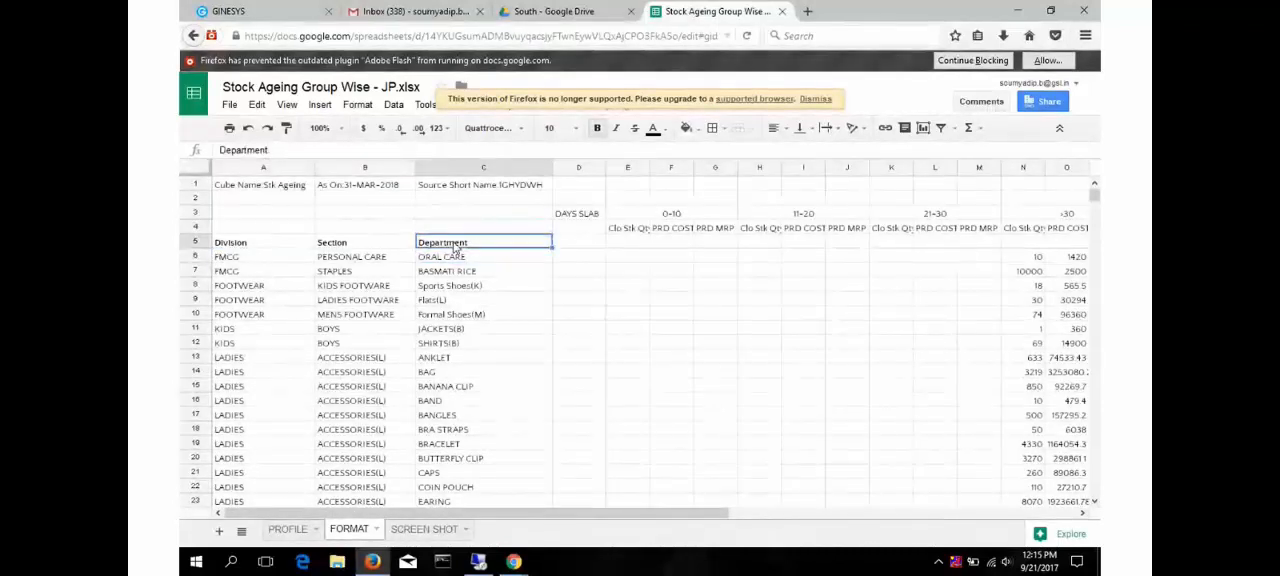
left_click(458, 230)
left_click(463, 246)
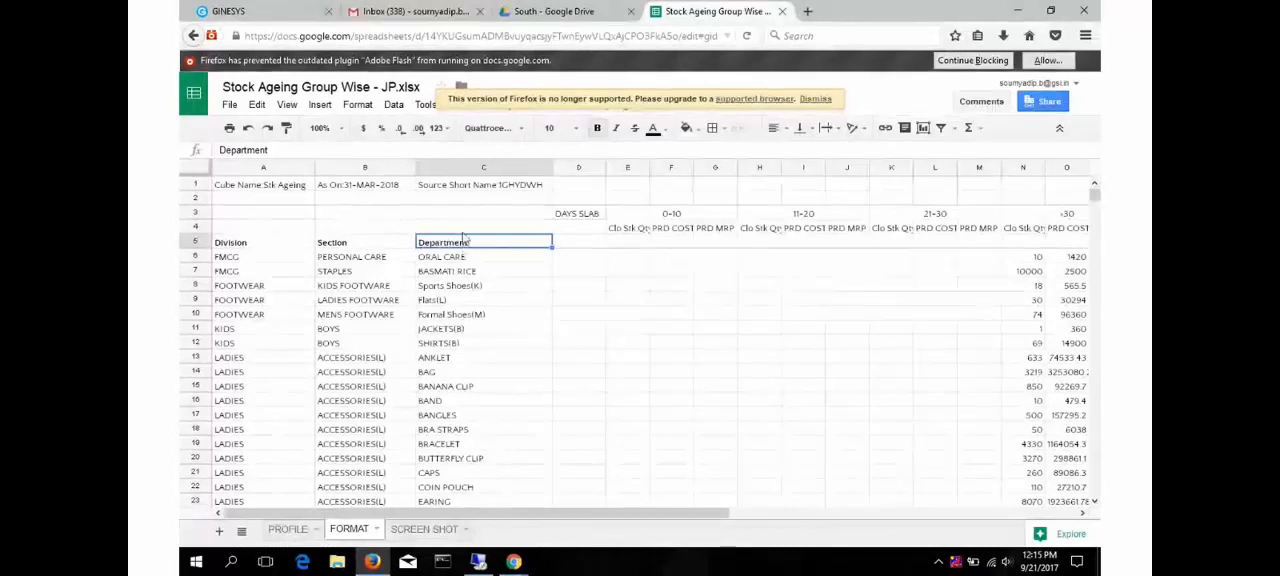
left_click(832, 226)
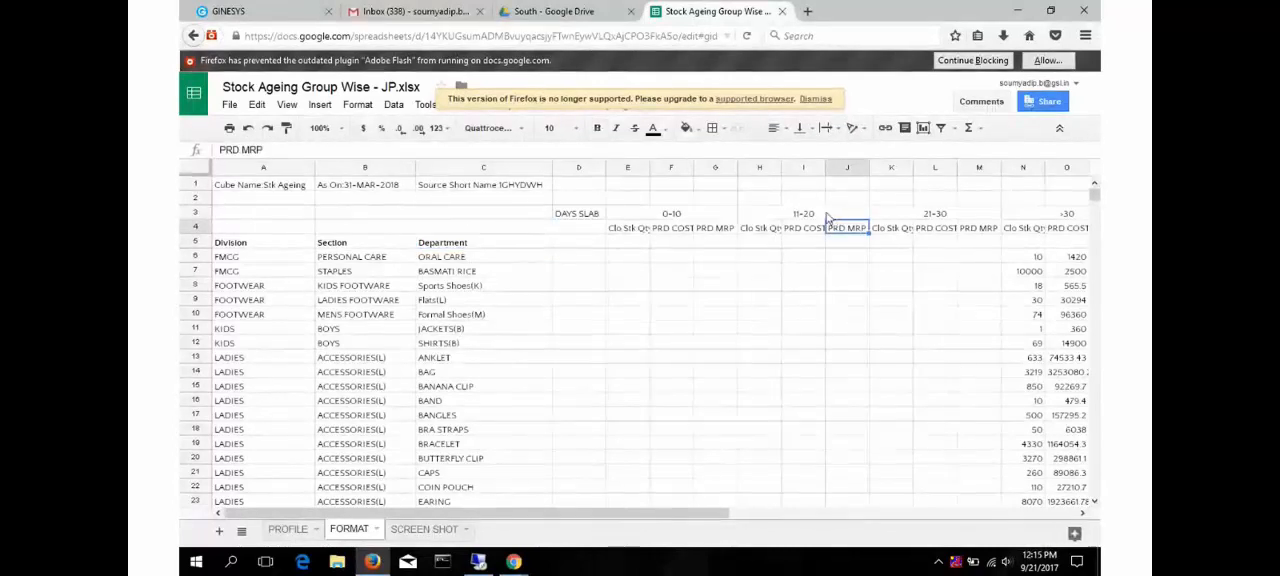
left_click(825, 214)
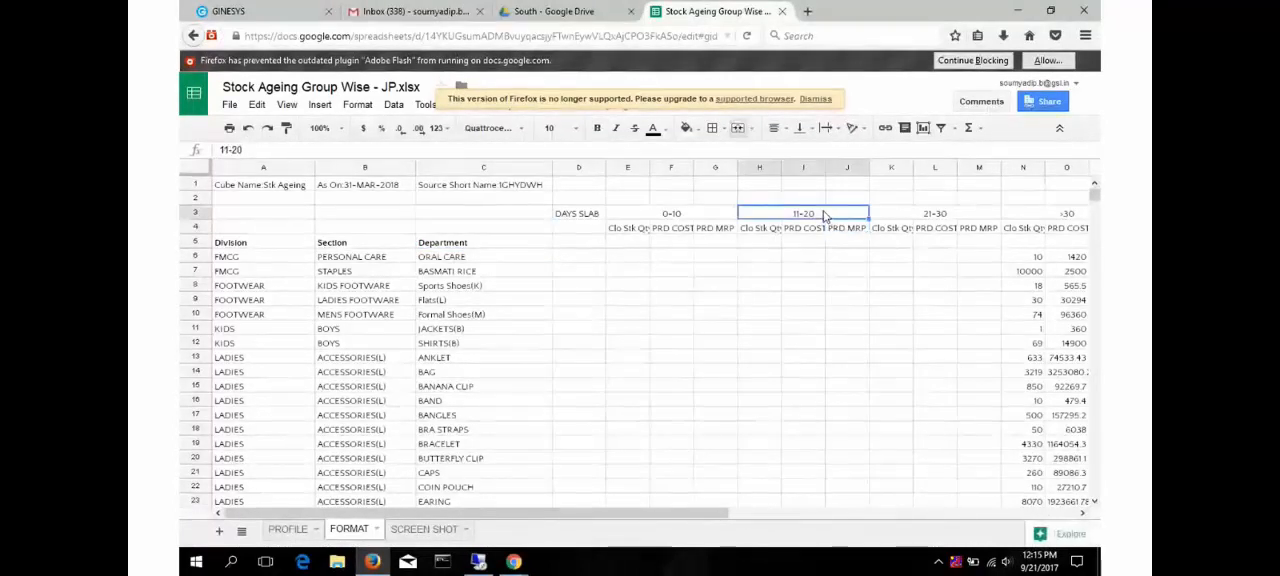
- Compare the DAYS SLAB calculation on the PROFILE sheet with the slab columns on the FORMAT sheet
left_click(295, 532)
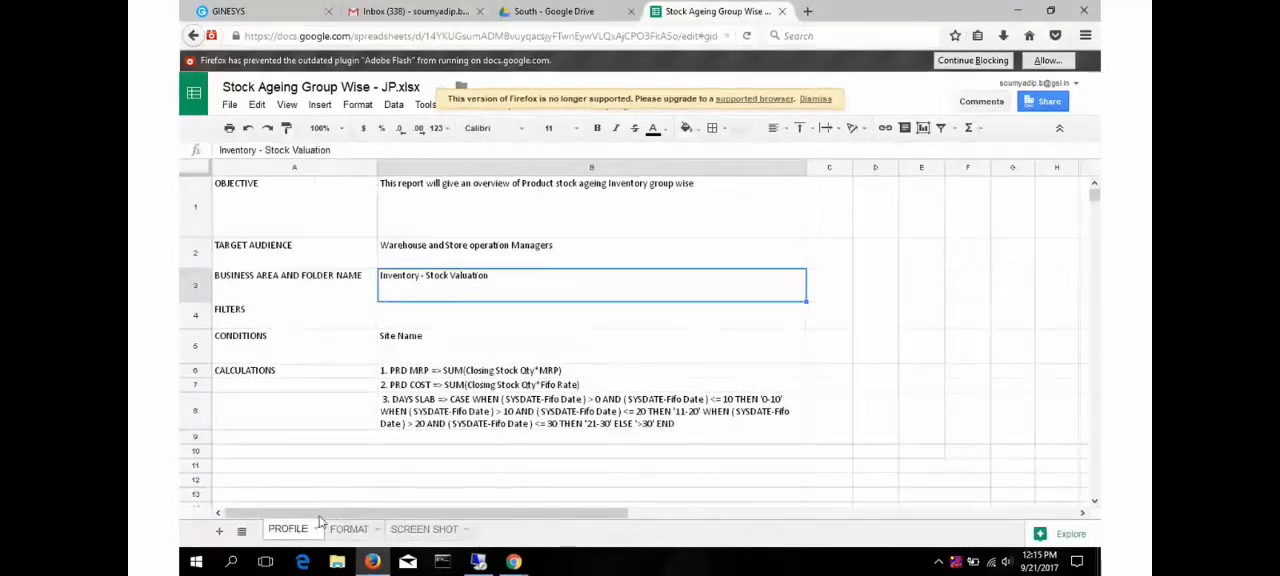
left_click(485, 422)
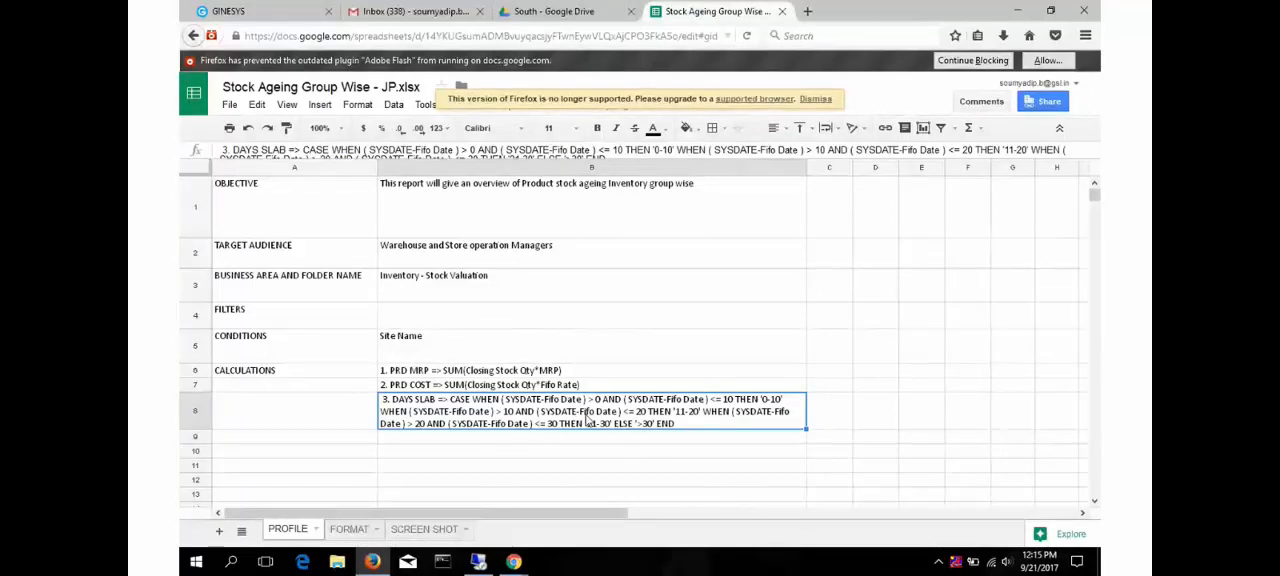
left_click(352, 529)
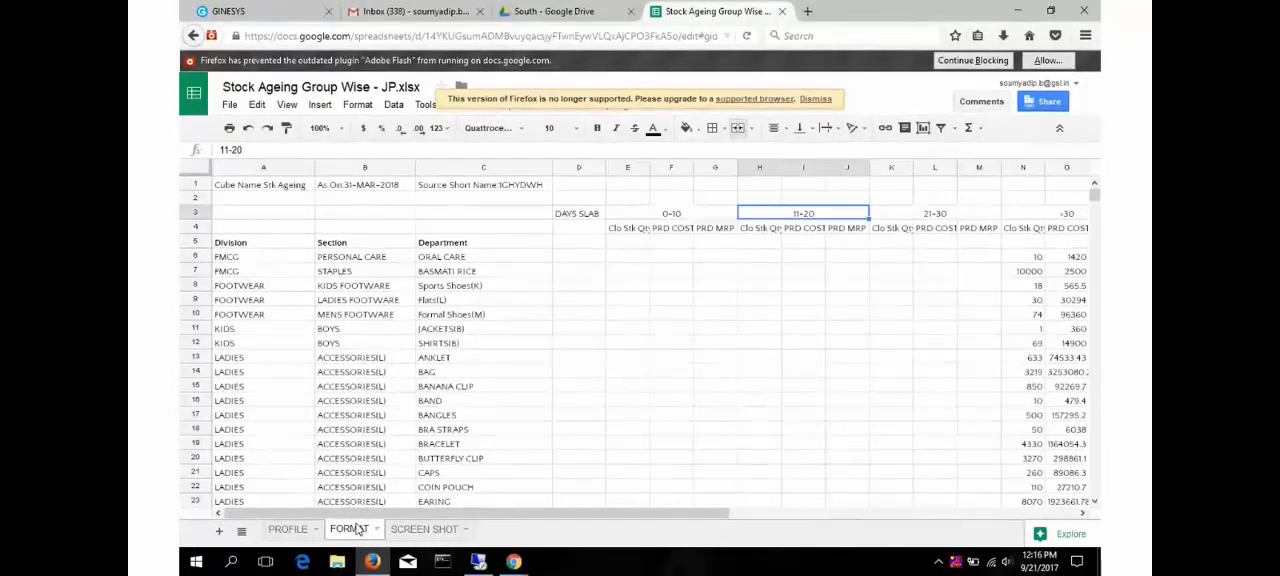
left_click(565, 287)
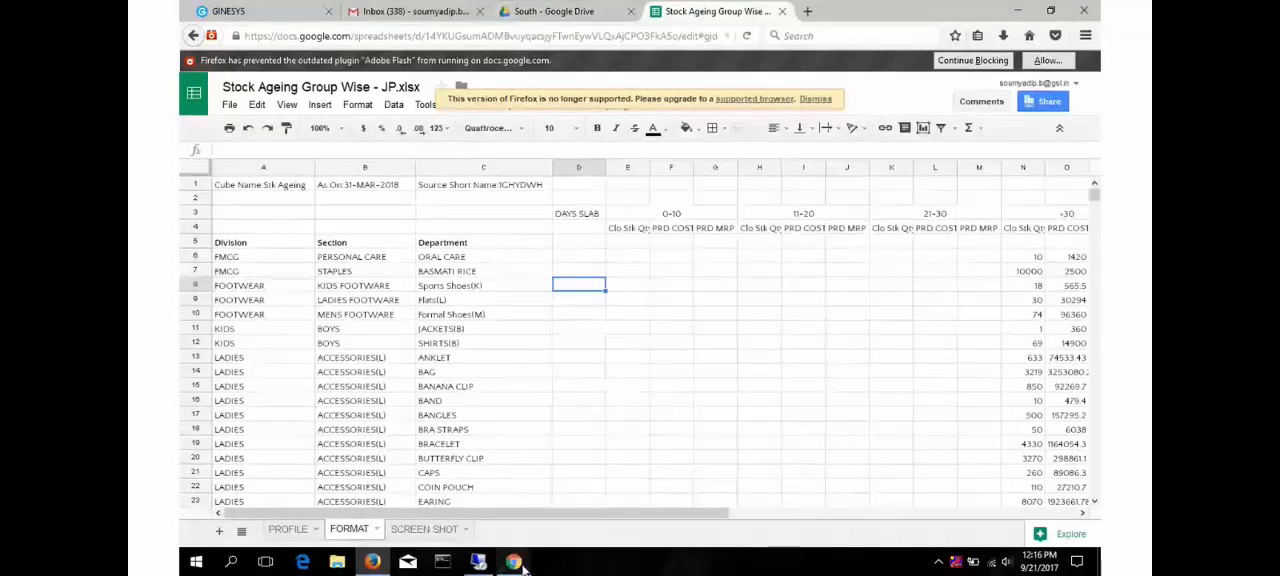
- Switch to the BigMarker webinar room in Chrome and check the attendees' chat at the message field
mouse_move(514, 561)
left_click(446, 514)
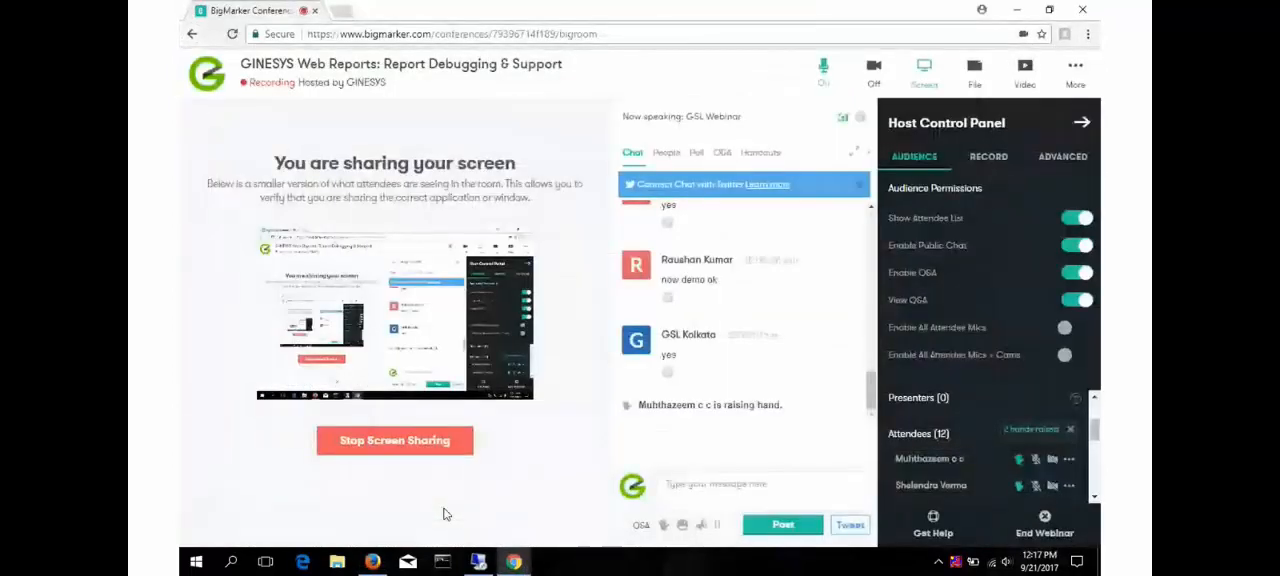
left_click(704, 486)
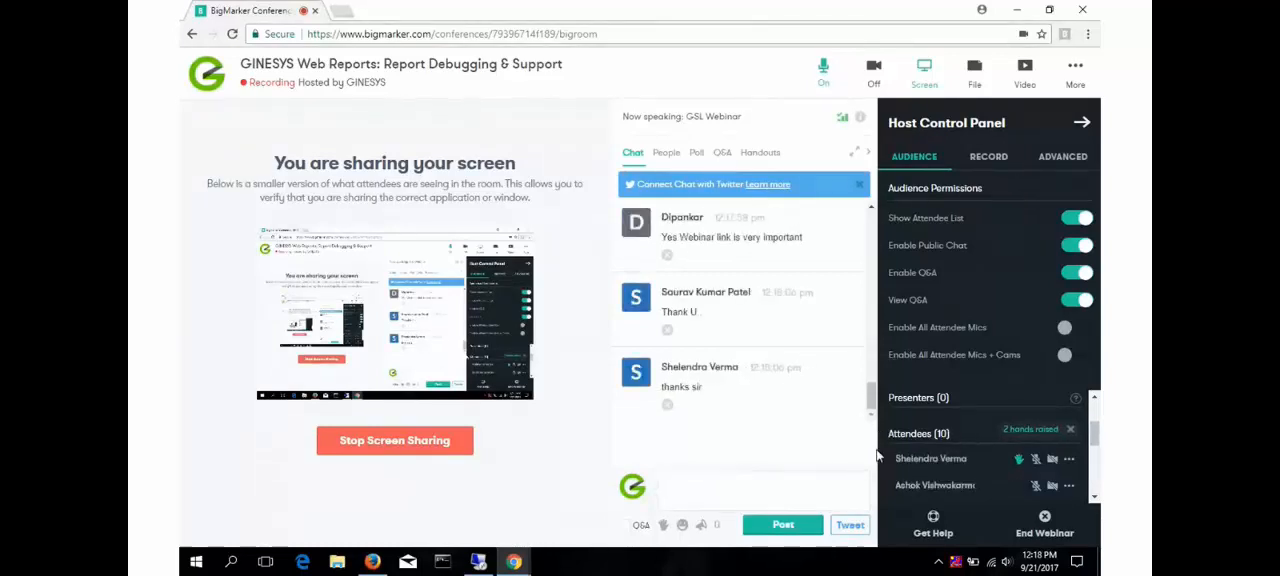
- Stop the webinar recording with confirmation, and request the end of screen sharing
left_click(985, 158)
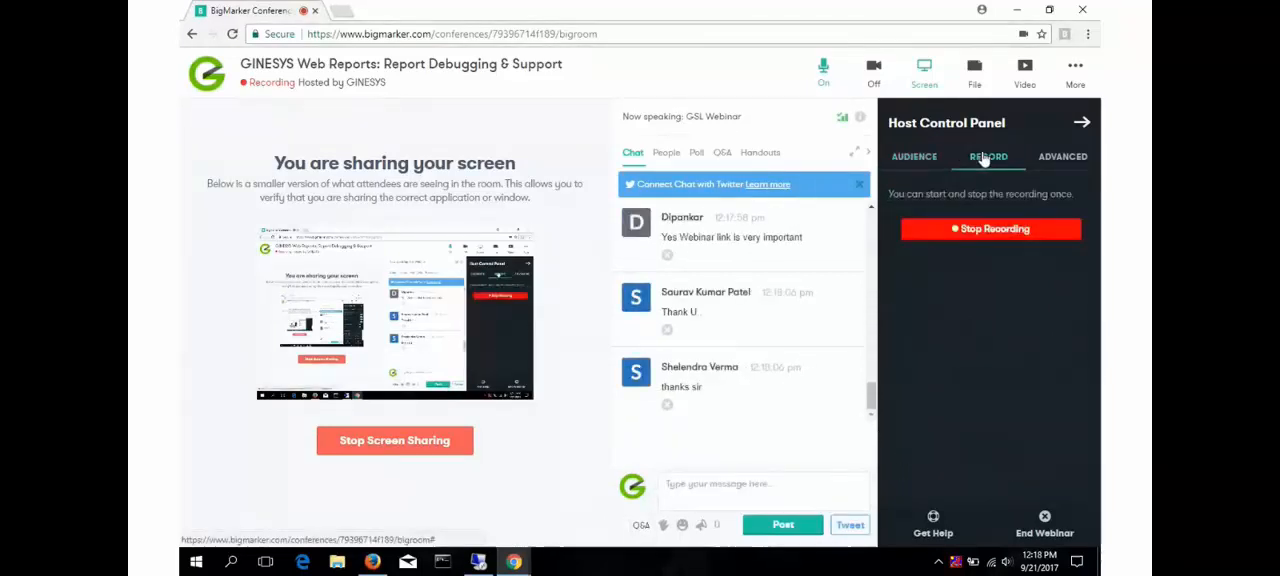
left_click(996, 230)
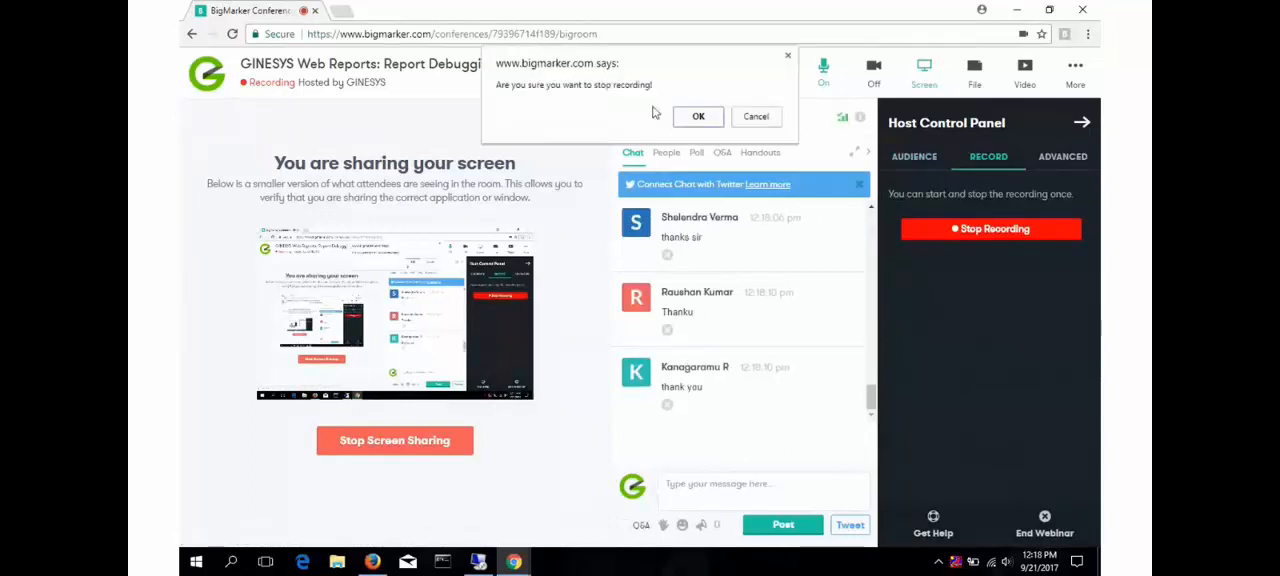
left_click(700, 118)
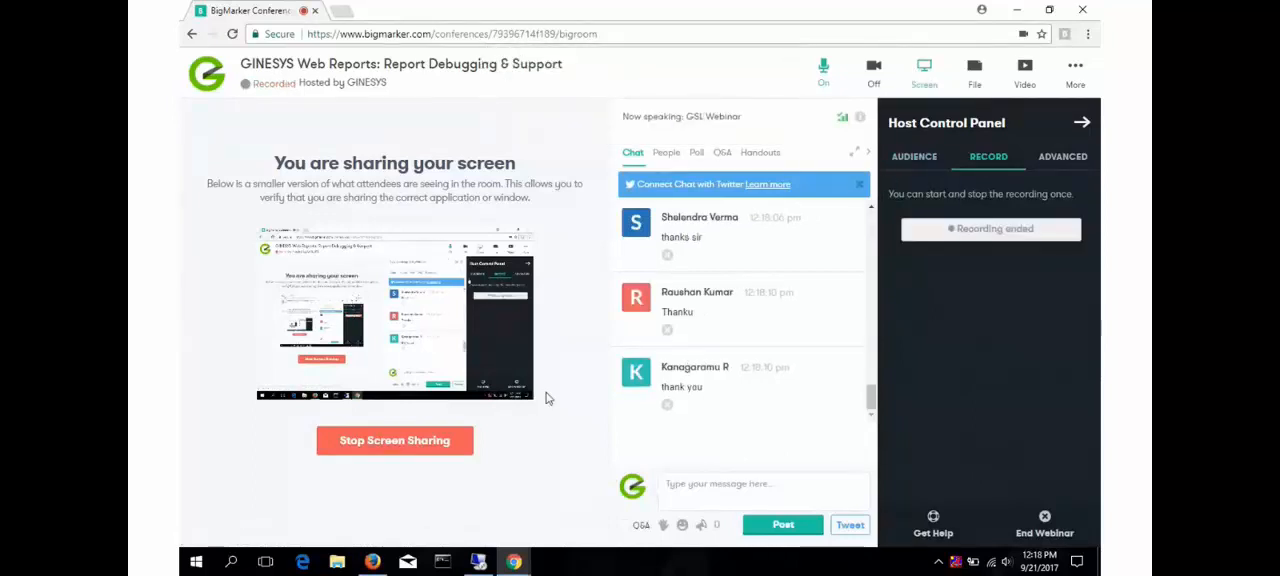
left_click(410, 442)
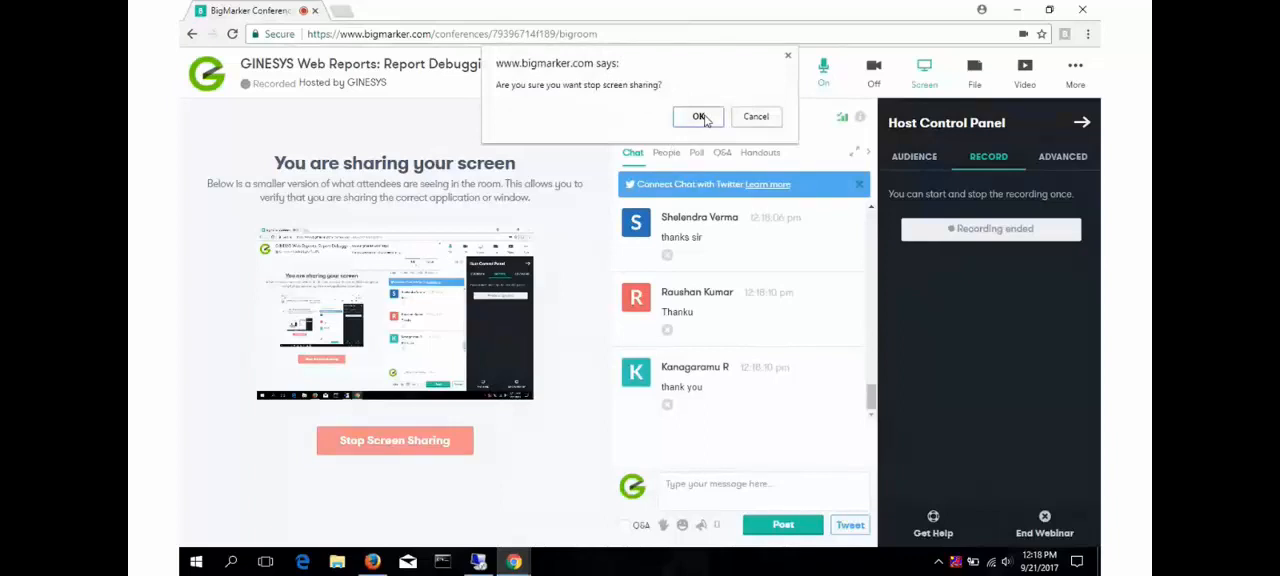